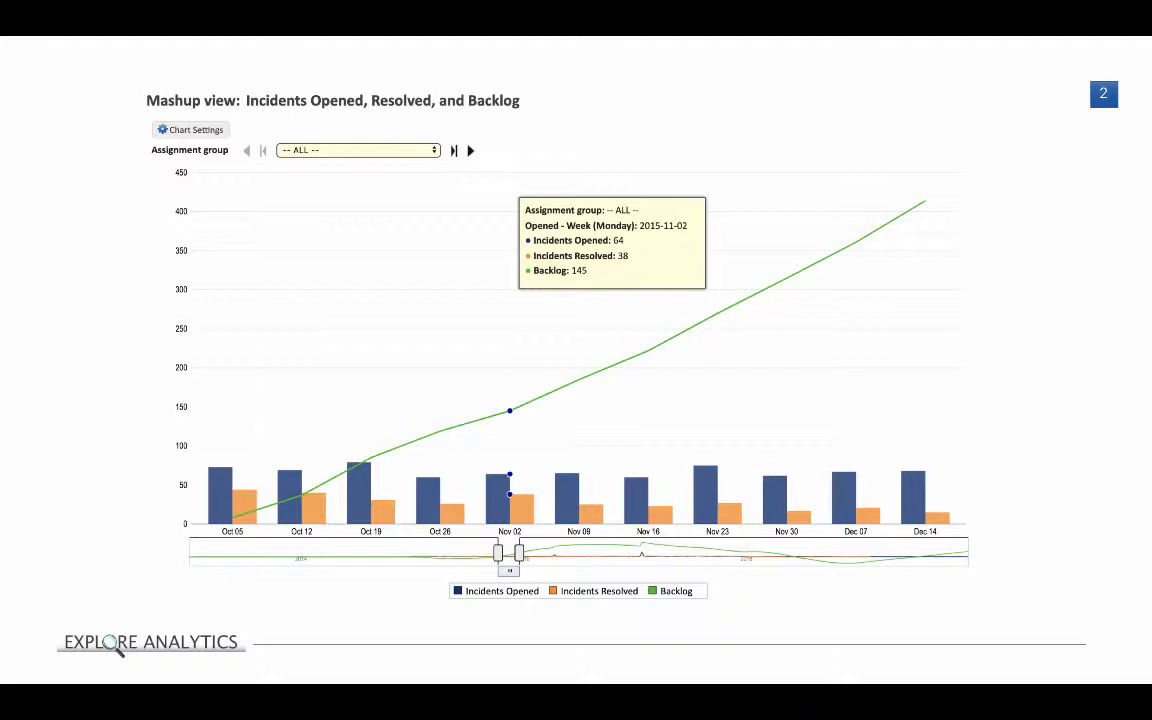
Advance the presentation one slide before moving to the Explore Analytics home page
key("Right")
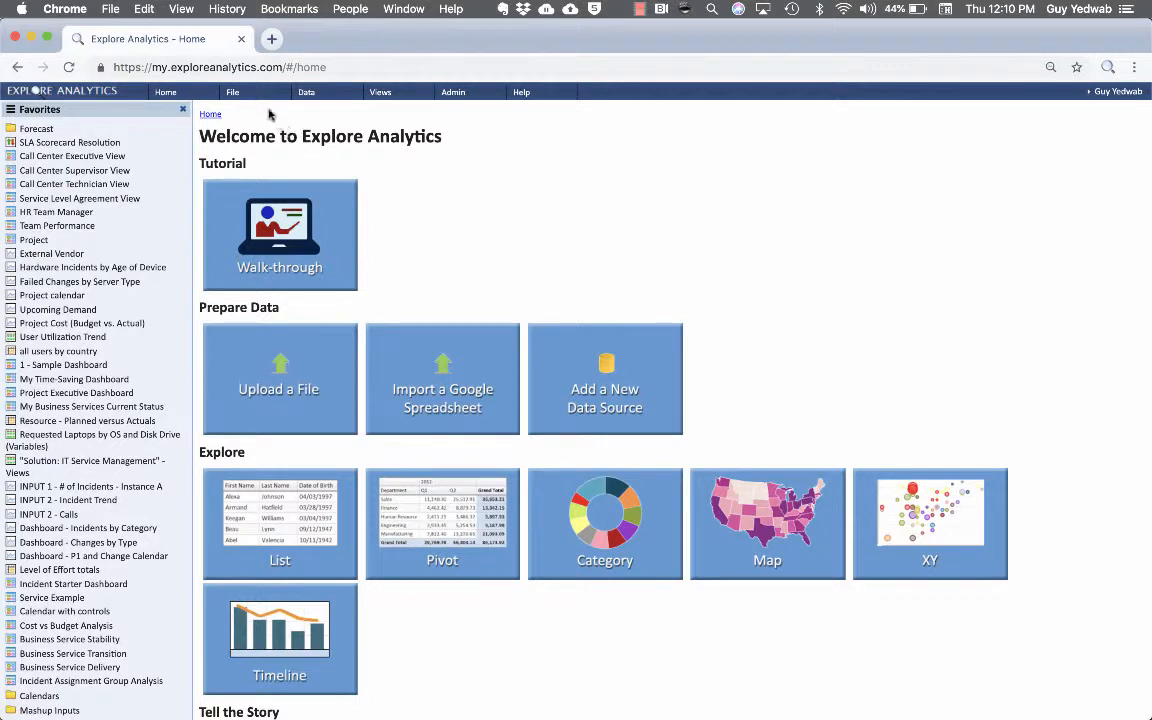
Start a new view on the ServiceNow - Production data source using the Incident table
left_click(233, 92)
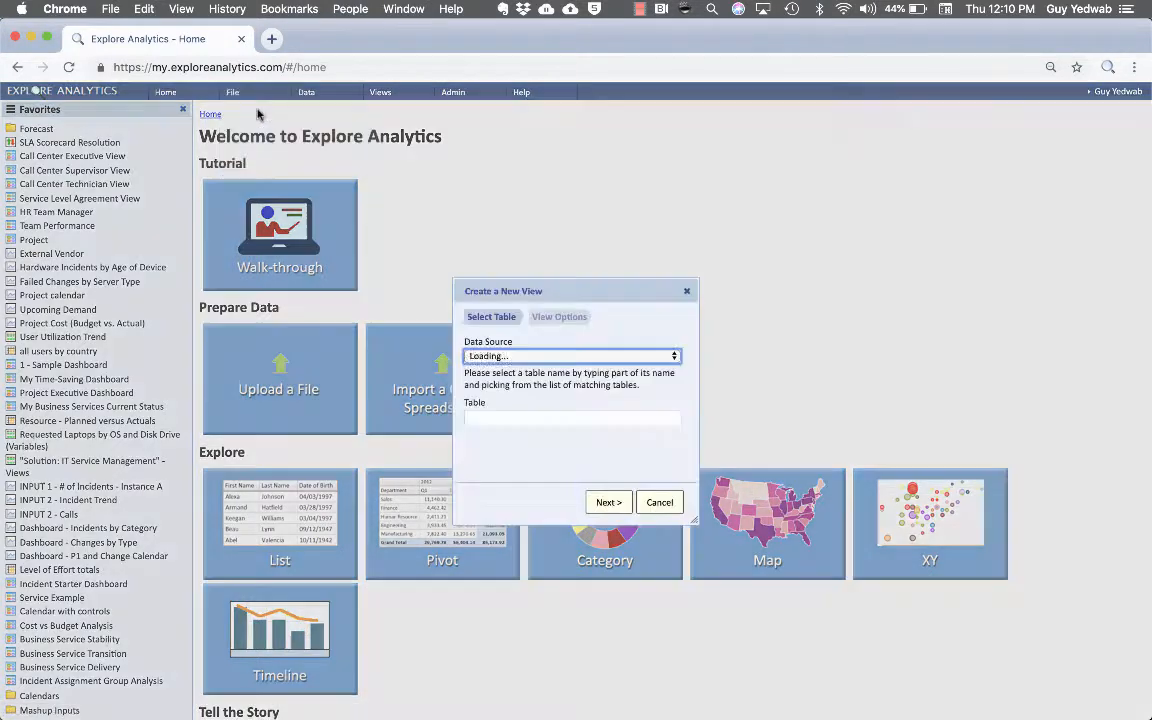
left_click(570, 356)
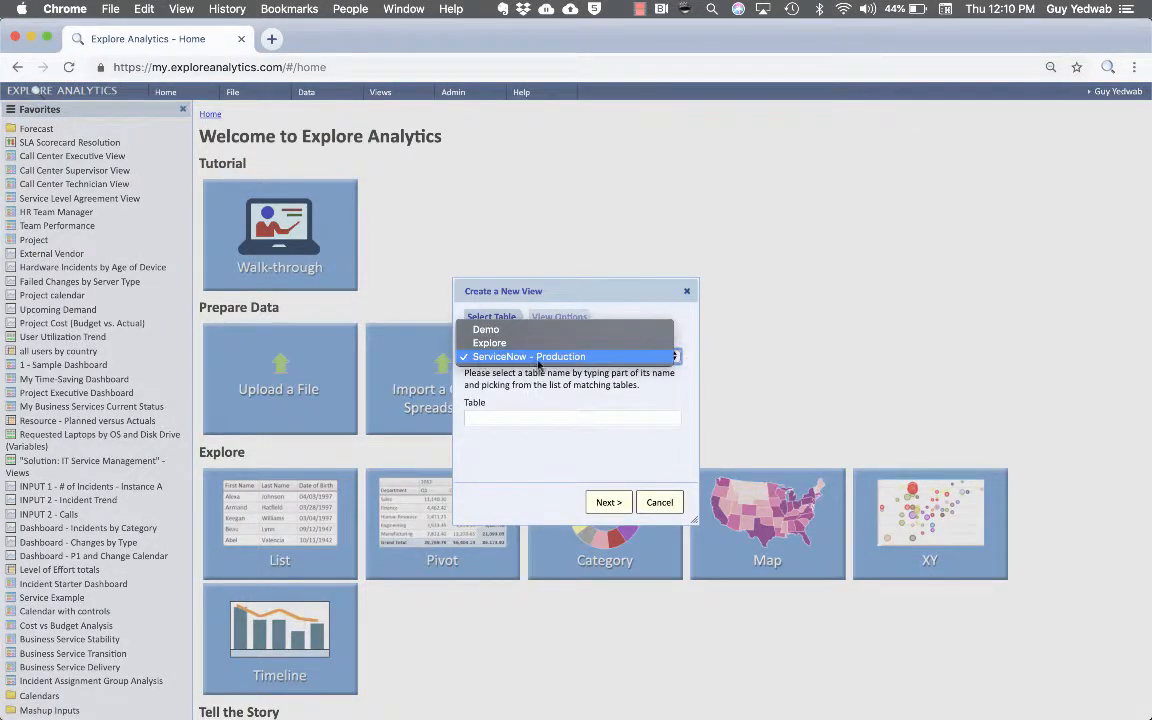
left_click(540, 357)
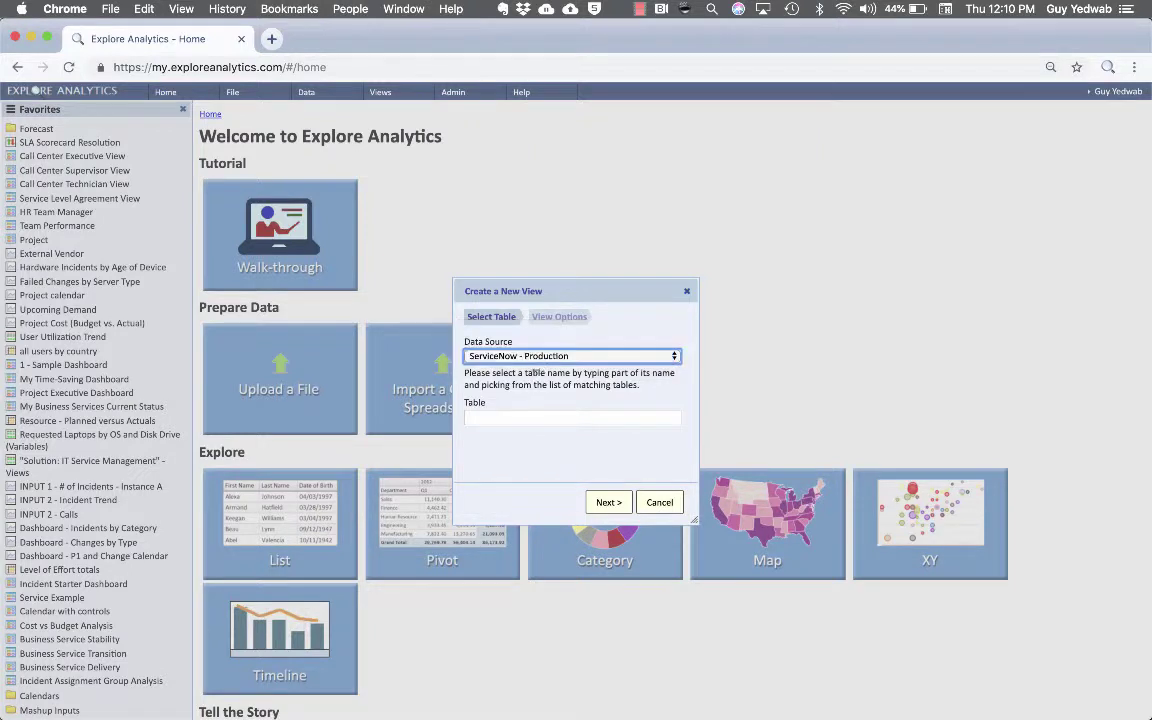
left_click(515, 416)
type("incident")
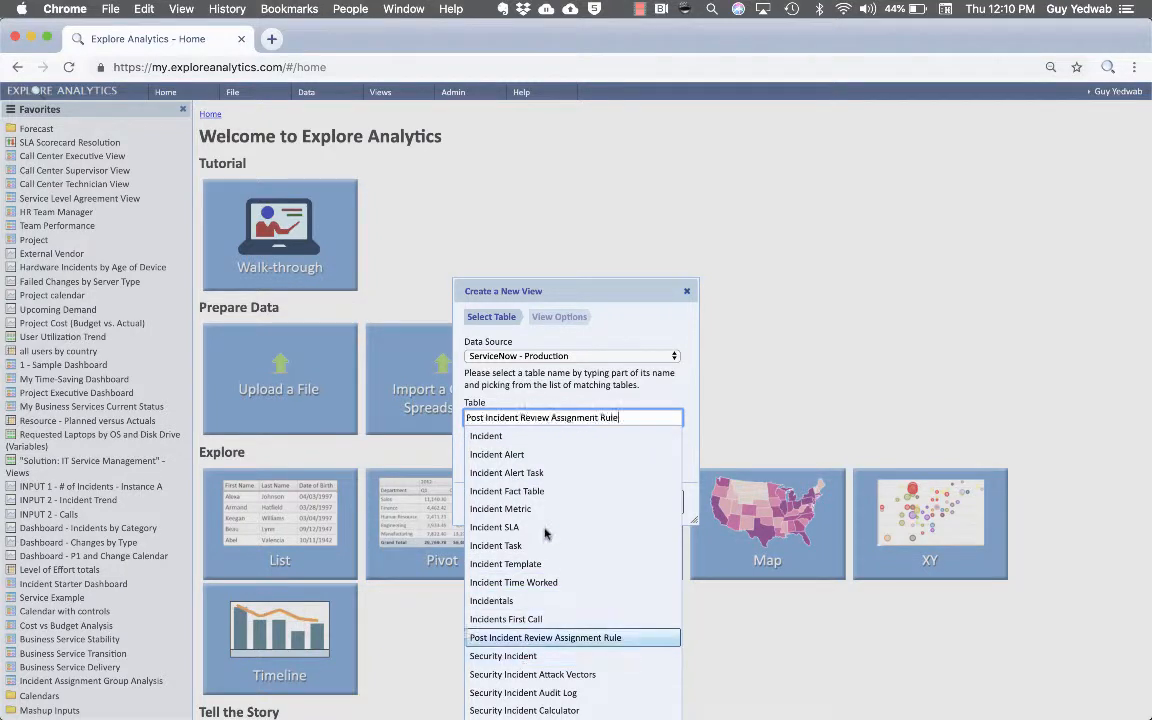
left_click(554, 437)
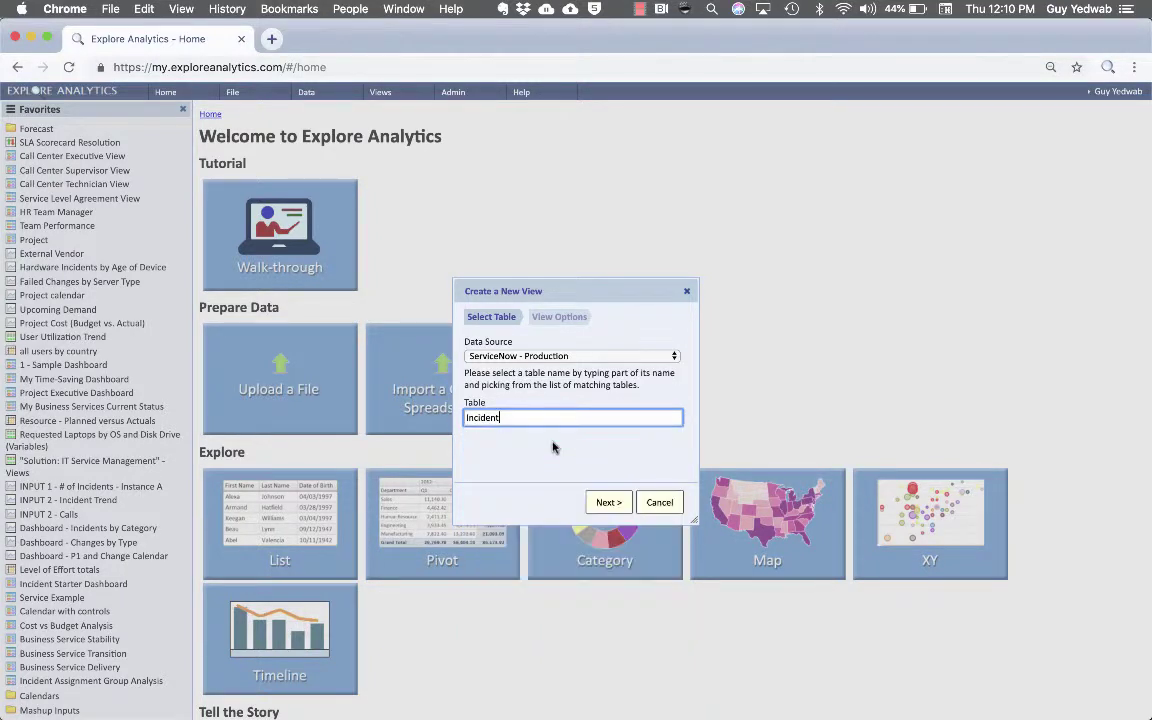
left_click(608, 502)
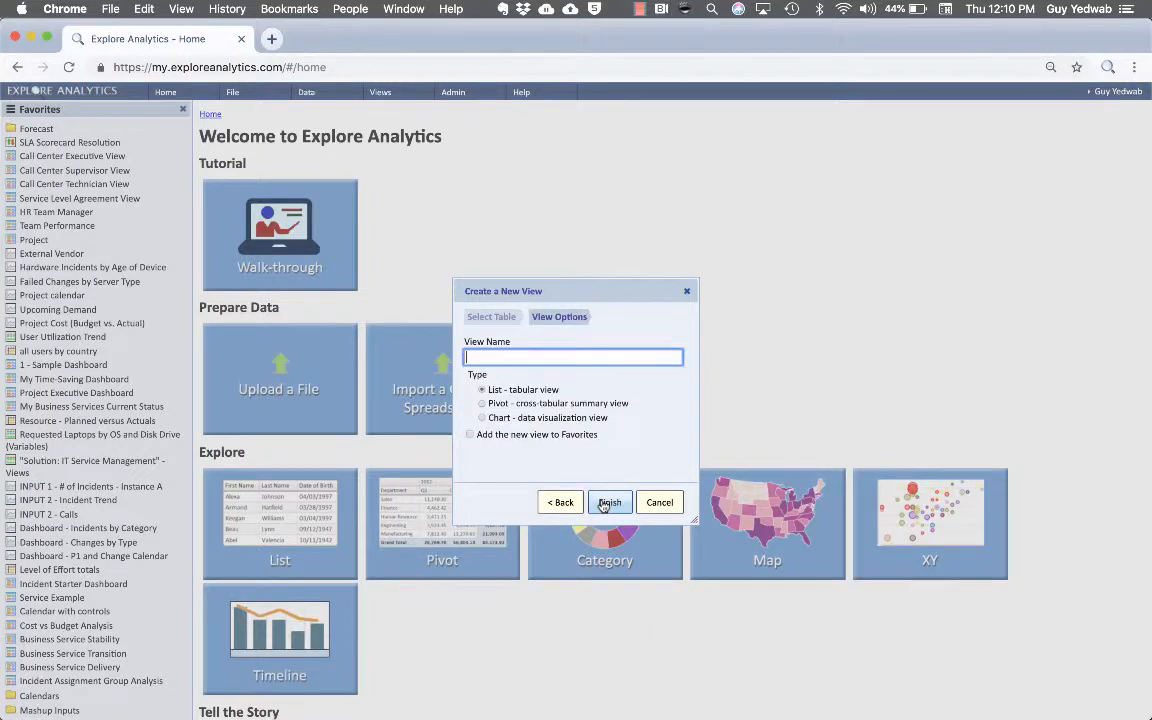
type("Trend of ")
type("incidnets")
type("ents opened (vi")
type("deo")
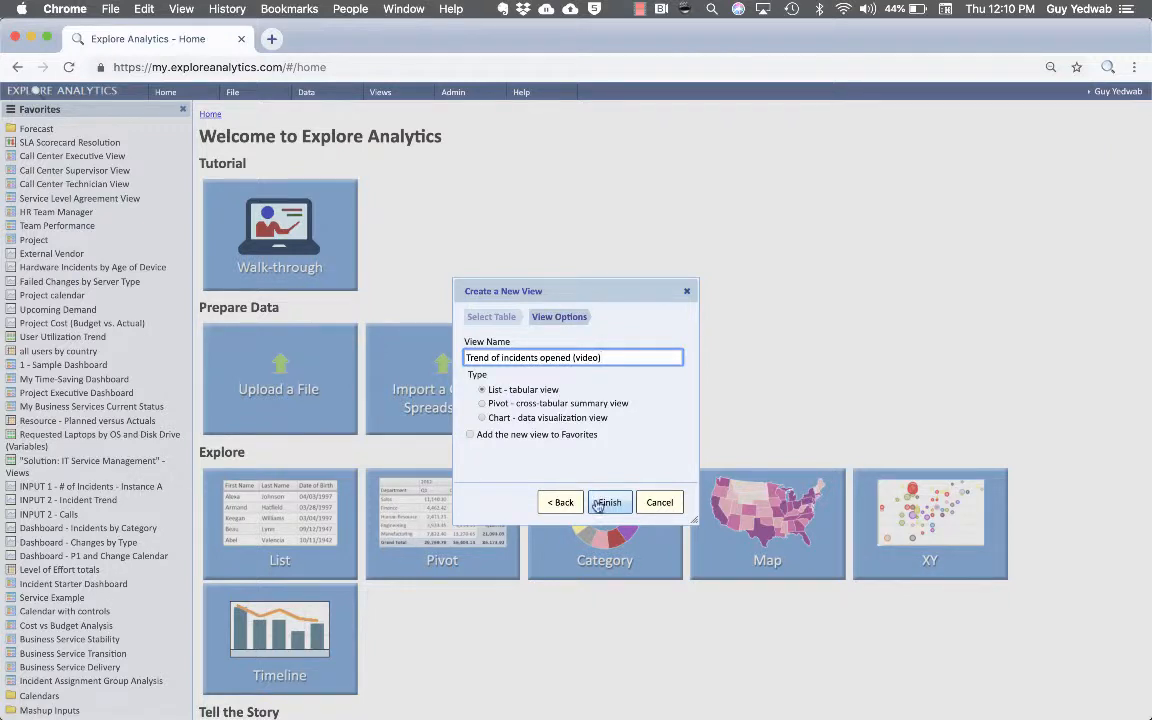
Name the view 'Trend of incidents opened (video)', make it a Chart and finish
left_click(545, 420)
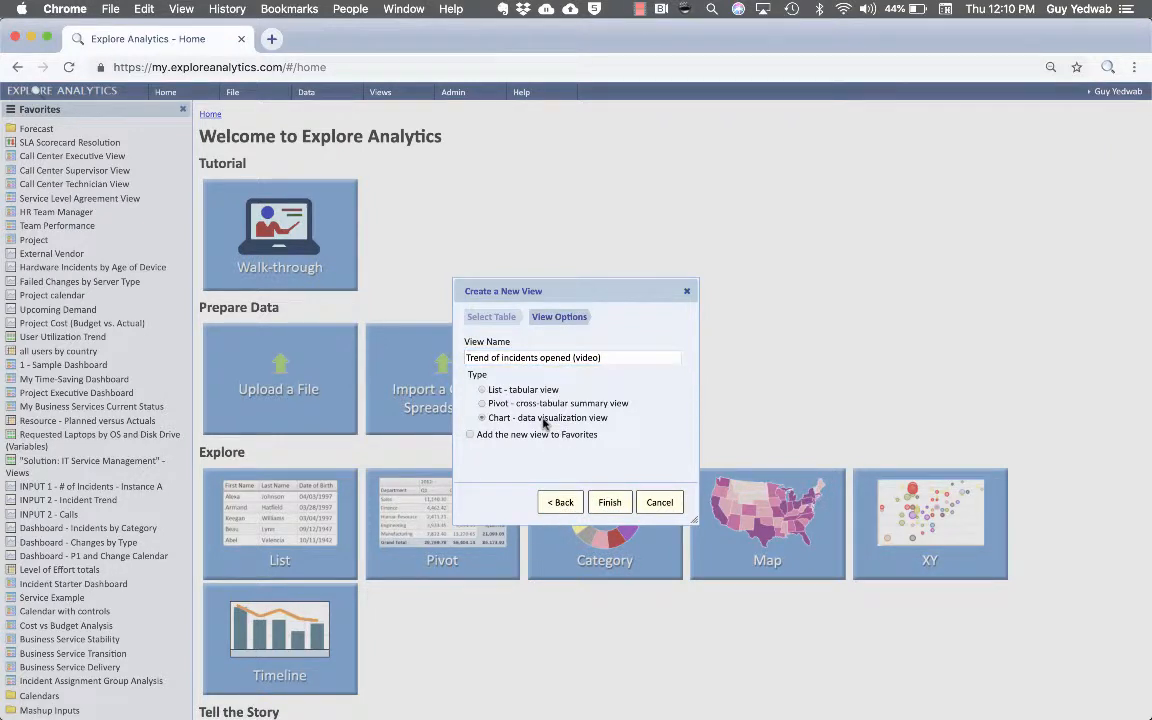
left_click(609, 502)
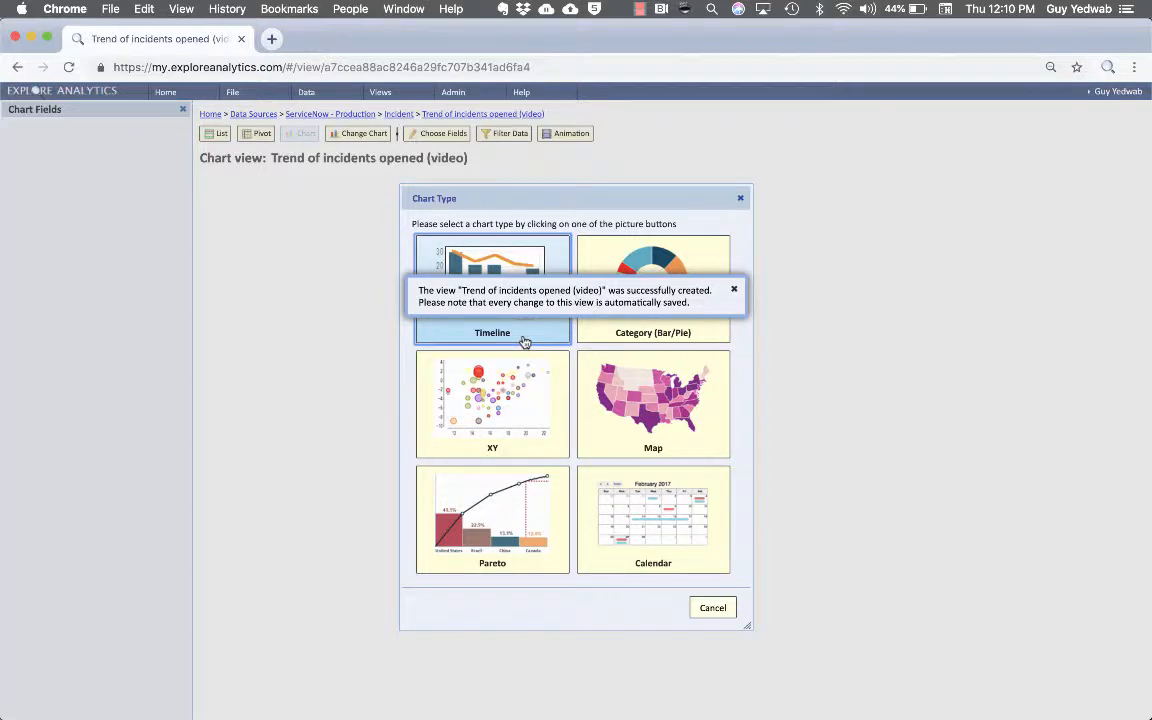
Choose a Timeline chart on the Opened date, grouped by Week (Monday)
left_click(525, 341)
left_click(642, 443)
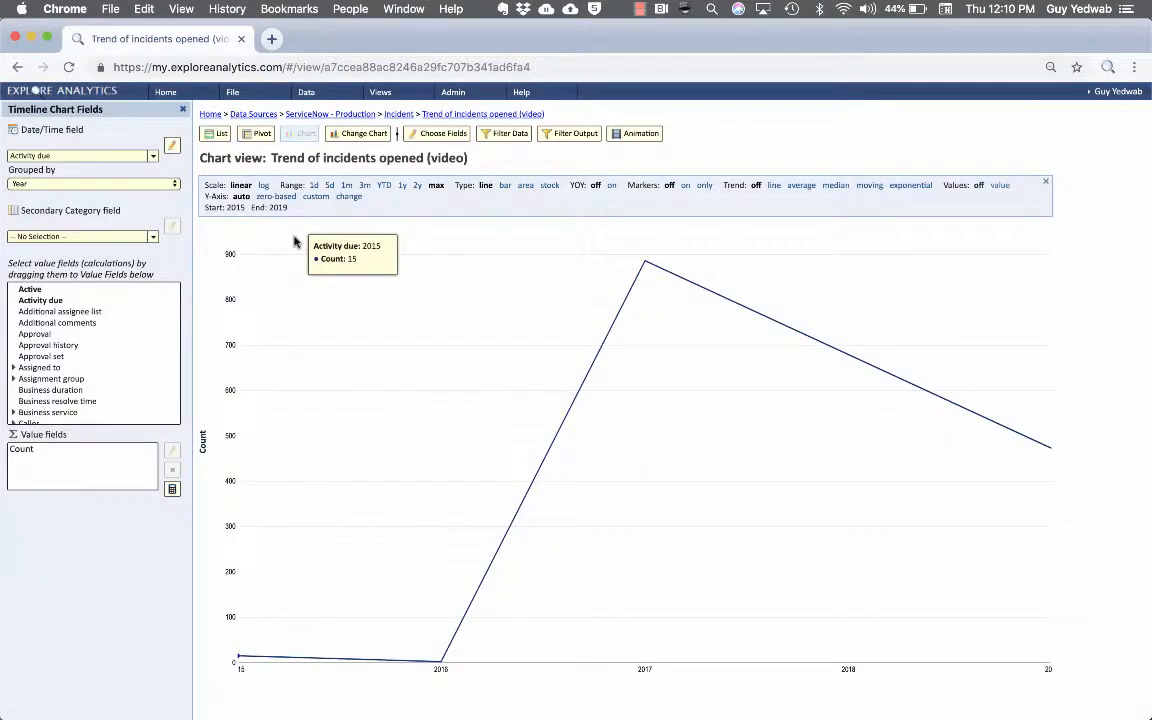
left_click(138, 157)
scroll(107, 423, "down", 2)
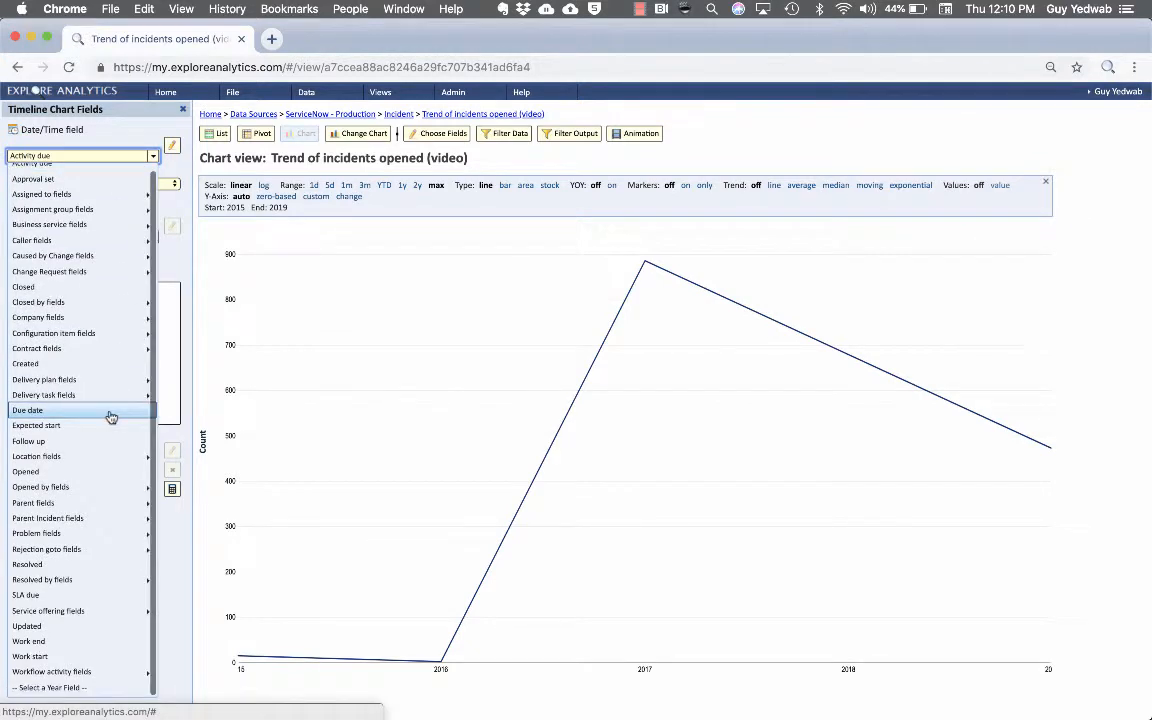
left_click(84, 472)
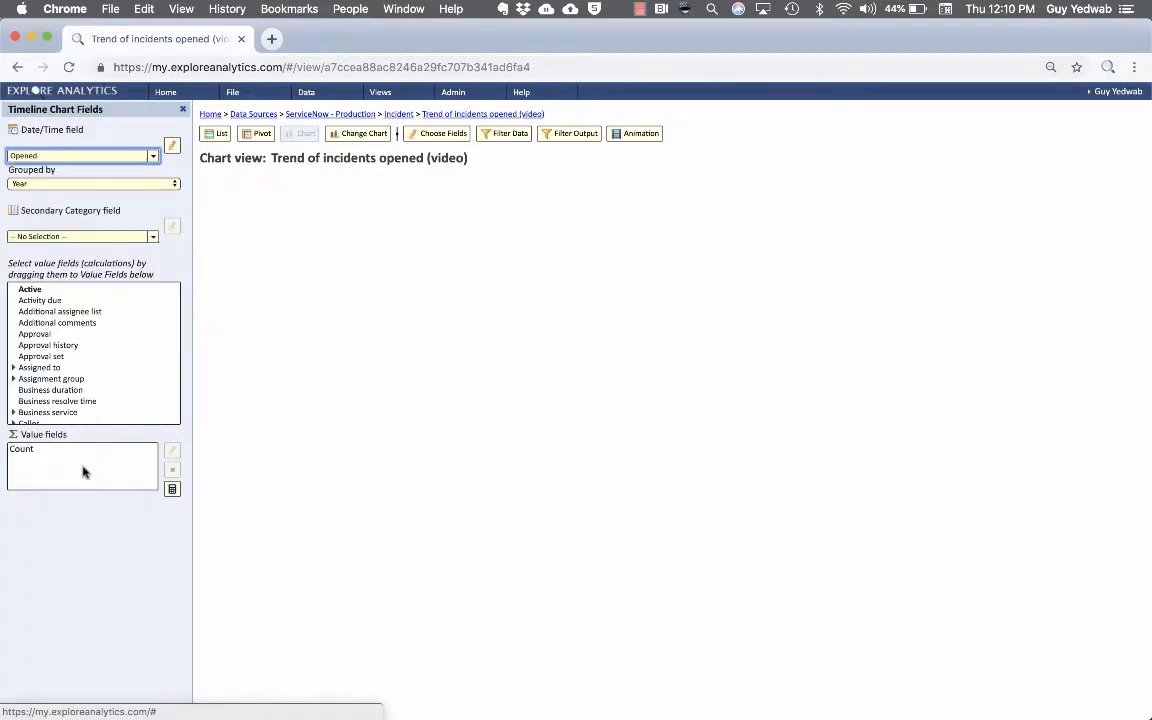
left_click(92, 185)
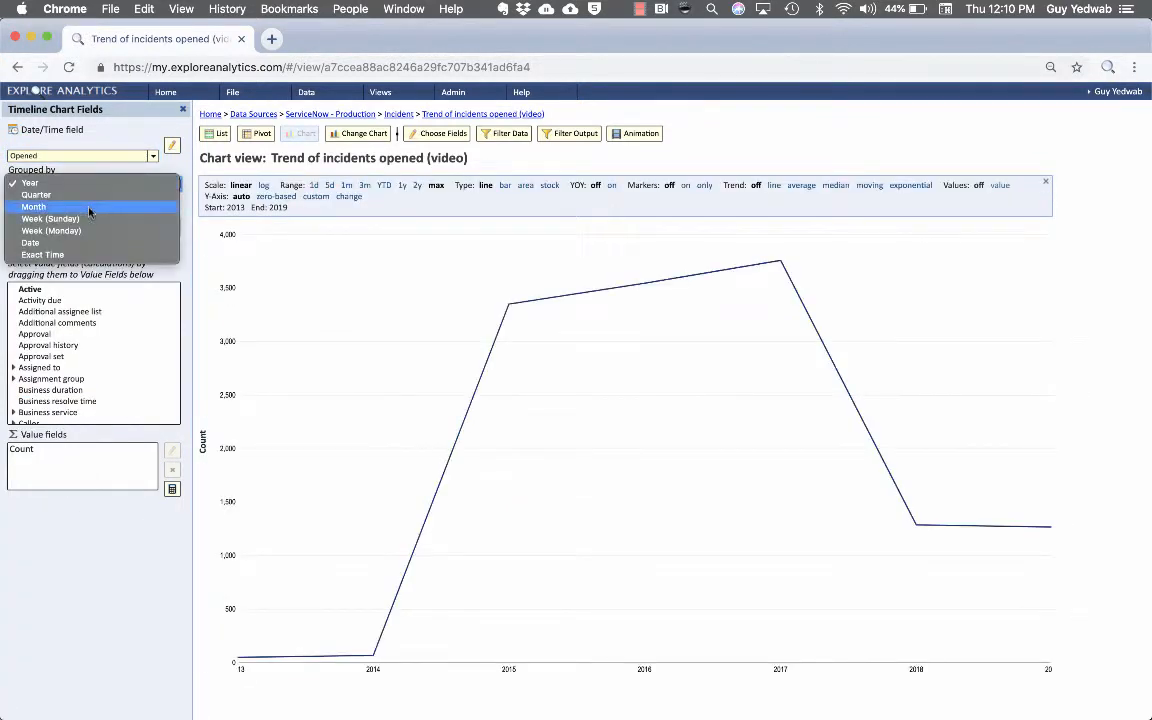
left_click(51, 230)
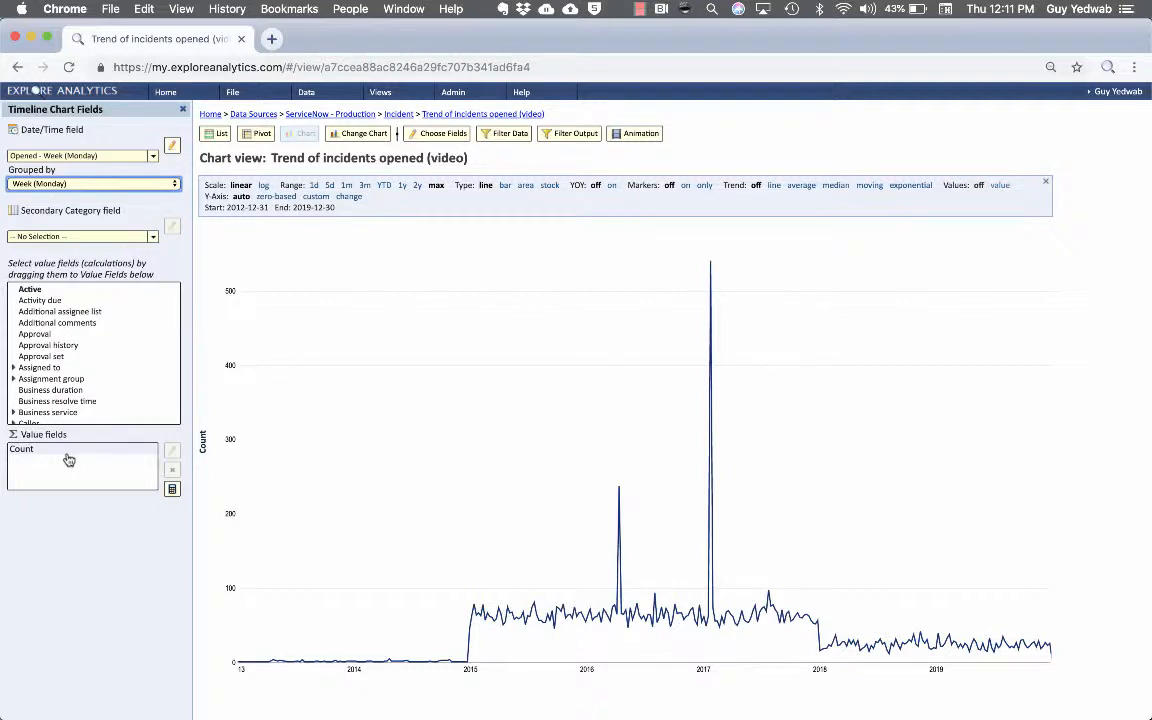
Change the Count value's label to 'Incidents Opened'
left_click(69, 459)
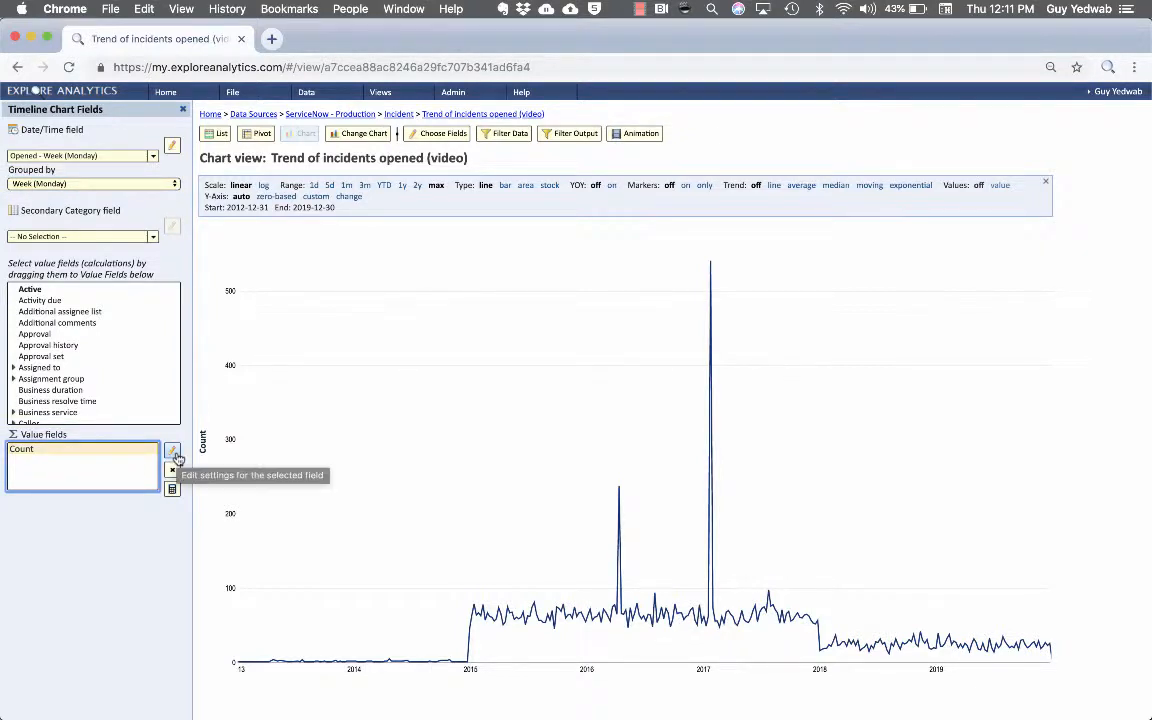
left_click(176, 458)
left_click(442, 380)
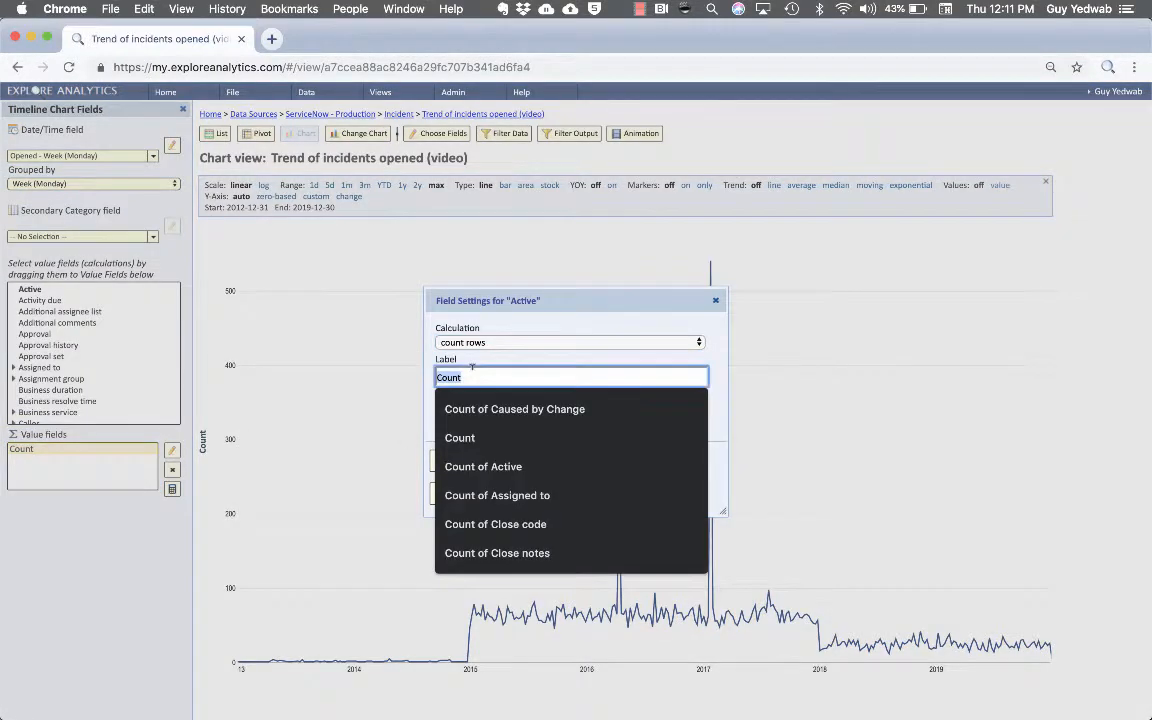
type("Incidents Opened")
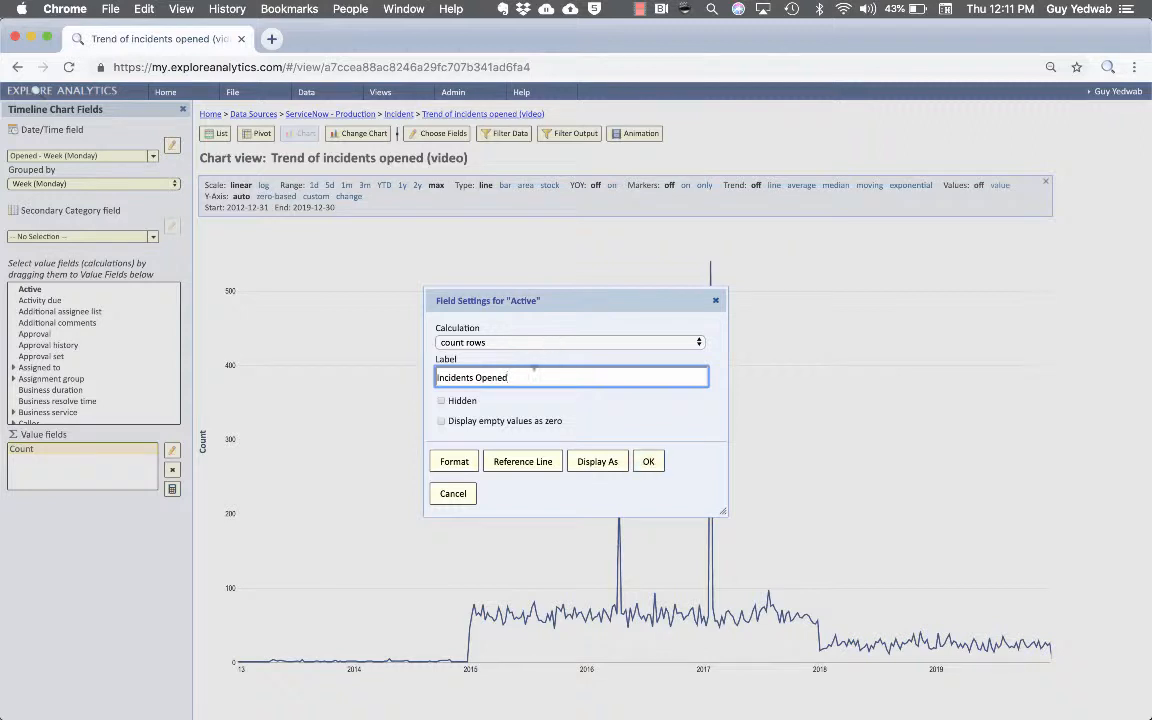
left_click(648, 463)
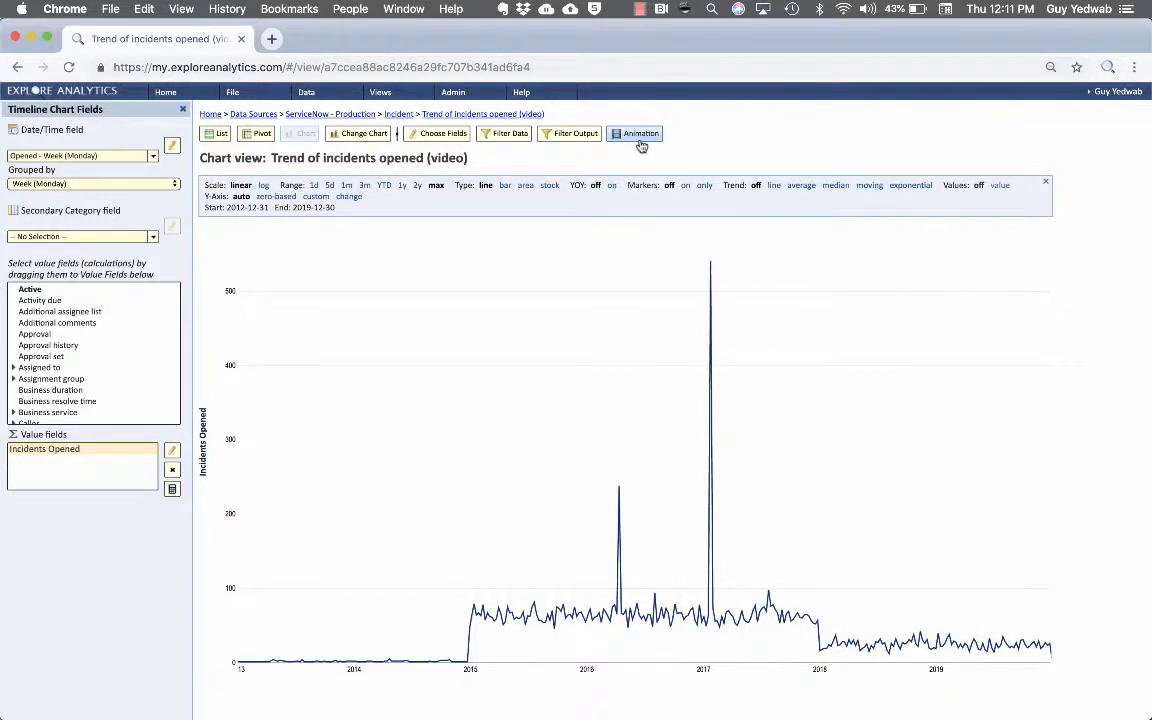
Set the animation page-level field to Assignment group with an ALL option included
left_click(639, 134)
left_click(322, 392)
left_click(400, 378)
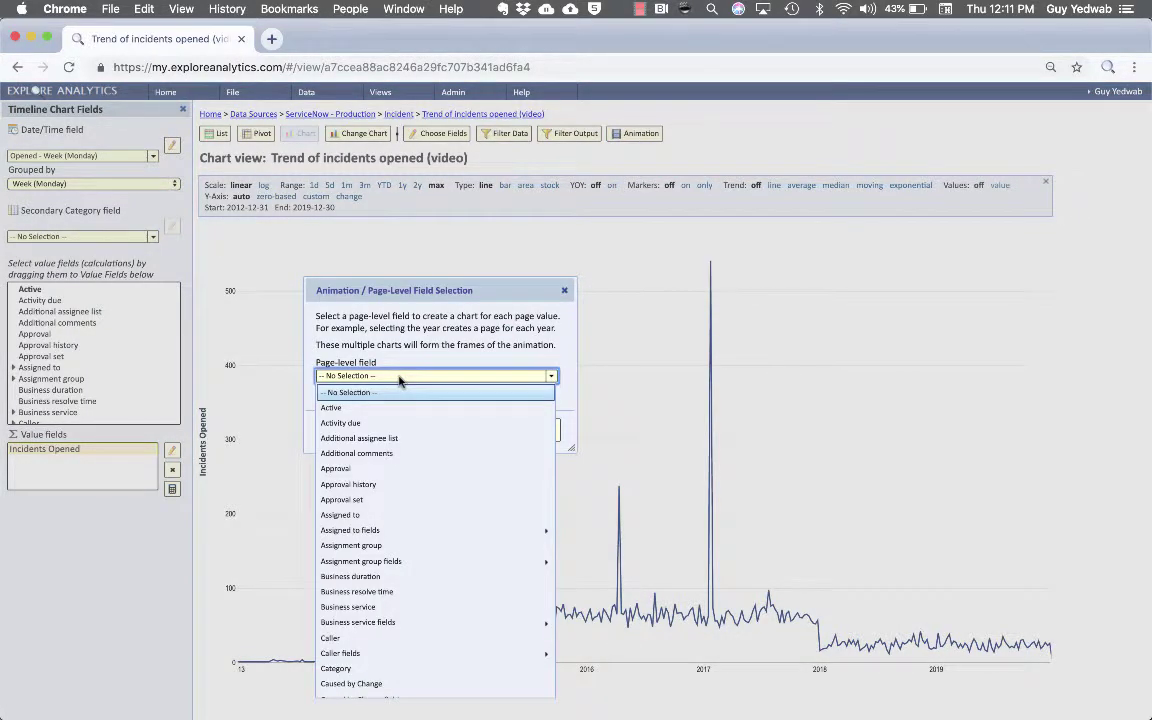
left_click(387, 548)
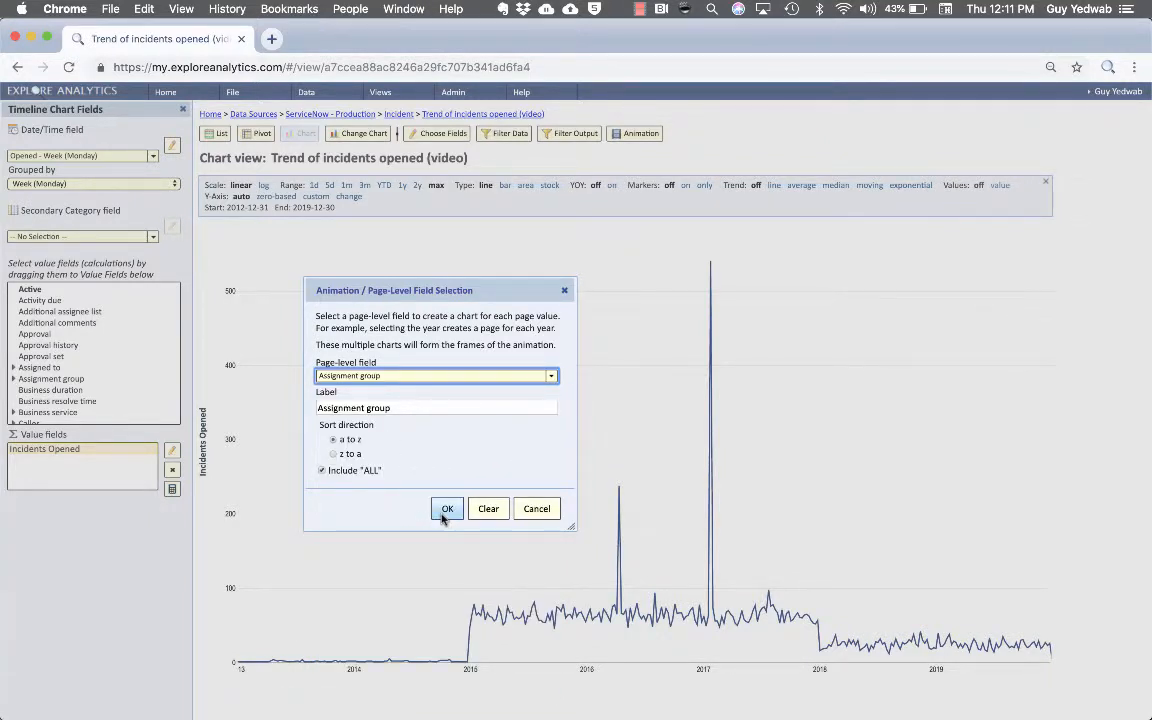
left_click(447, 508)
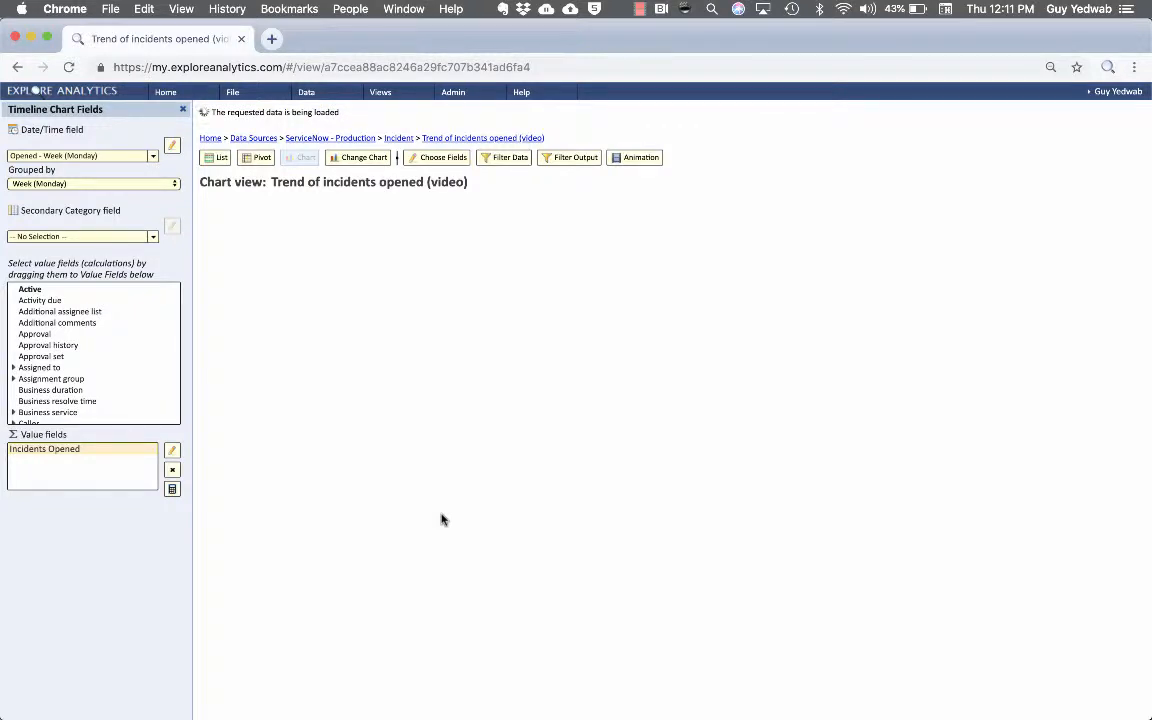
Preview the Database and HR groups, then return to -- ALL -- assignment groups
left_click(258, 217)
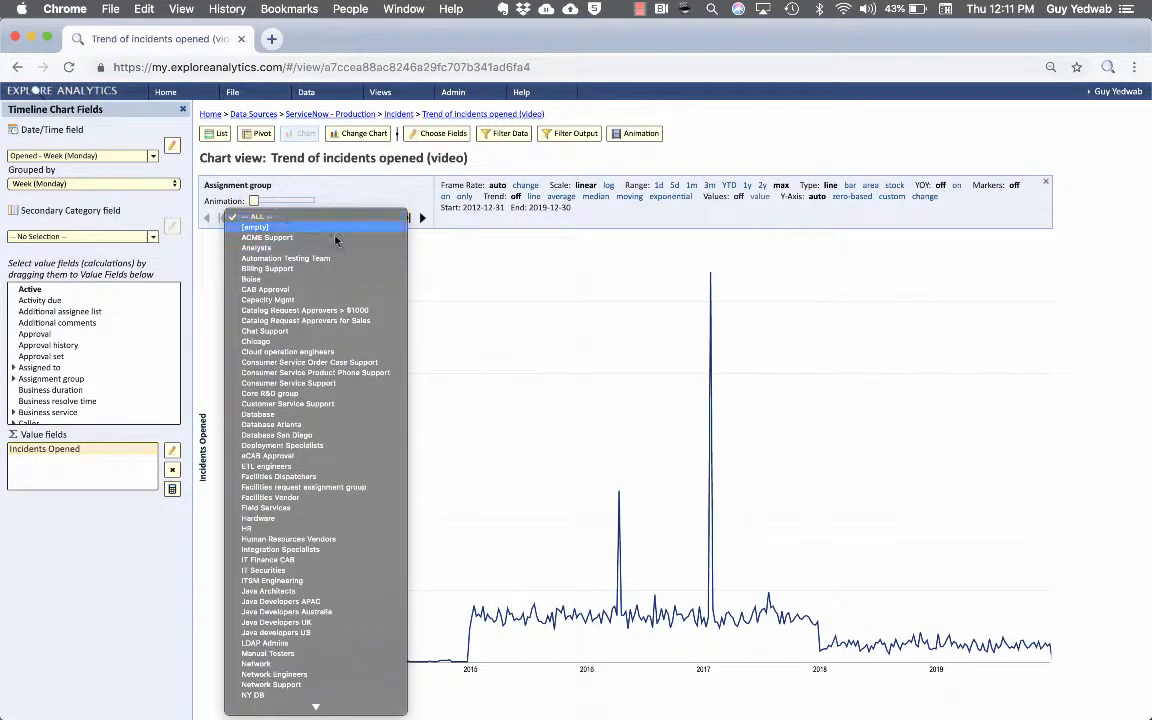
left_click(318, 421)
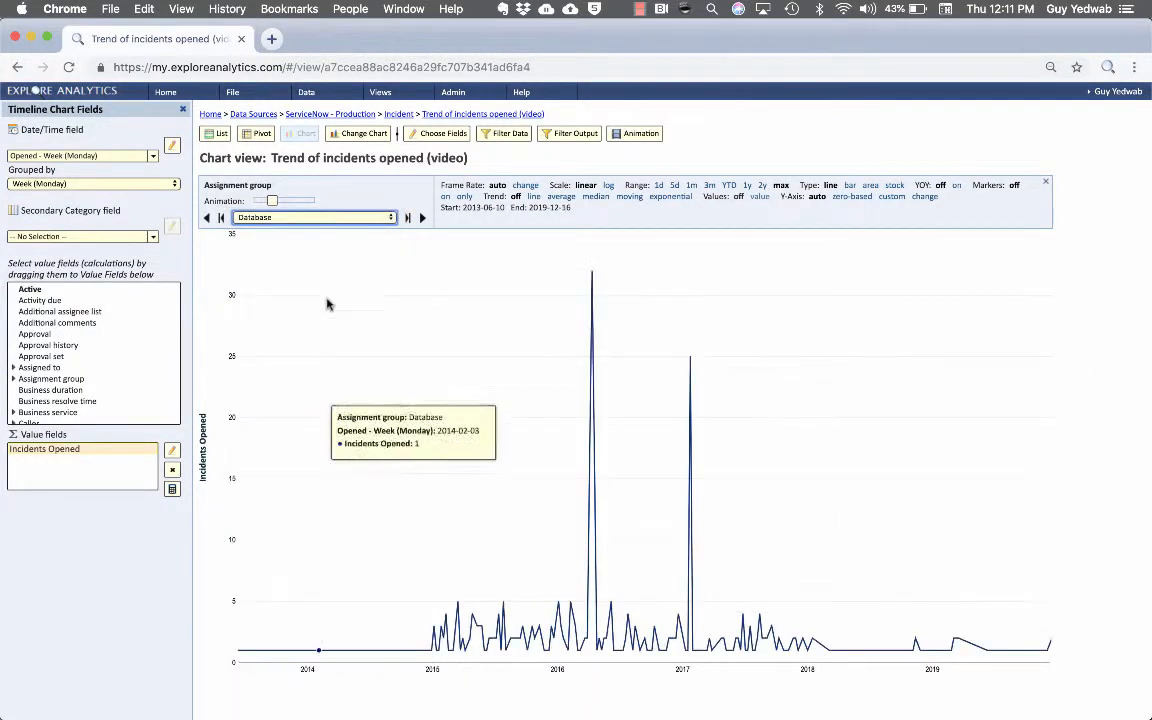
left_click(317, 217)
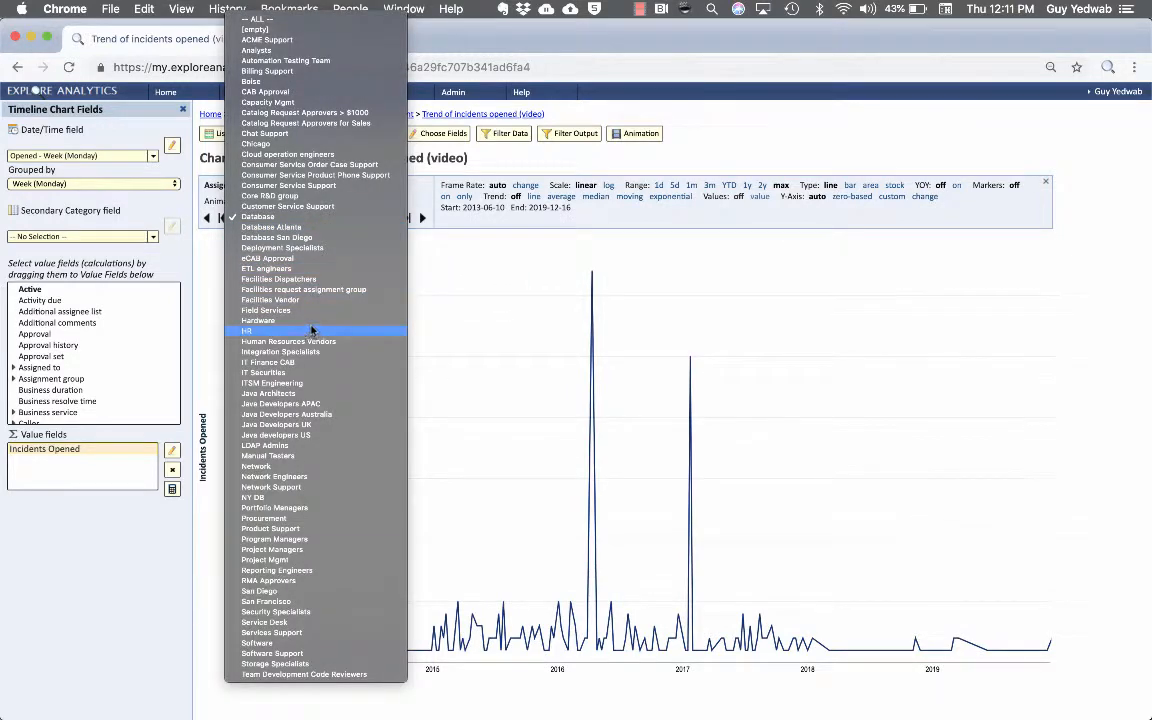
left_click(247, 330)
left_click(348, 217)
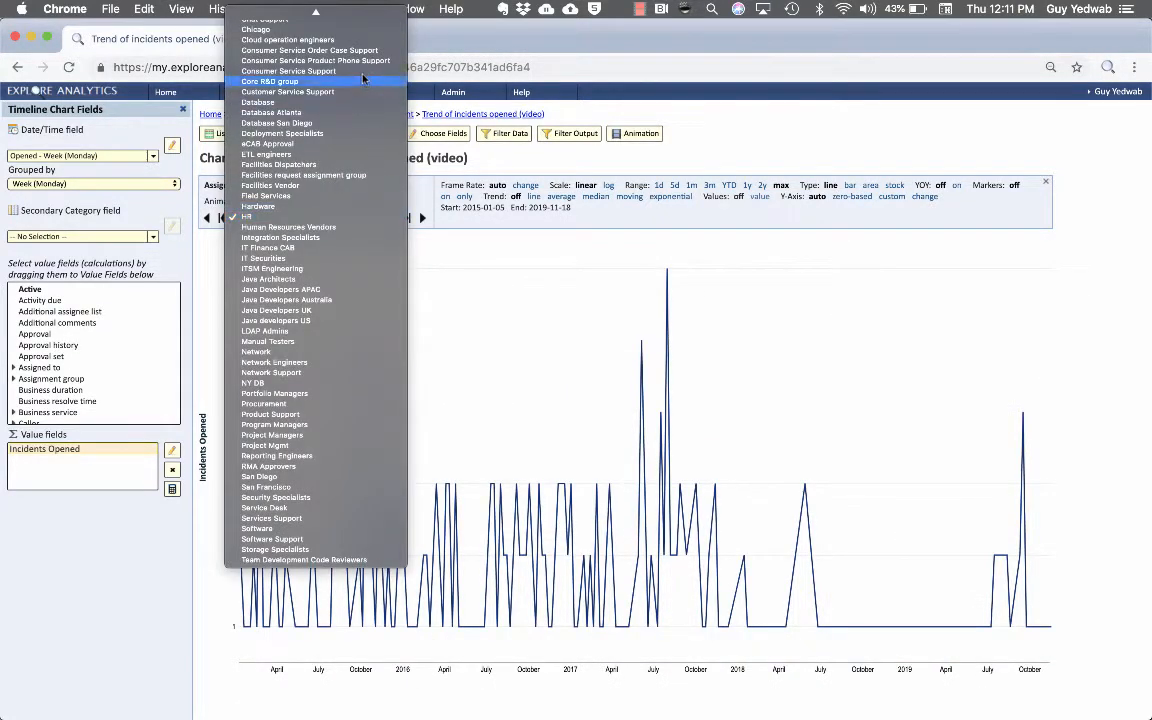
scroll(377, 190, "up", 3)
left_click(340, 14)
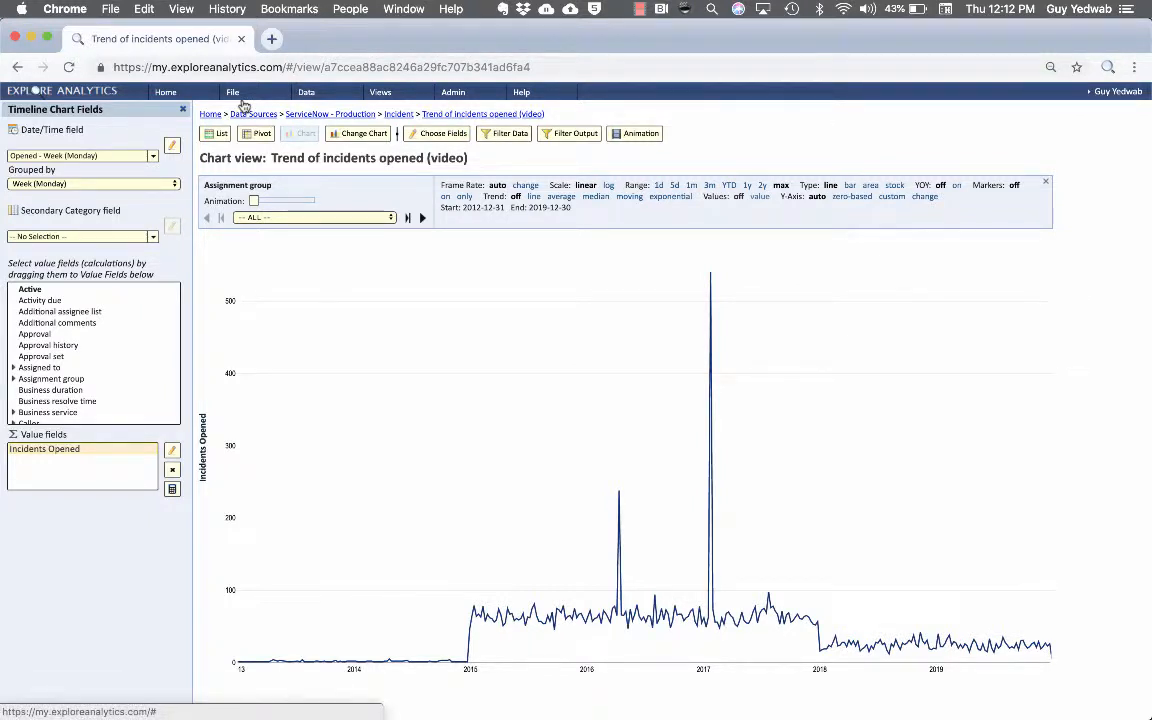
Make a copy of the view named 'Trend of incidents resolved (video)'
left_click(233, 92)
left_click(261, 211)
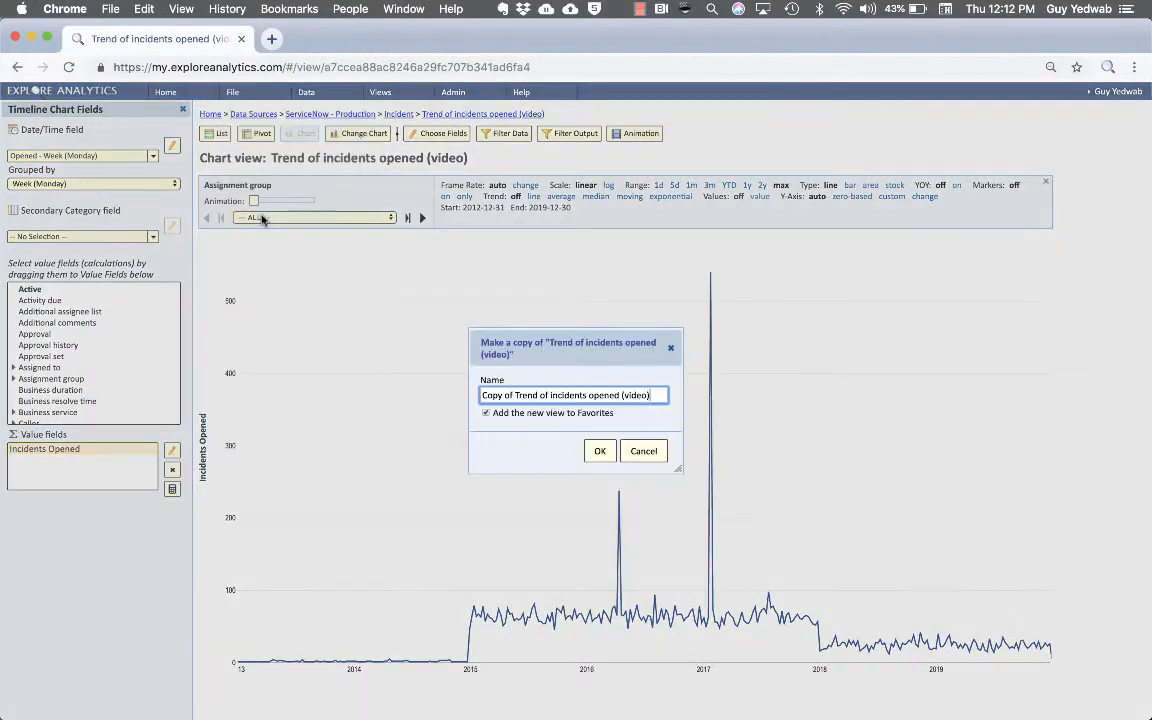
key("BackSpace")
double_click(566, 395)
type("resolved")
key("Return")
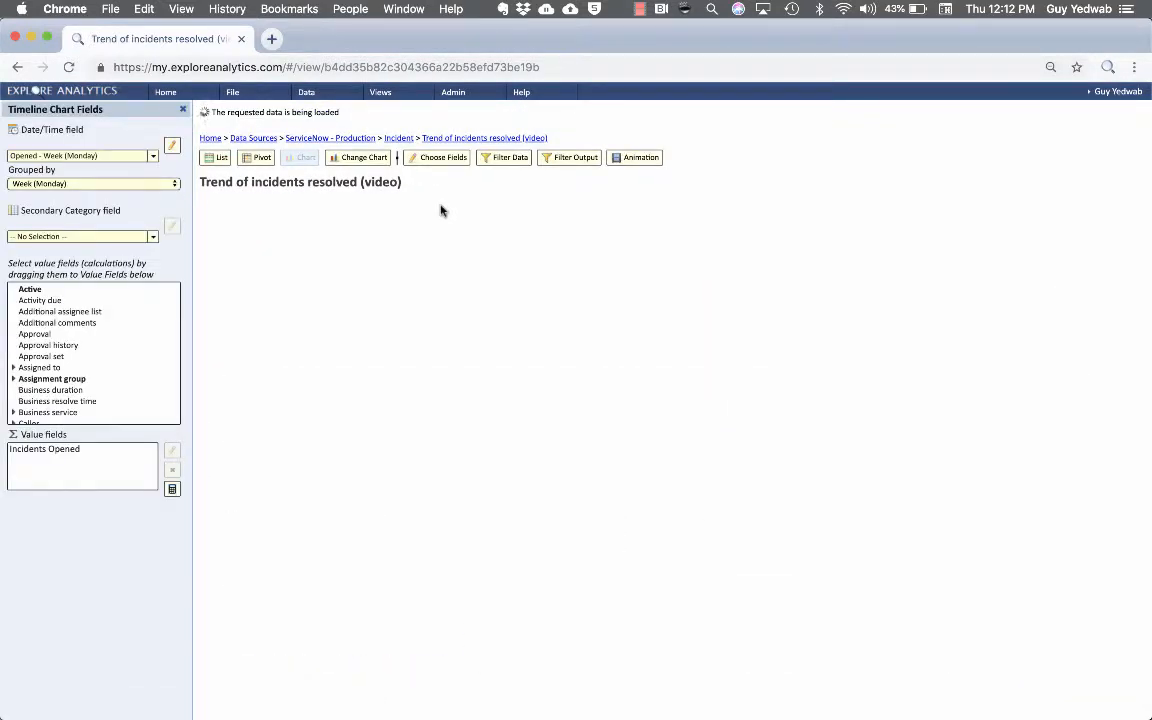
Switch the timeline to the Resolved date and relabel the value 'Incidents Resolved'
left_click(110, 155)
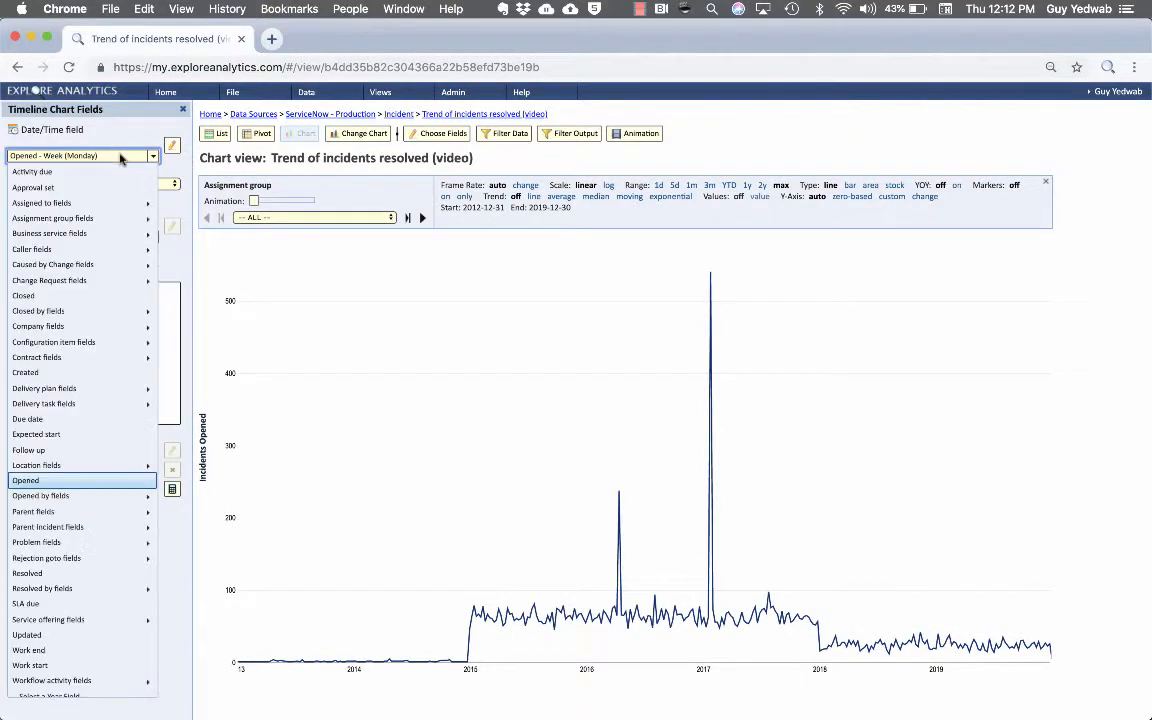
left_click(83, 565)
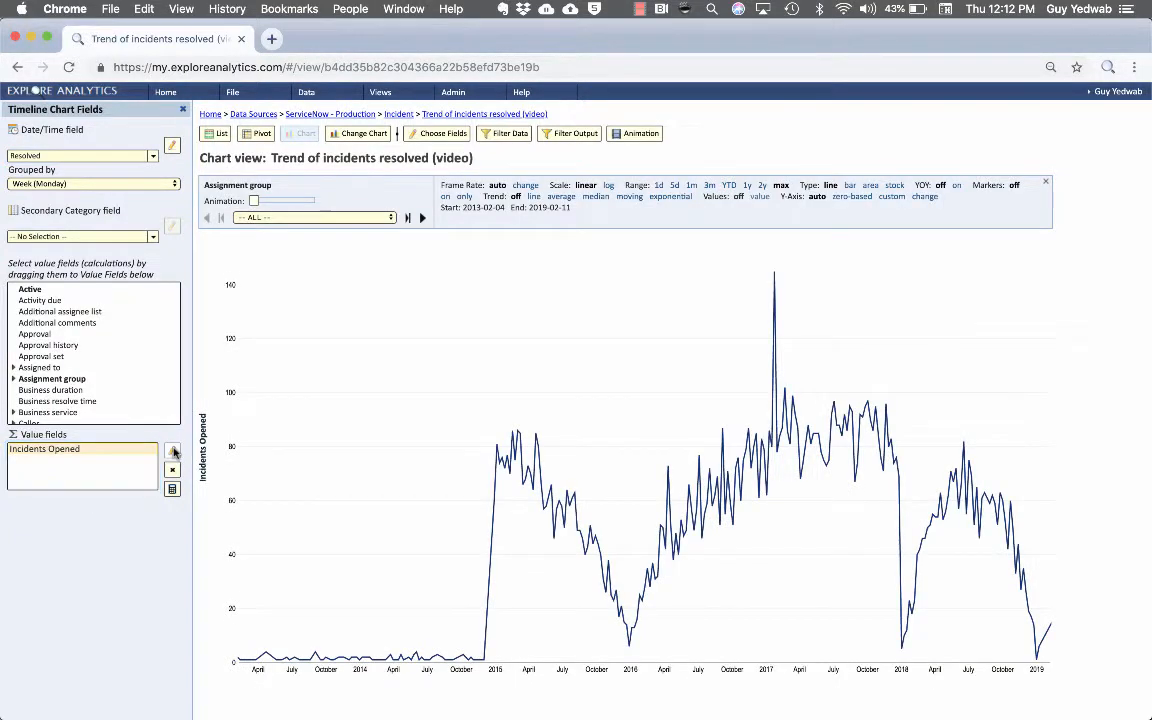
left_click(171, 450)
double_click(493, 377)
type("Reso")
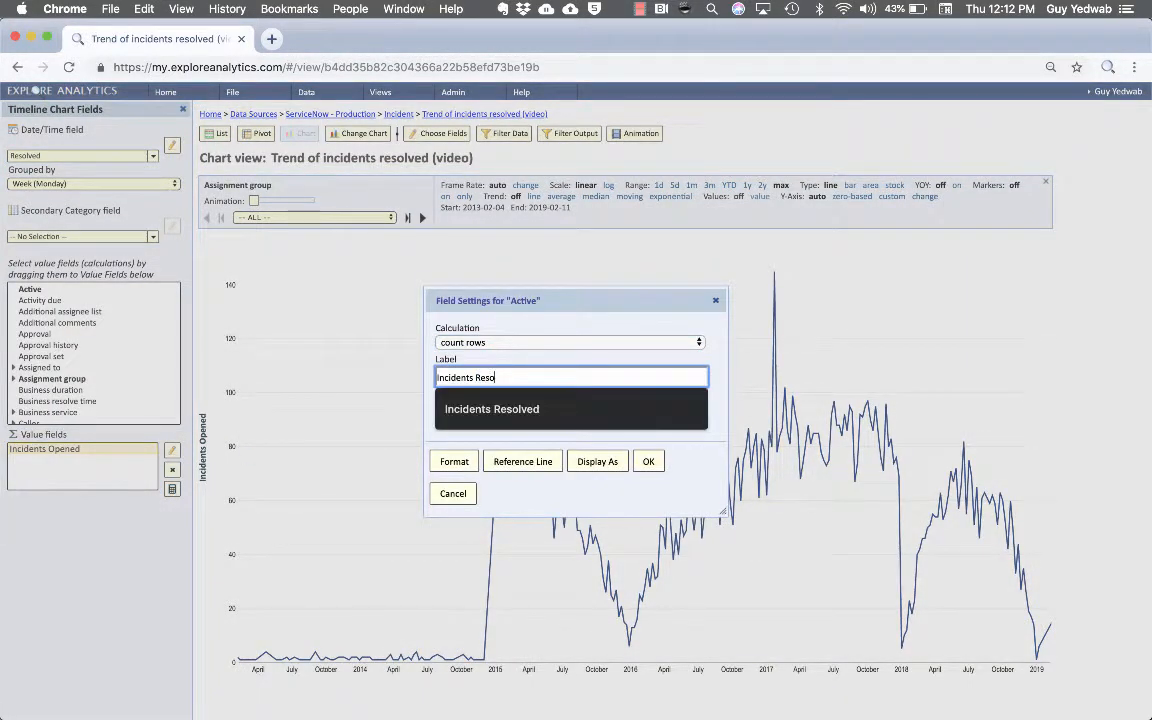
type("lved")
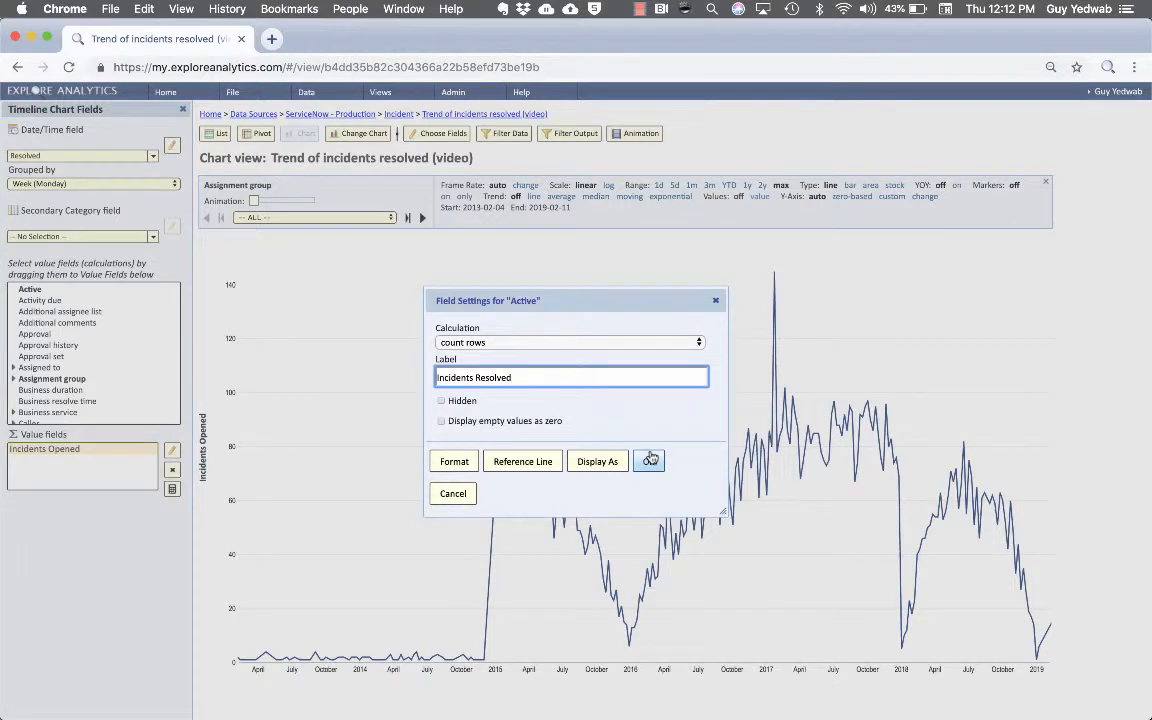
left_click(648, 461)
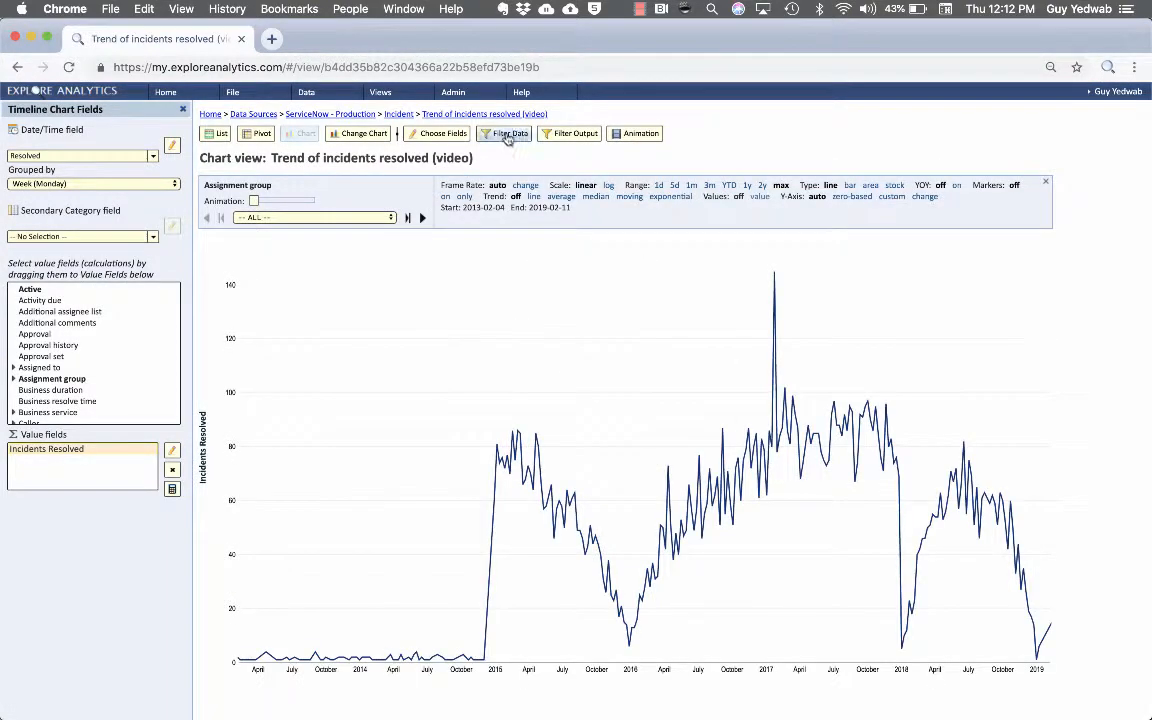
Apply a 'Resolved is not null' filter, then return to the home page
left_click(508, 157)
left_click(298, 179)
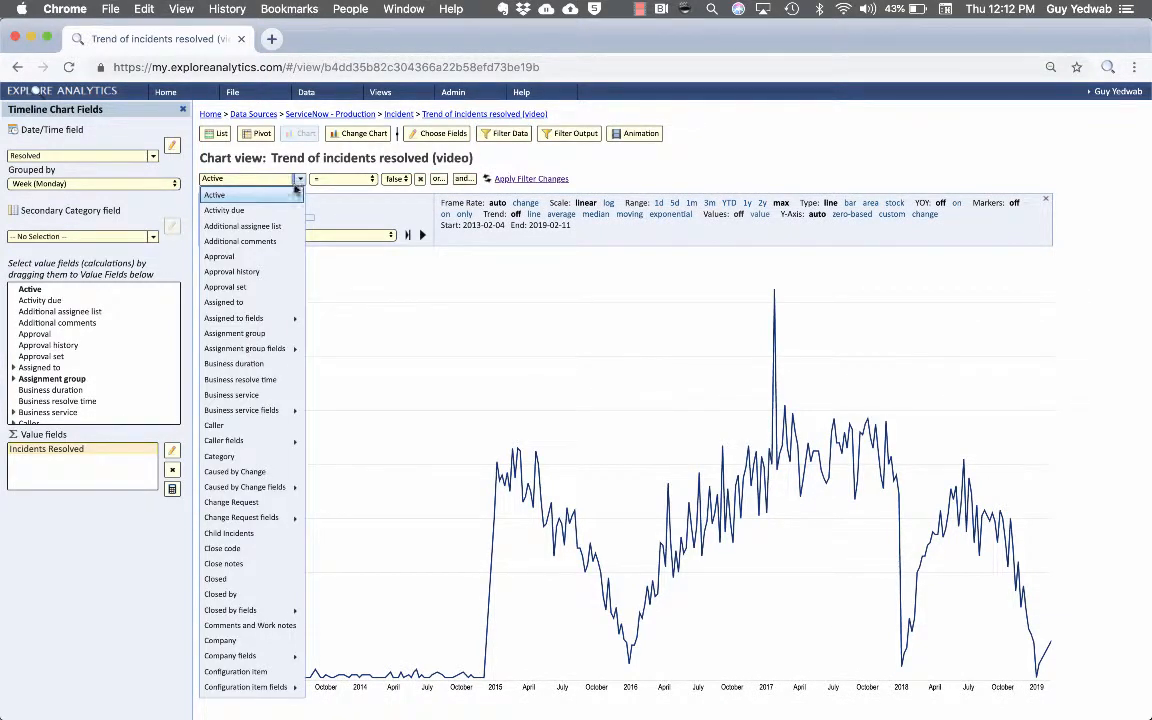
scroll(270, 350, "down", 10)
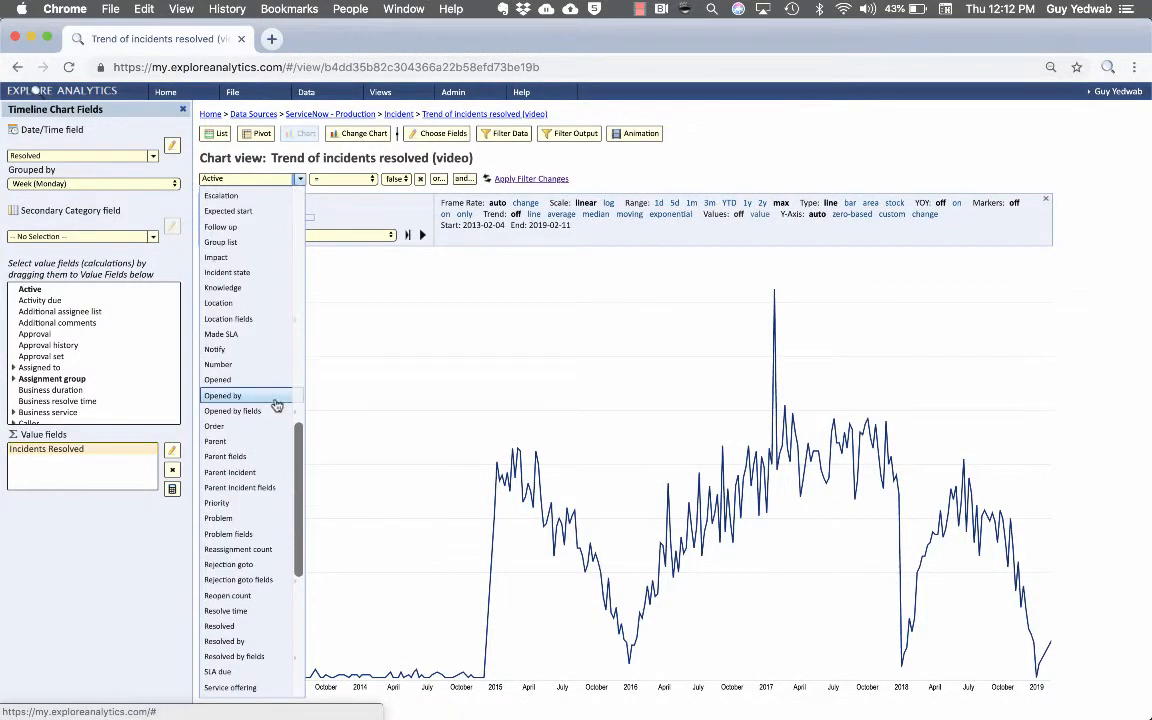
scroll(270, 400, "down", 10)
left_click(247, 524)
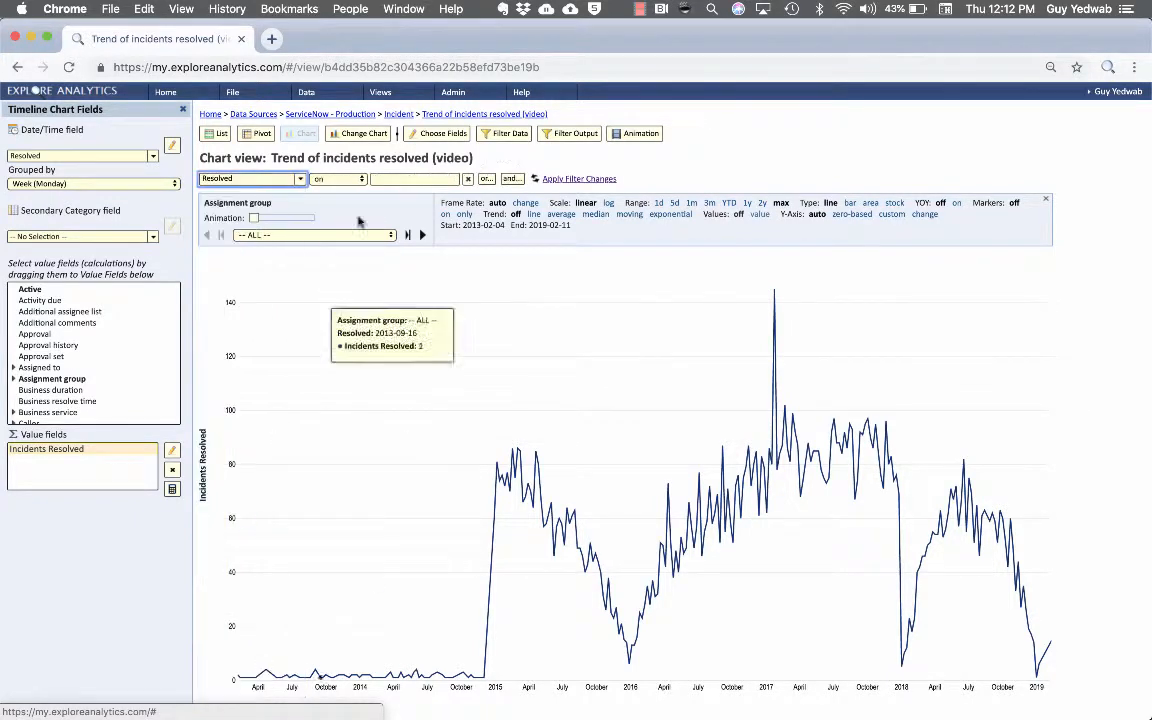
left_click(340, 178)
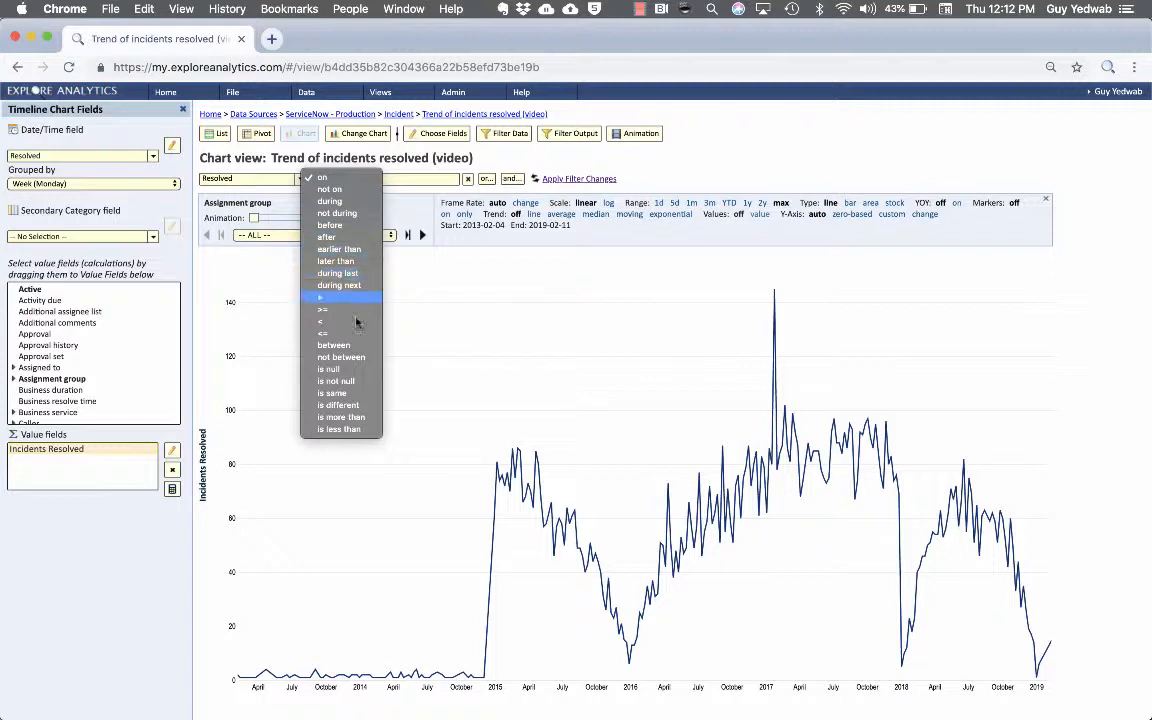
left_click(335, 381)
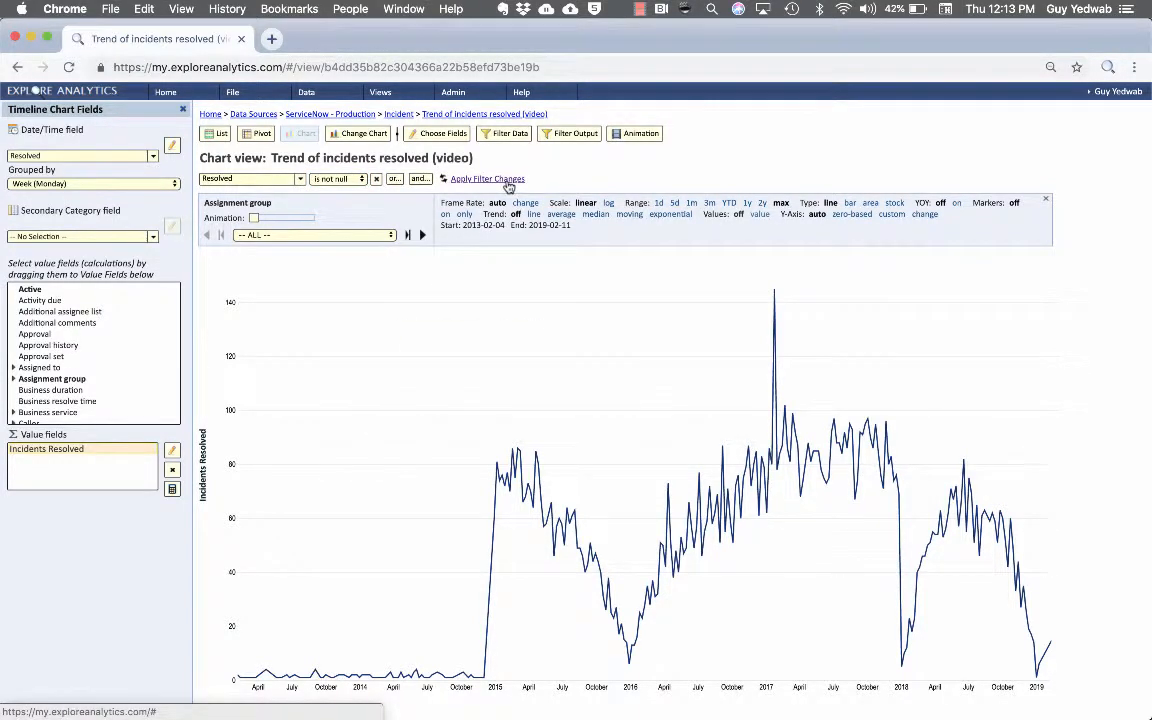
left_click(508, 184)
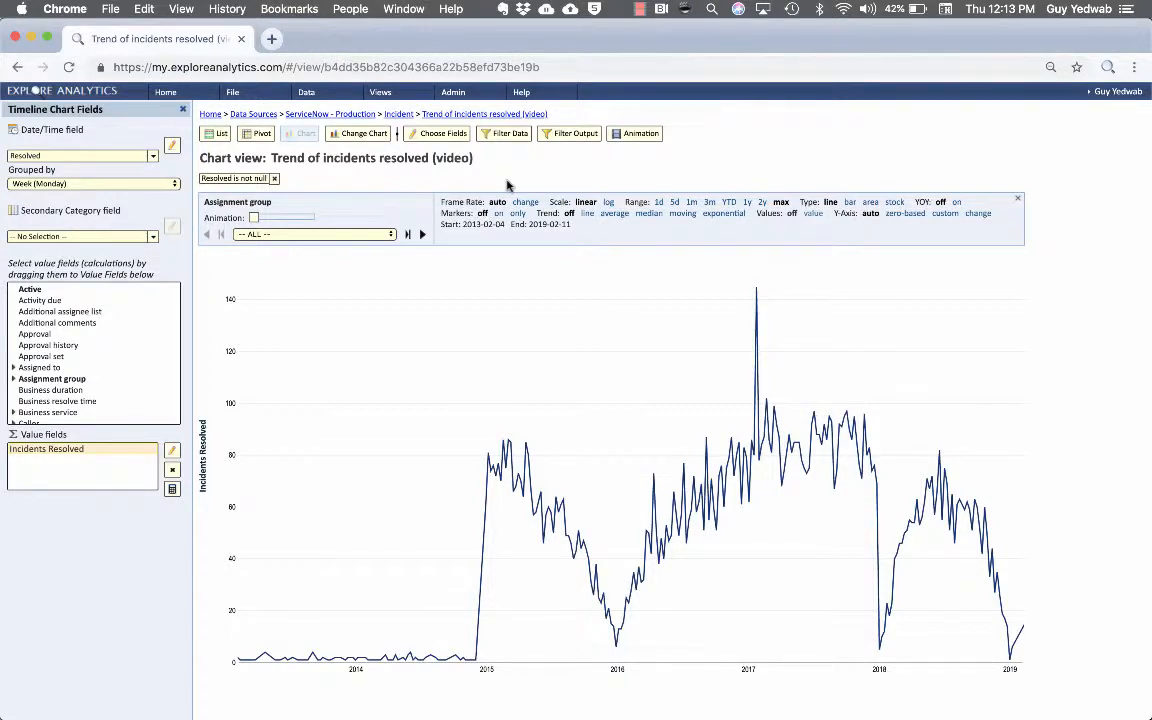
left_click(113, 95)
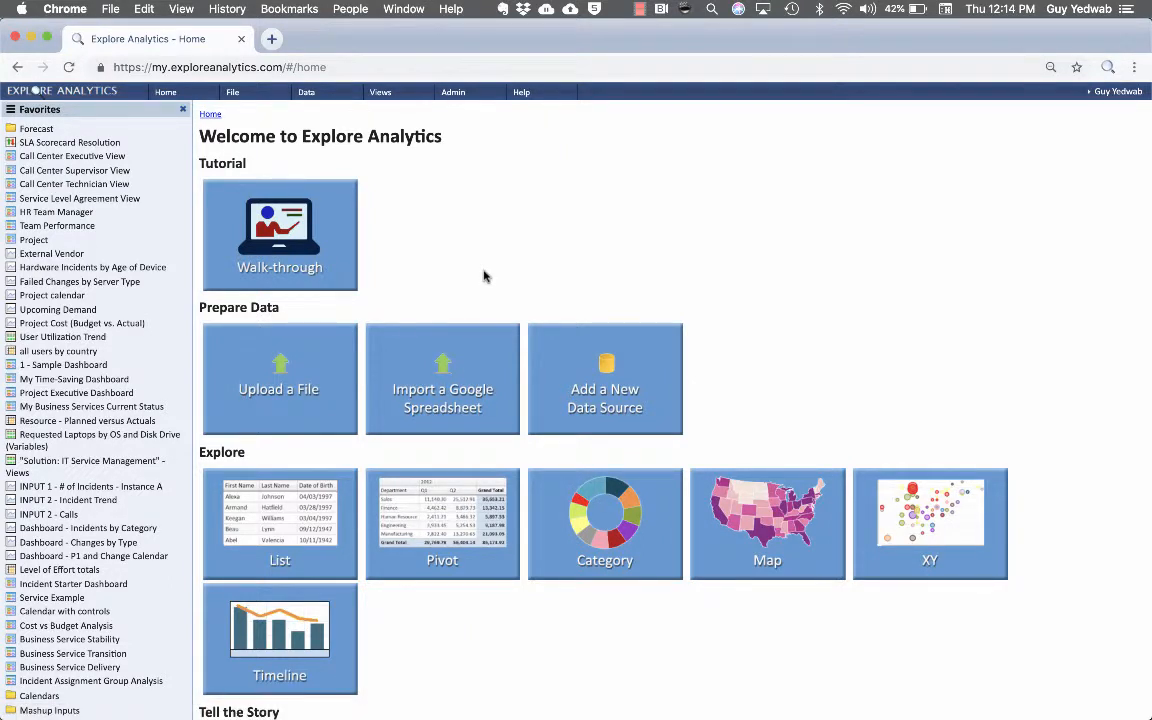
Create the mashup 'My Incidents Opened, Resolved and Backlog' from the opened and resolved trend views
left_click(245, 94)
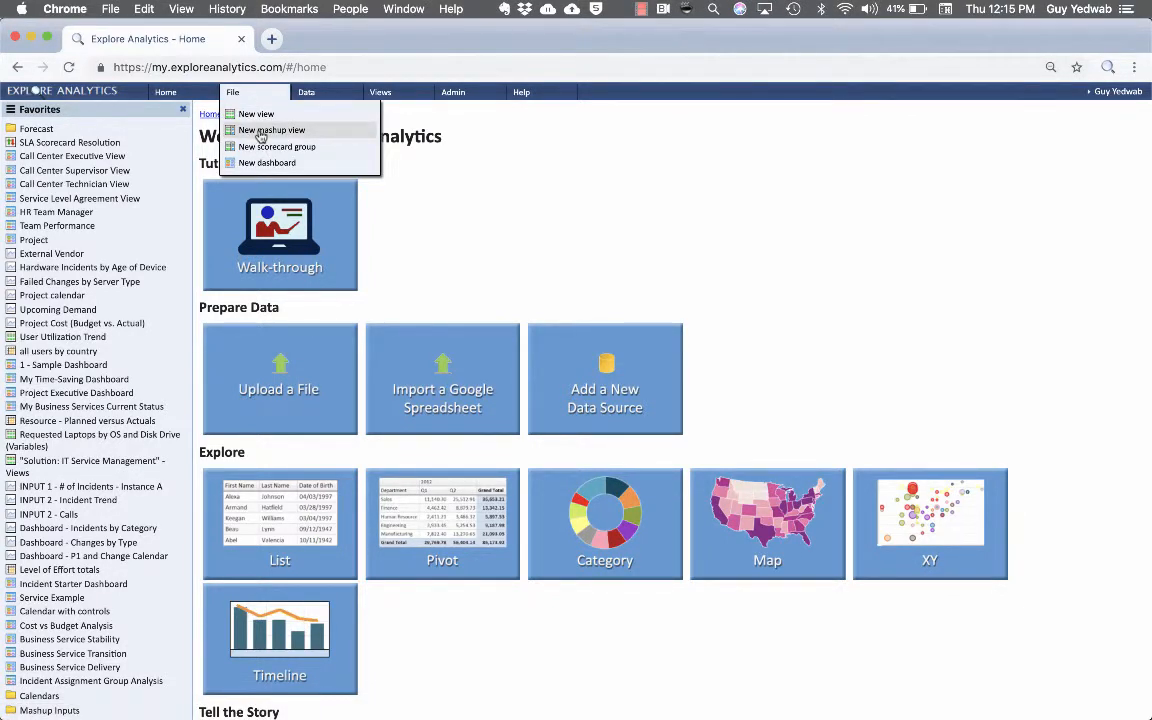
left_click(261, 131)
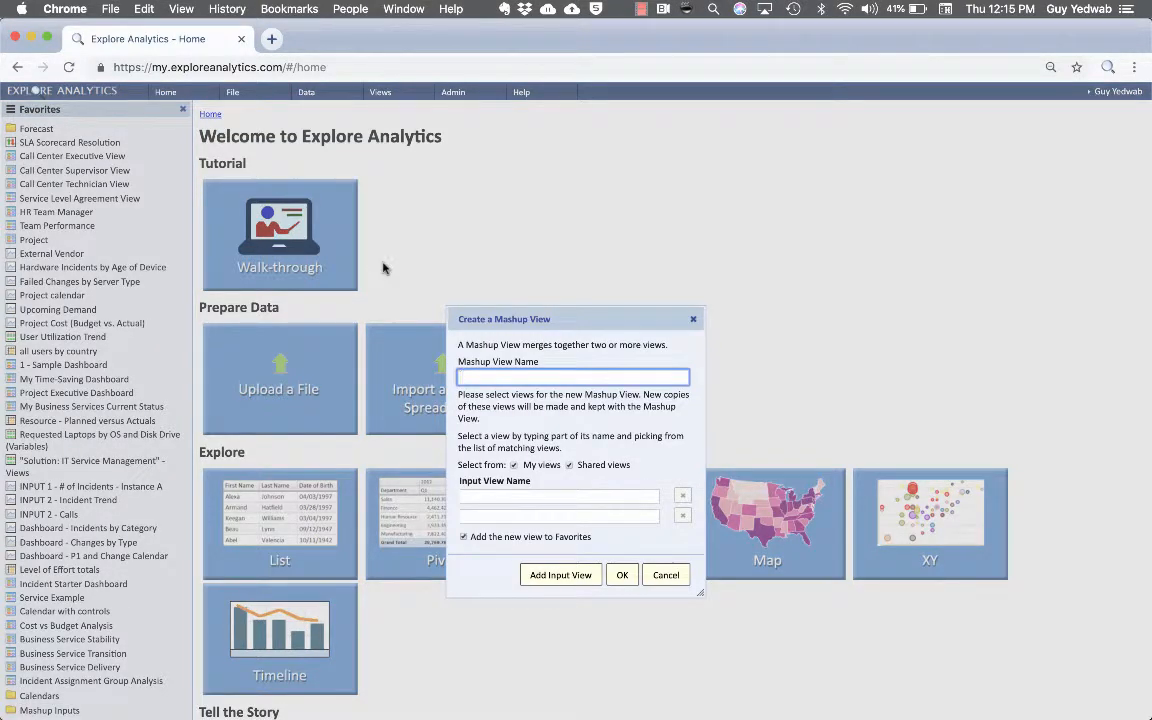
type("My Incidents Opened, Resolved and Backlo")
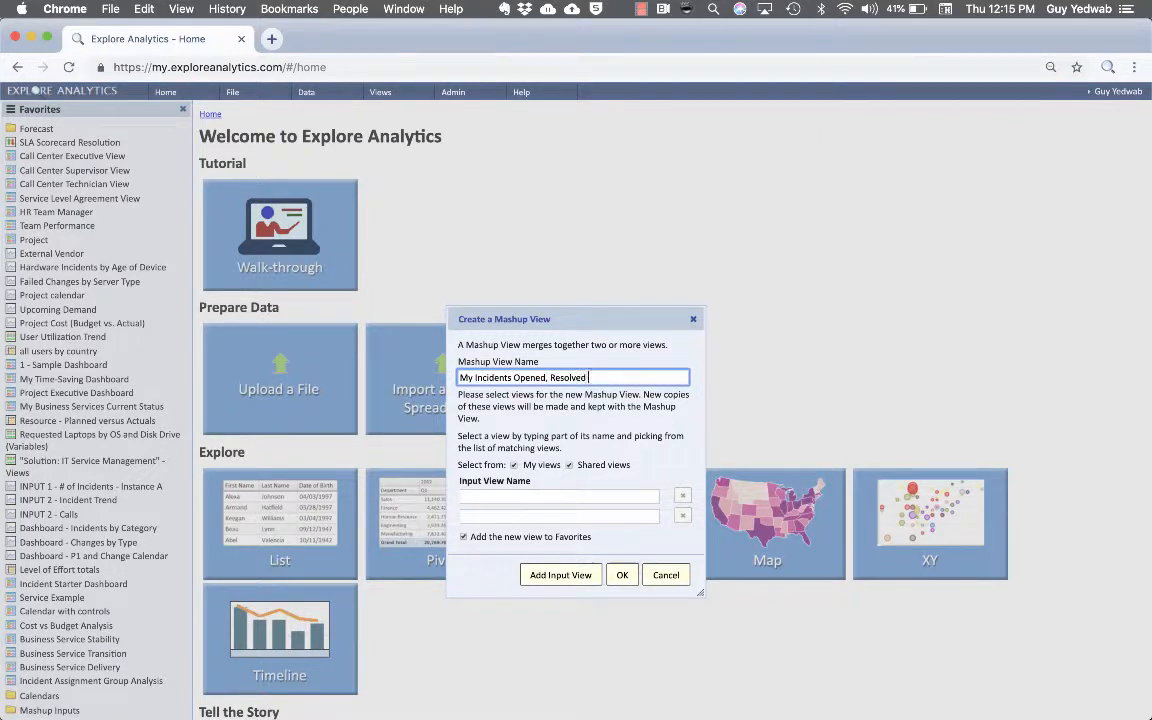
type("g")
left_click(559, 496)
type("vic")
key("BackSpace")
type("deo")
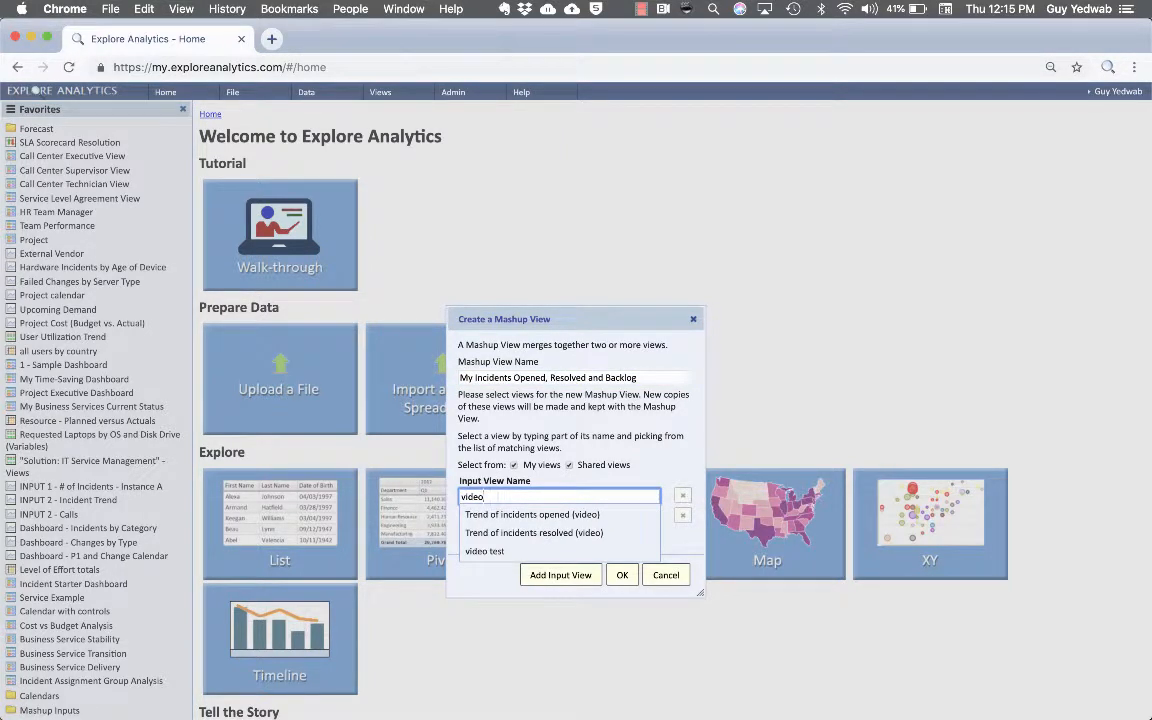
left_click(532, 514)
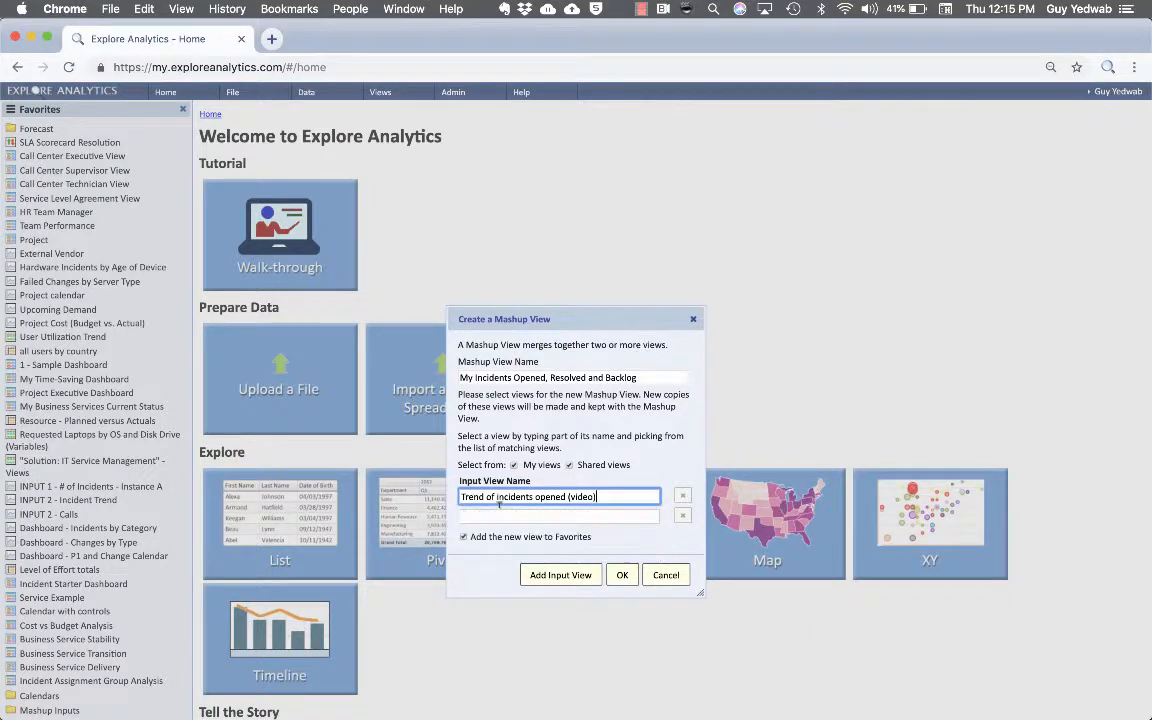
type("video")
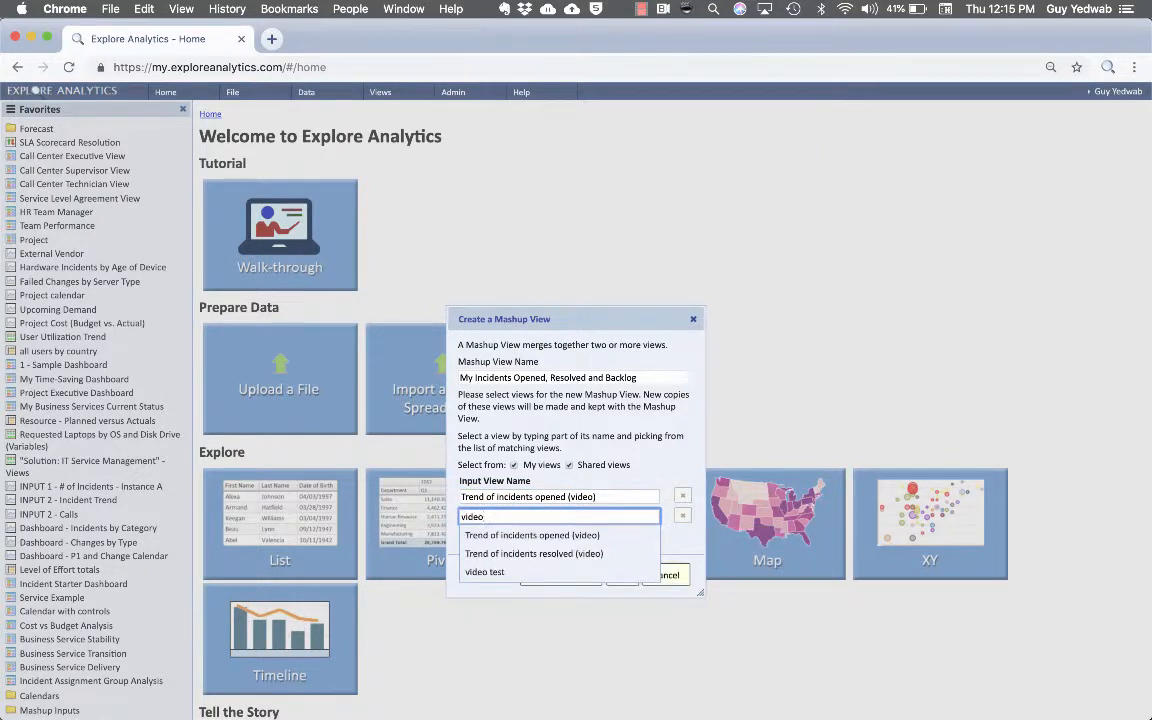
left_click(533, 553)
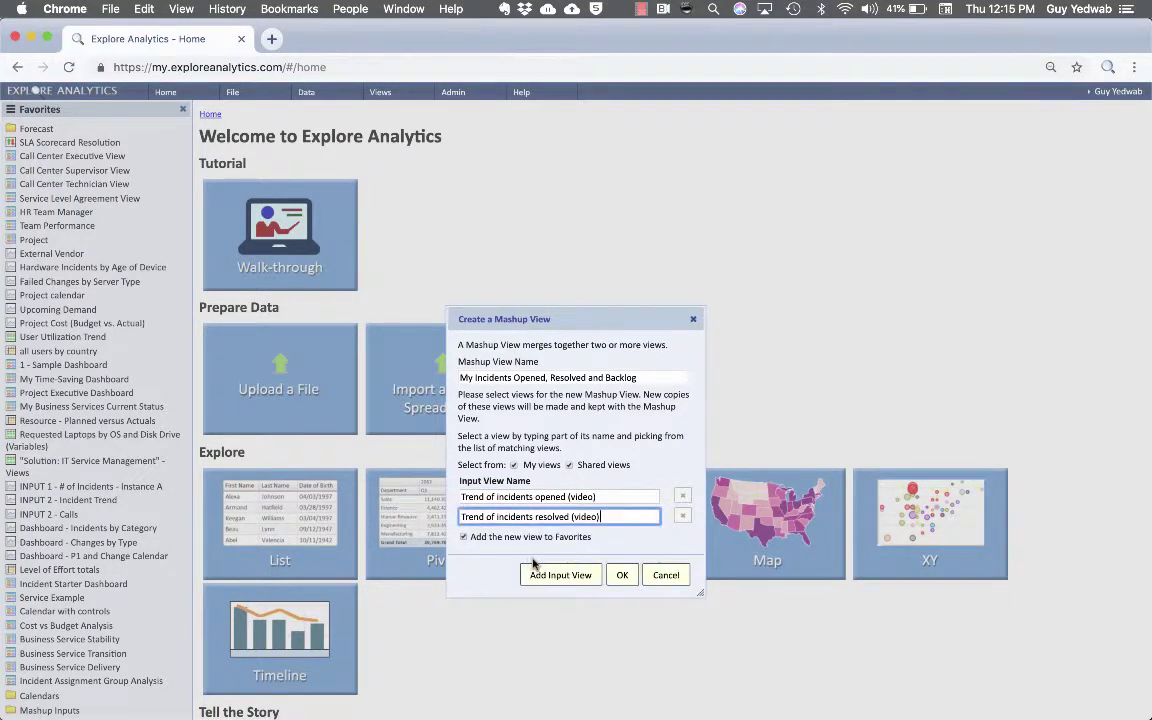
left_click(623, 575)
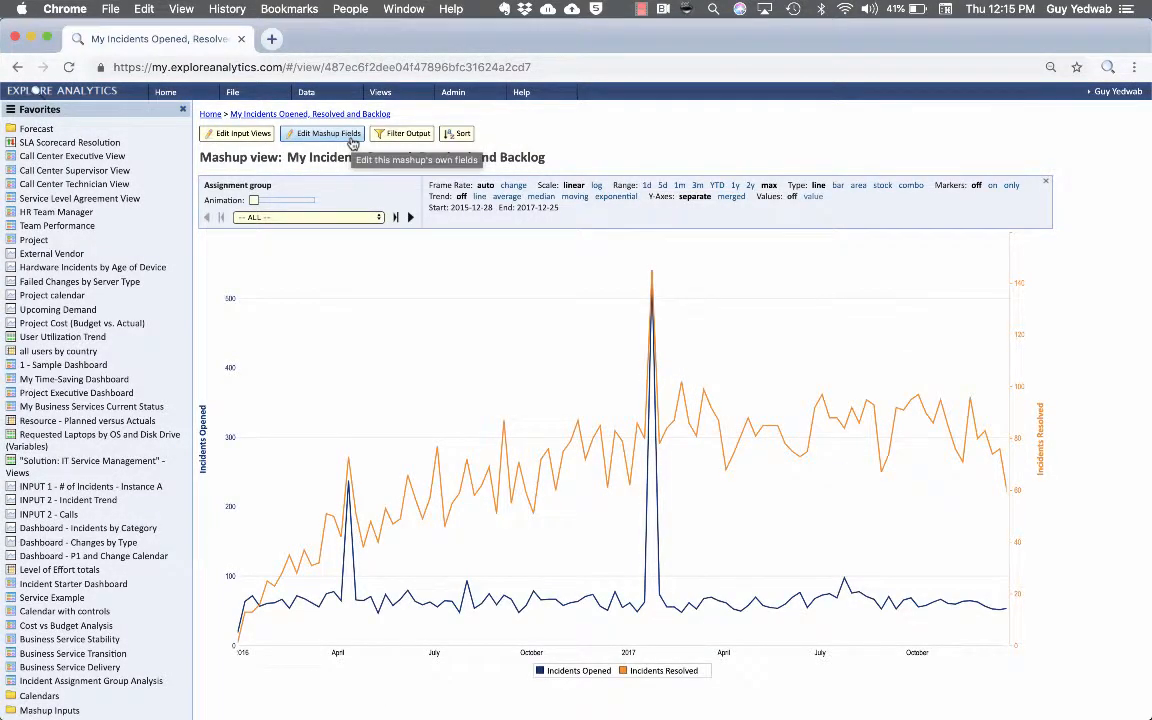
Put both series on one shared y-axis and preview Hardware, Database, then all assignment groups
left_click(731, 196)
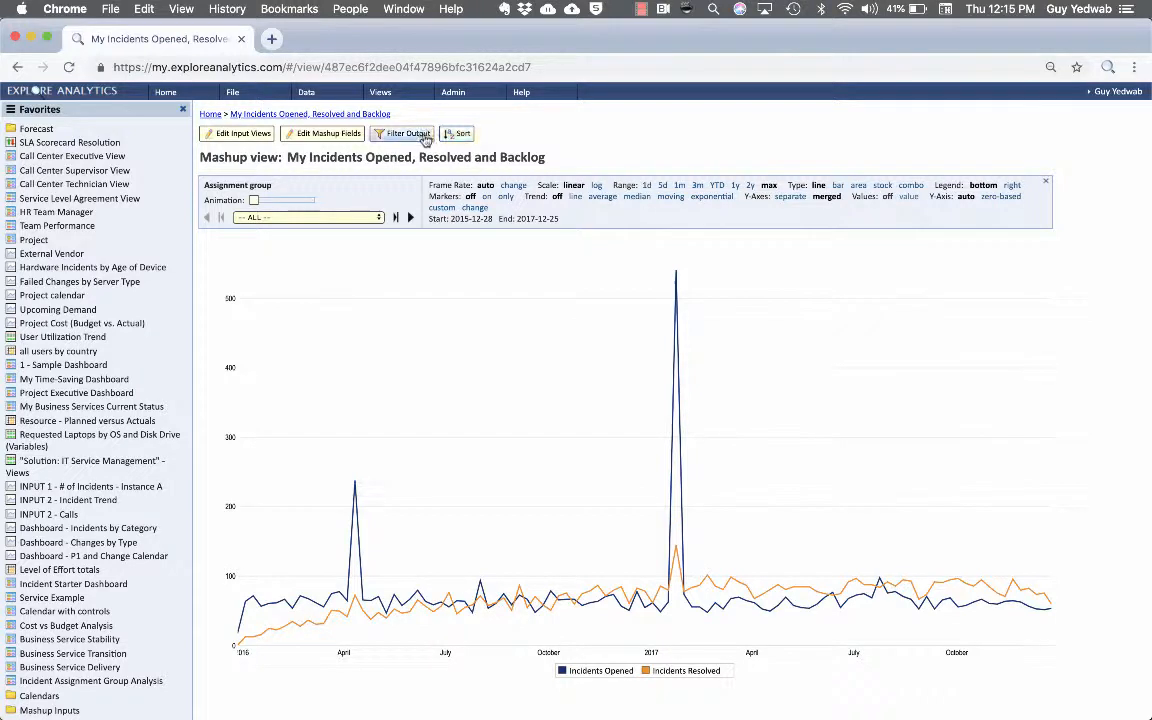
left_click(328, 133)
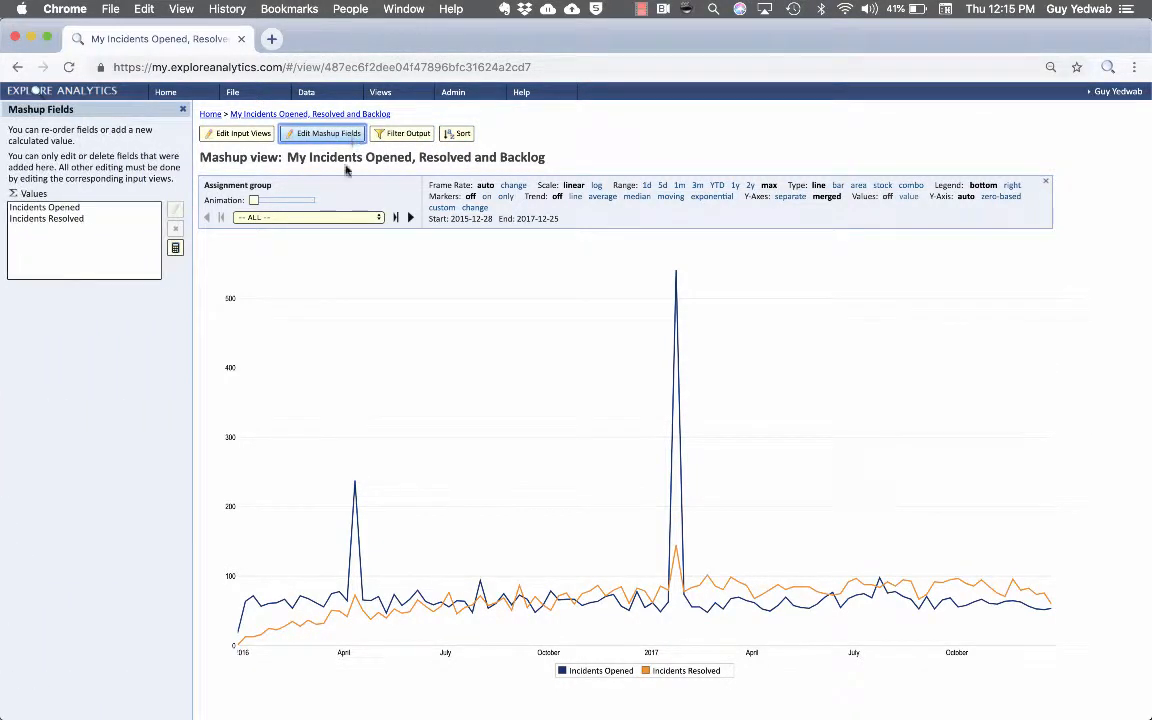
left_click(310, 218)
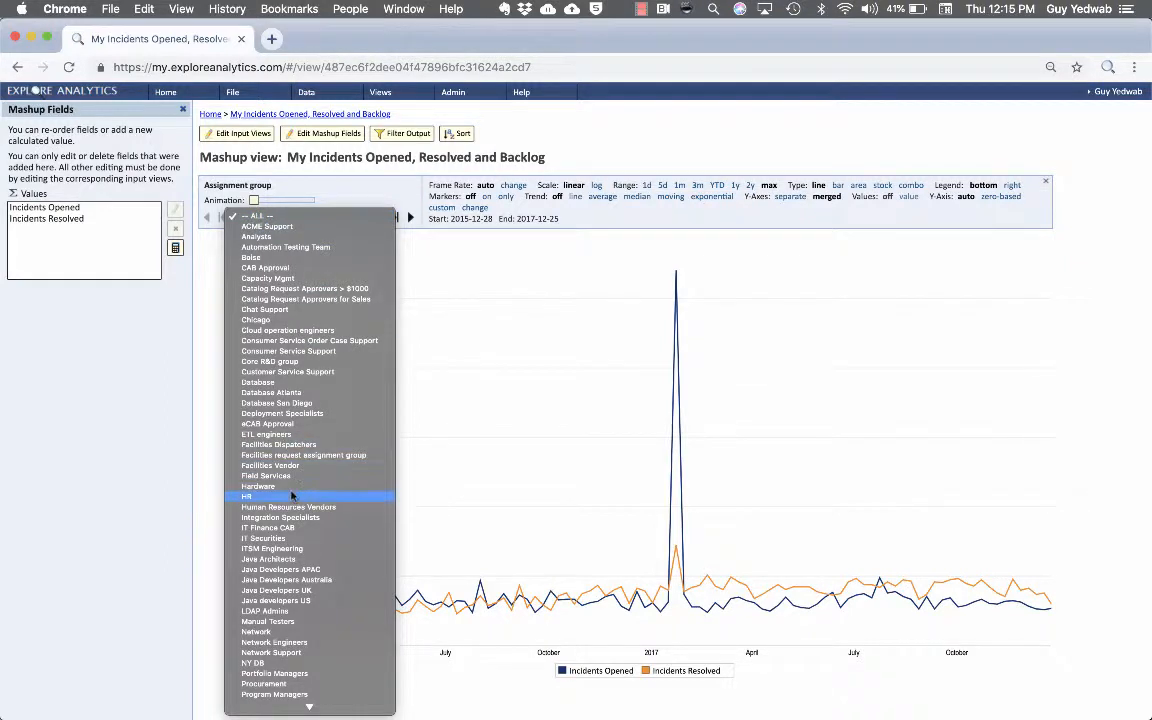
left_click(258, 486)
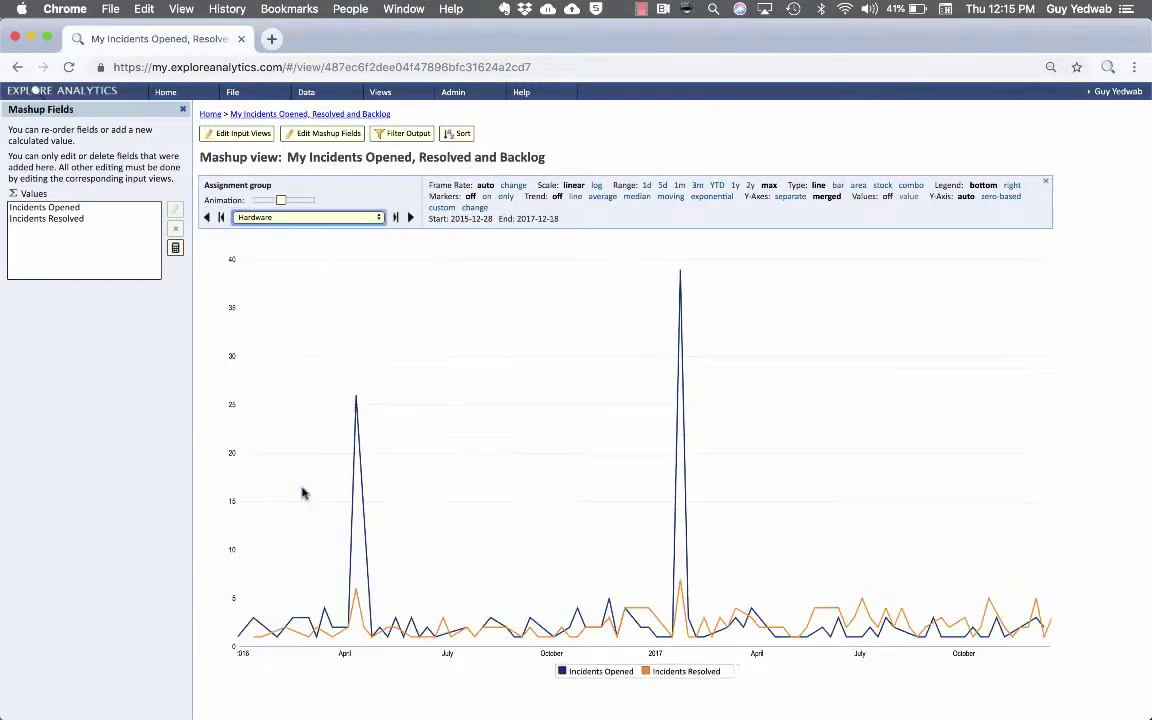
left_click(292, 217)
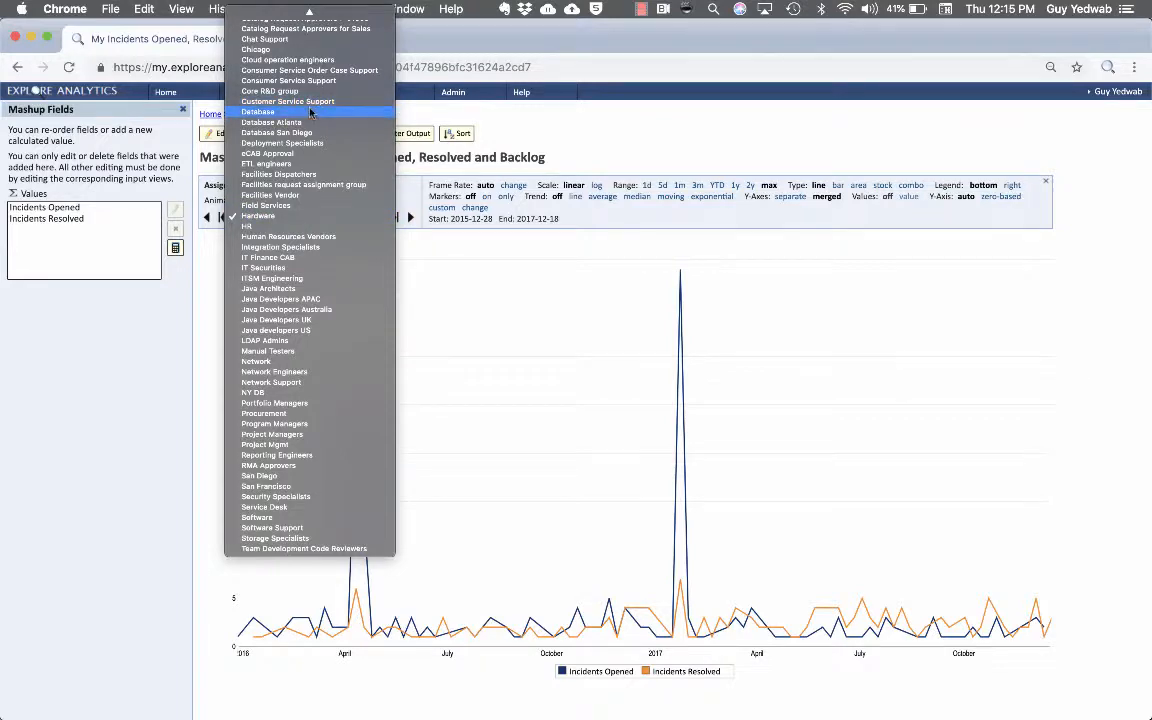
left_click(258, 111)
left_click(308, 217)
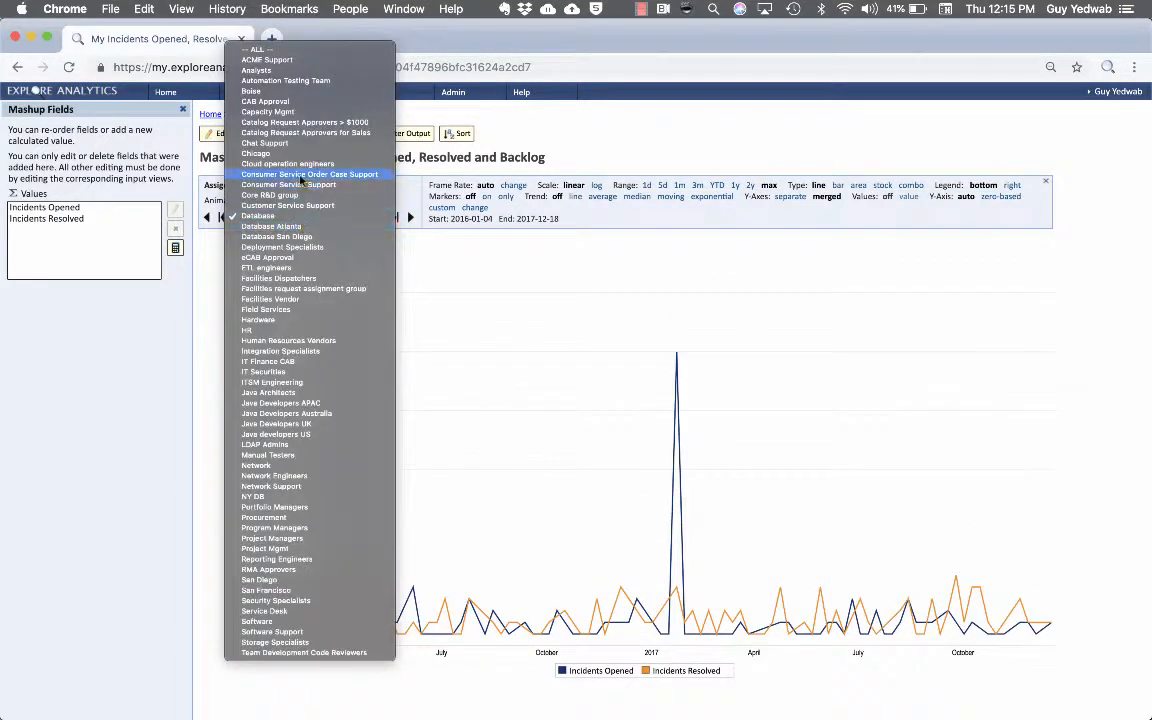
left_click(310, 50)
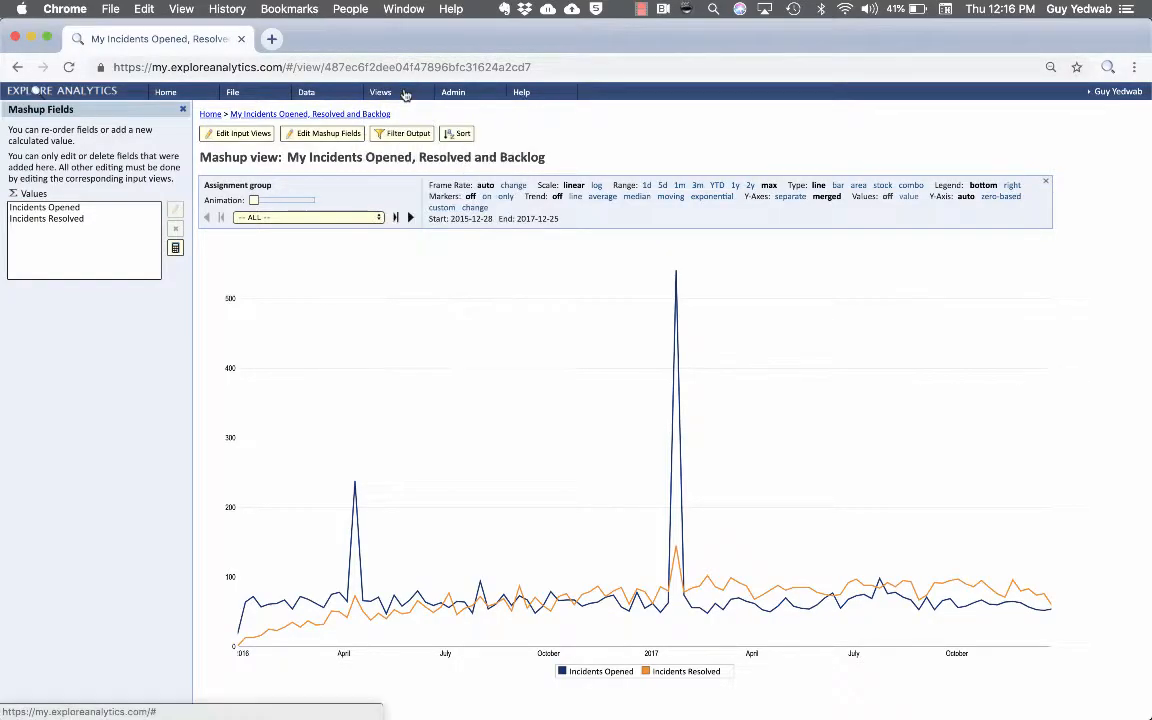
Create a Pivot view named 'Backlog input (video)' on the incident table
mouse_move(232, 92)
left_click(245, 113)
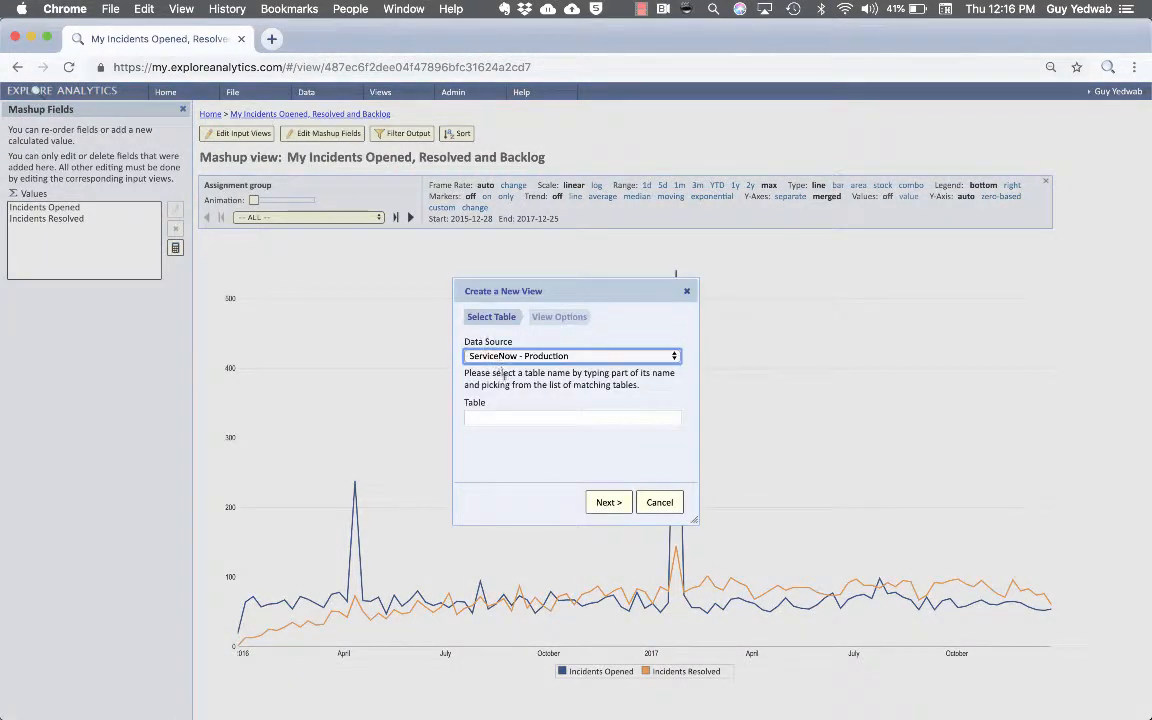
left_click(623, 416)
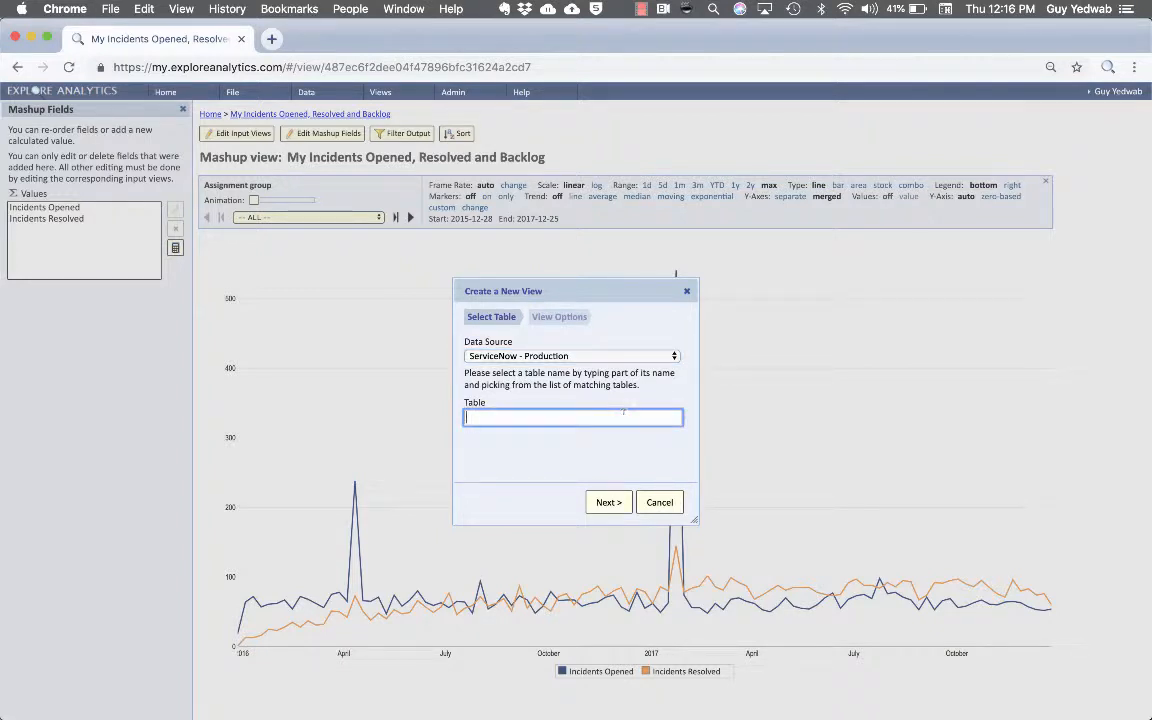
type("incident")
left_click(577, 435)
left_click(608, 502)
type("Backlog input (vi")
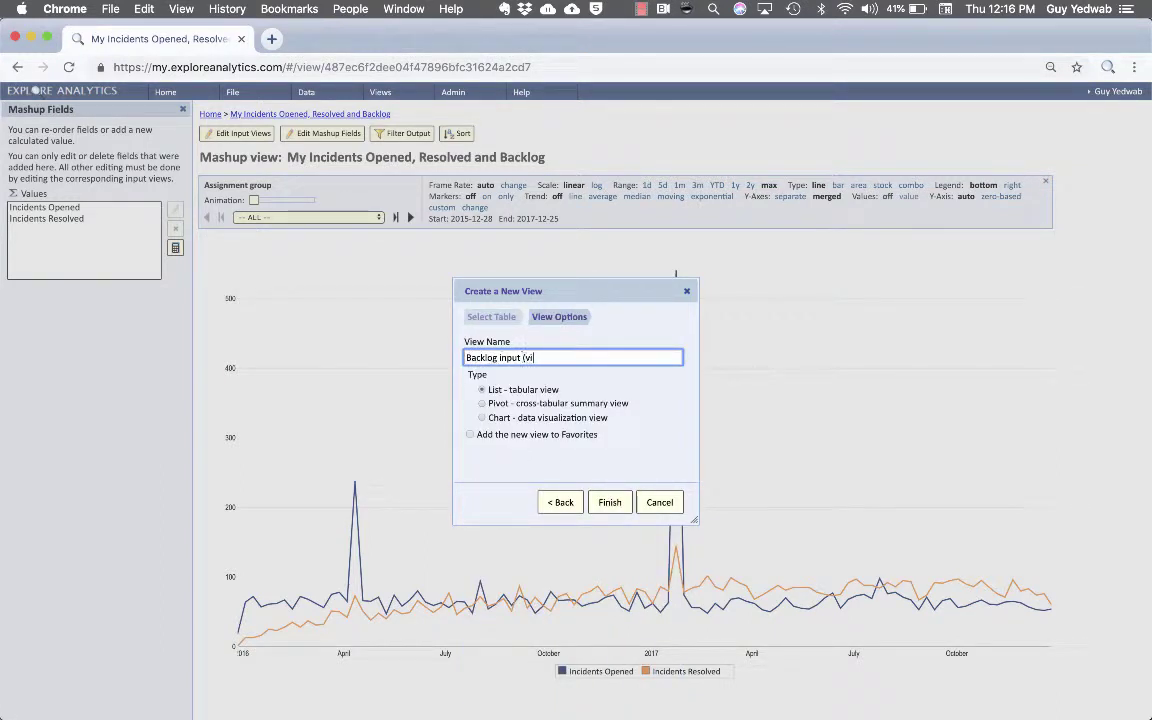
type("deo)")
left_click(482, 403)
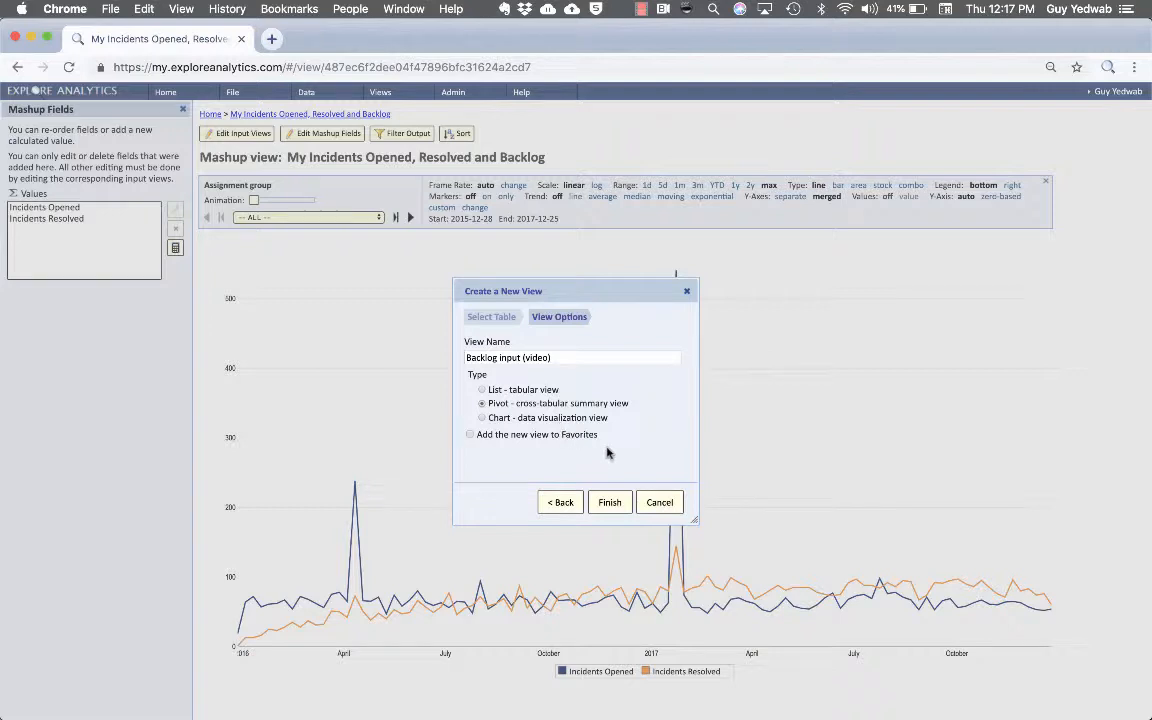
left_click(609, 502)
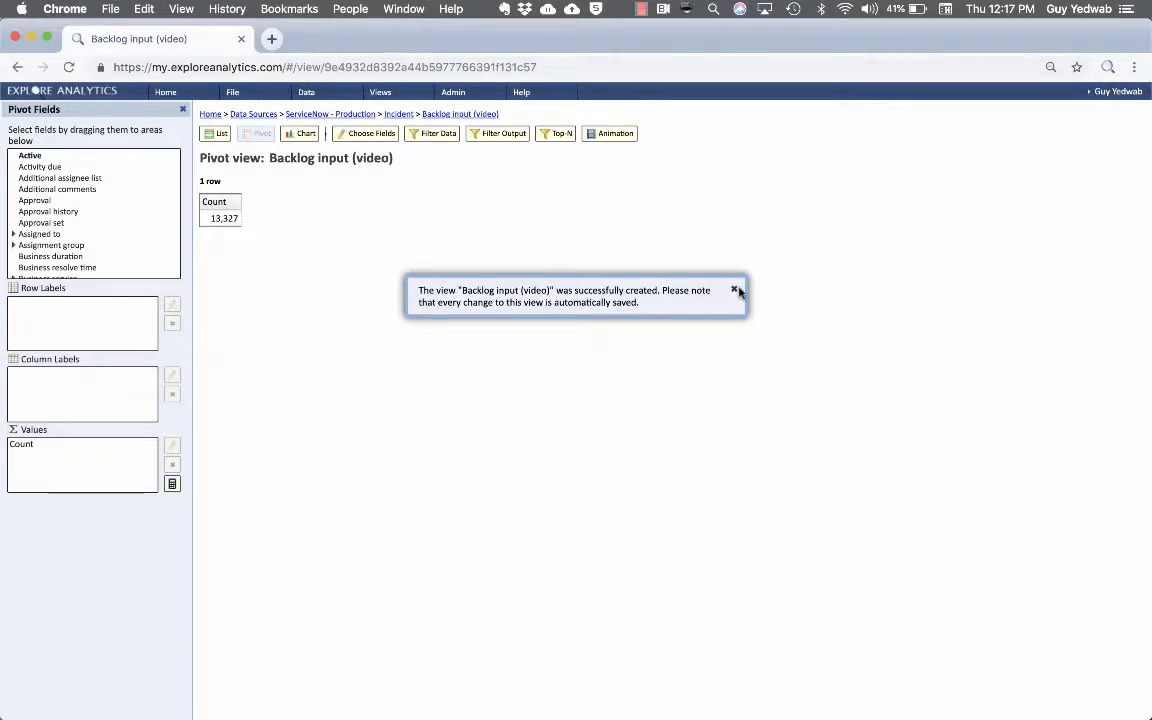
Filter the Backlog input data to Active = true, dropping the count to 9,772
left_click(736, 290)
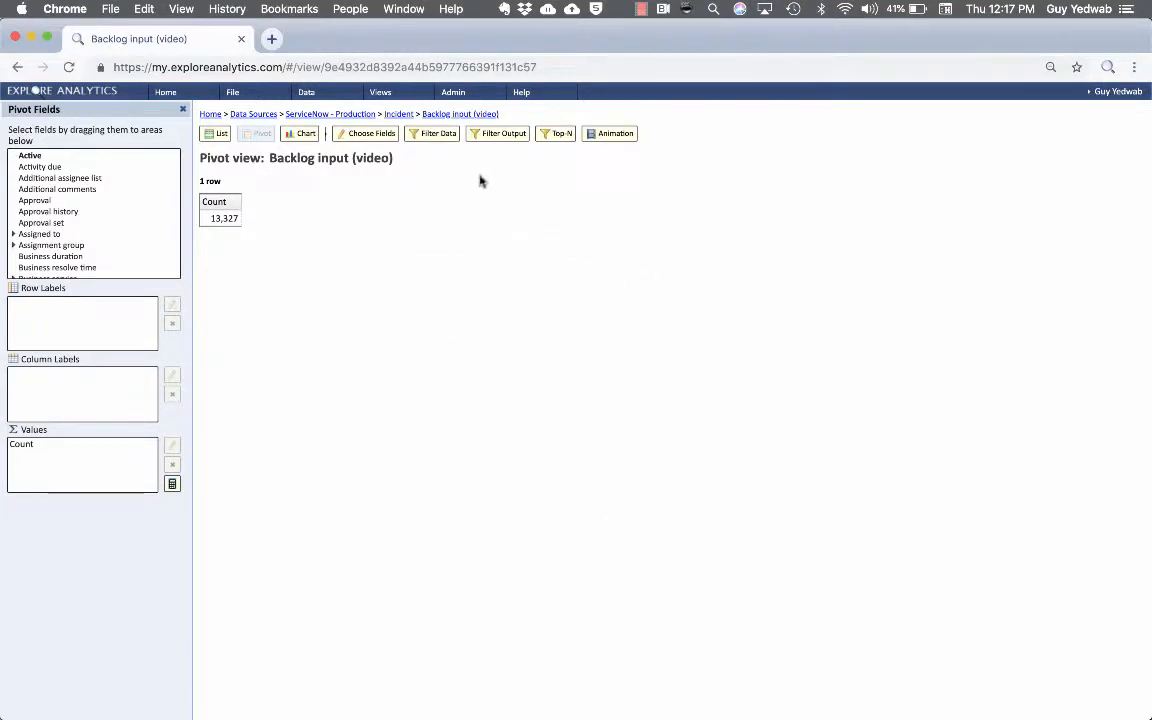
left_click(434, 133)
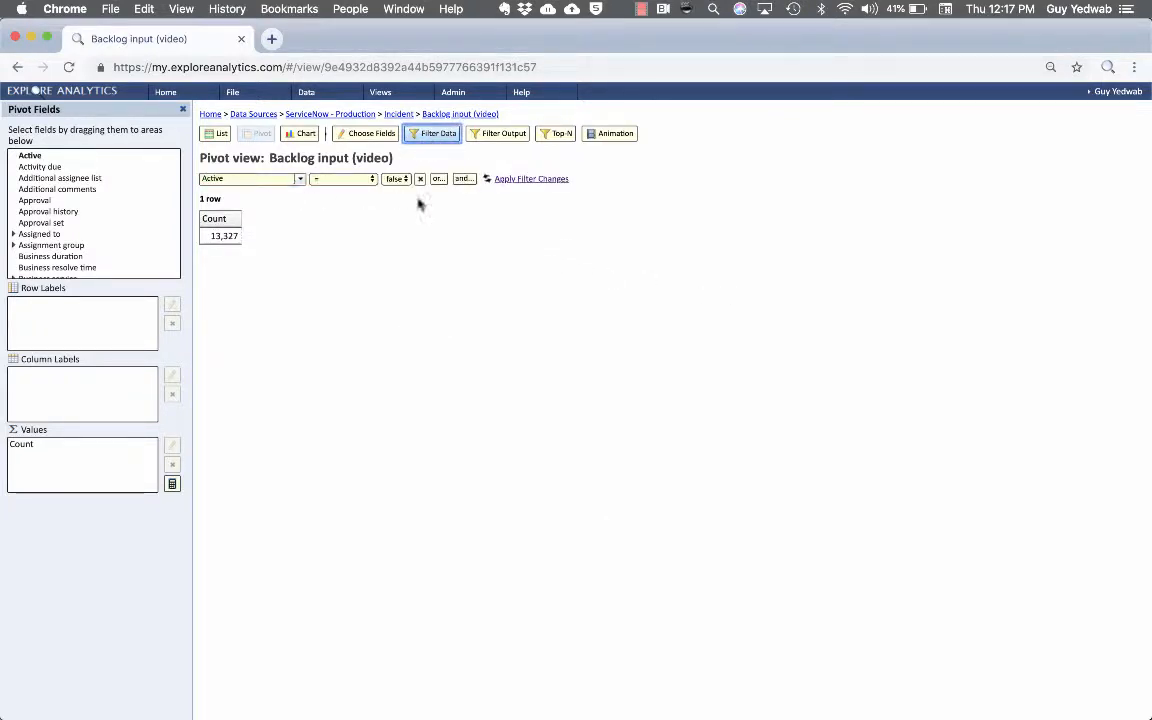
left_click(396, 178)
left_click(396, 171)
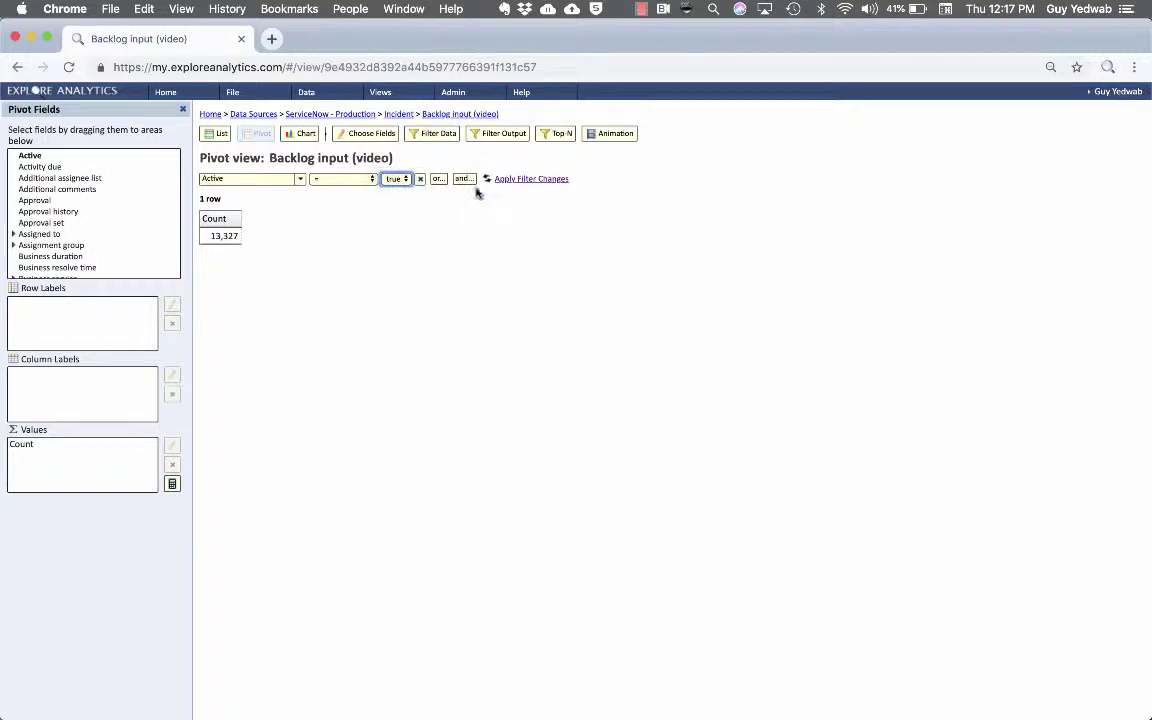
left_click(531, 179)
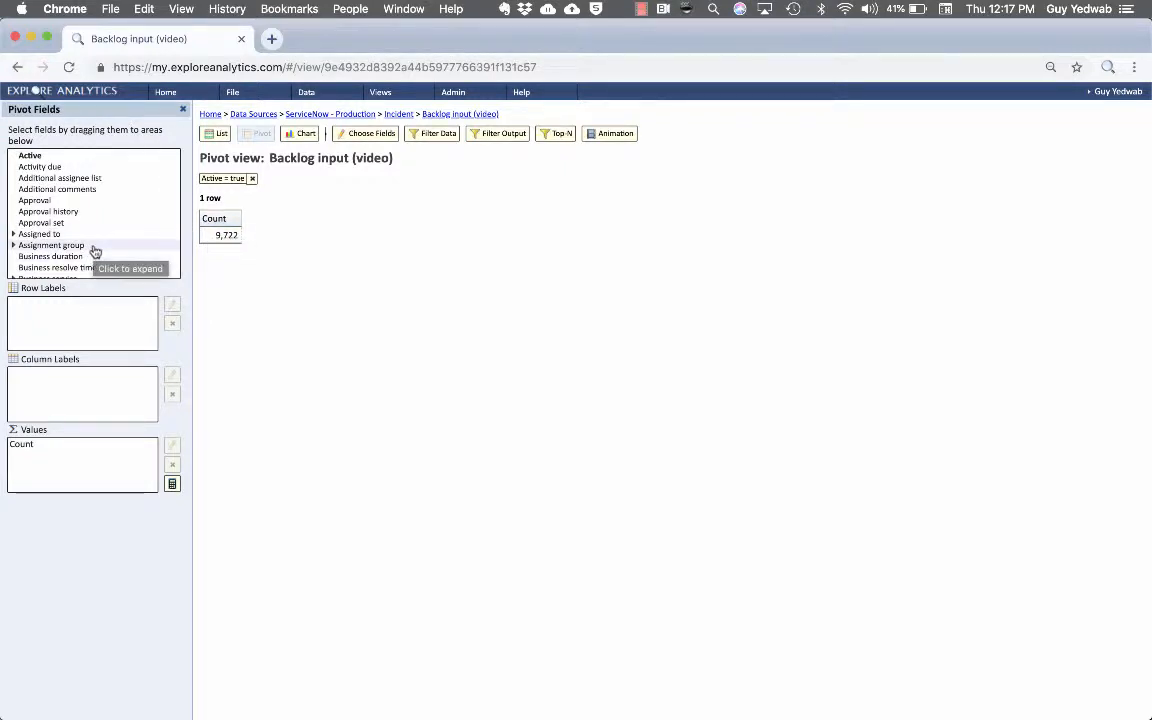
Add Assignment group and then Priority as row labels, giving 313 rows
left_click_drag(52, 245, 60, 310)
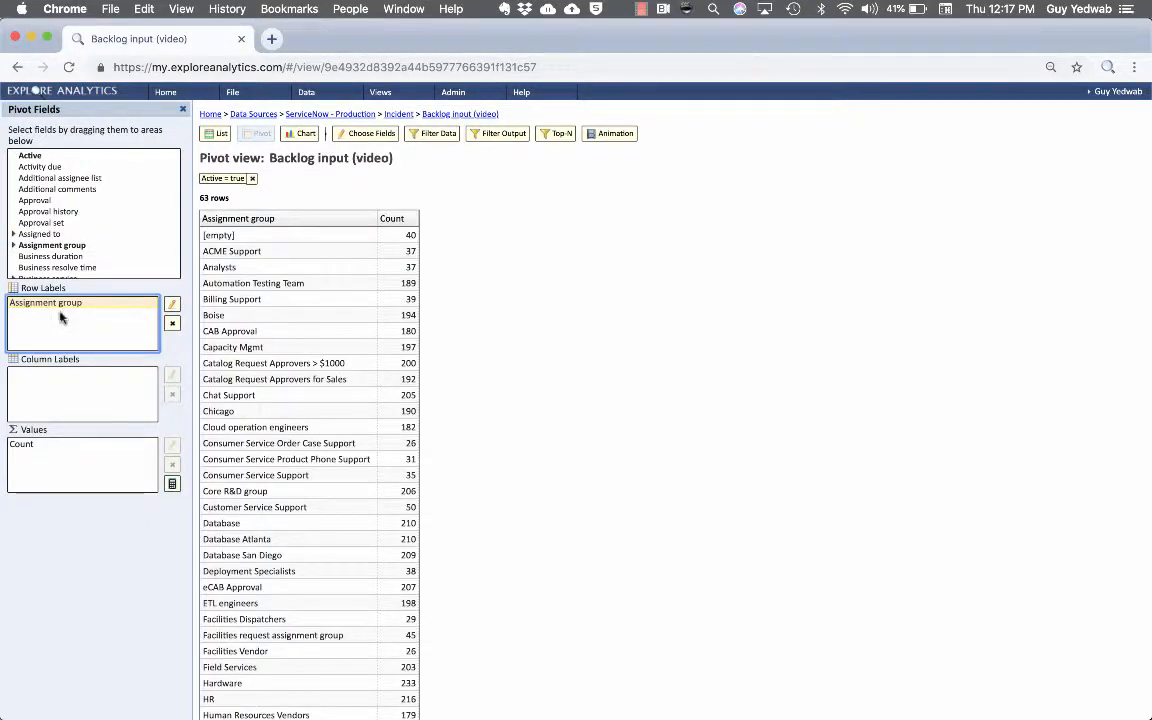
scroll(100, 200, "down", 5)
scroll(110, 205, "down", 3)
scroll(110, 205, "down", 3)
scroll(105, 210, "down", 3)
scroll(100, 215, "down", 3)
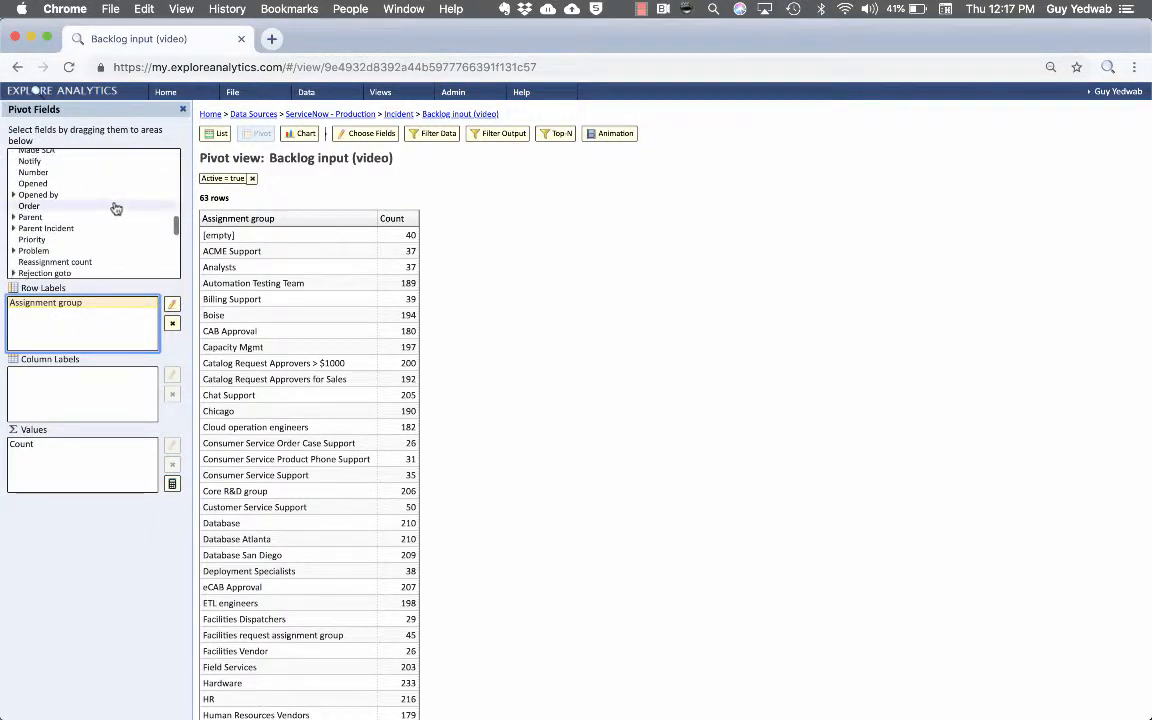
scroll(92, 233, "down", 1)
left_click_drag(32, 239, 60, 318)
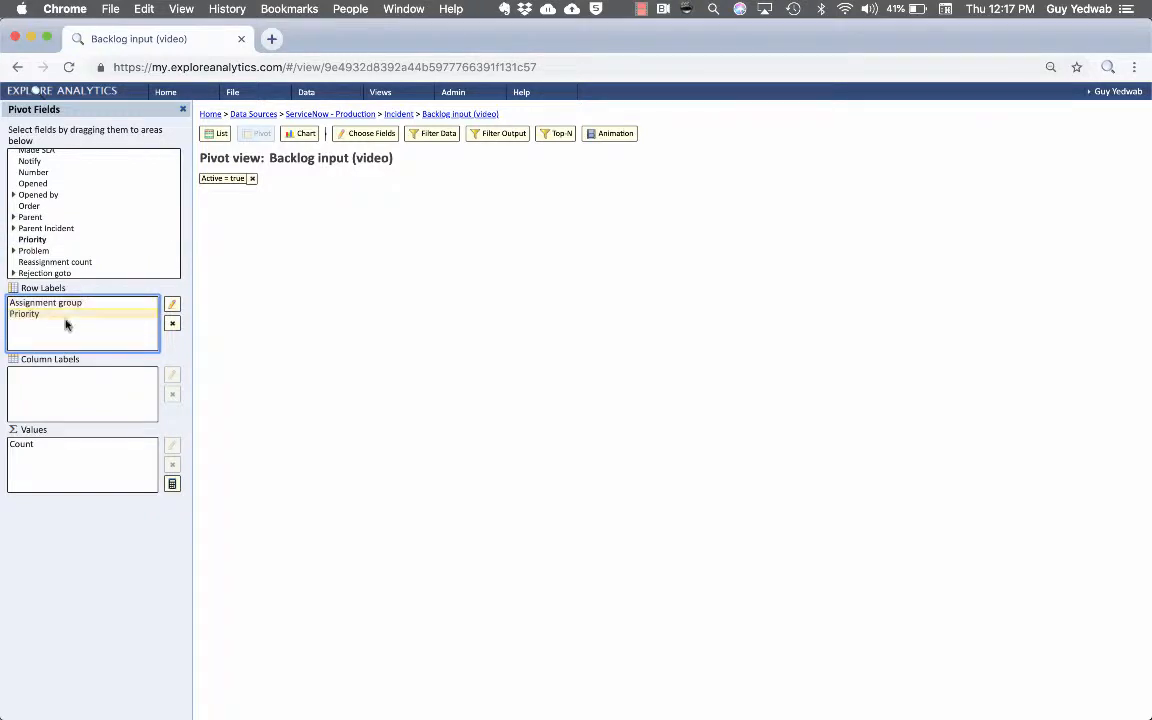
scroll(99, 235, "down", 3)
scroll(99, 235, "down", 3)
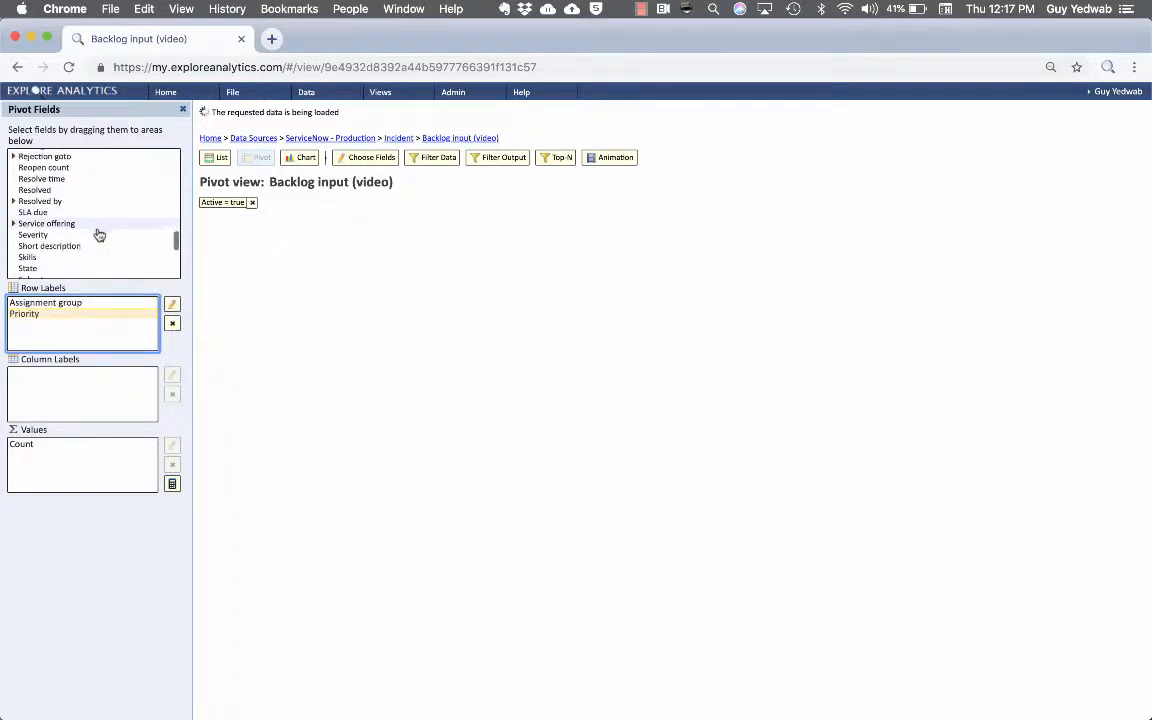
scroll(99, 235, "down", 2)
scroll(99, 235, "down", 1)
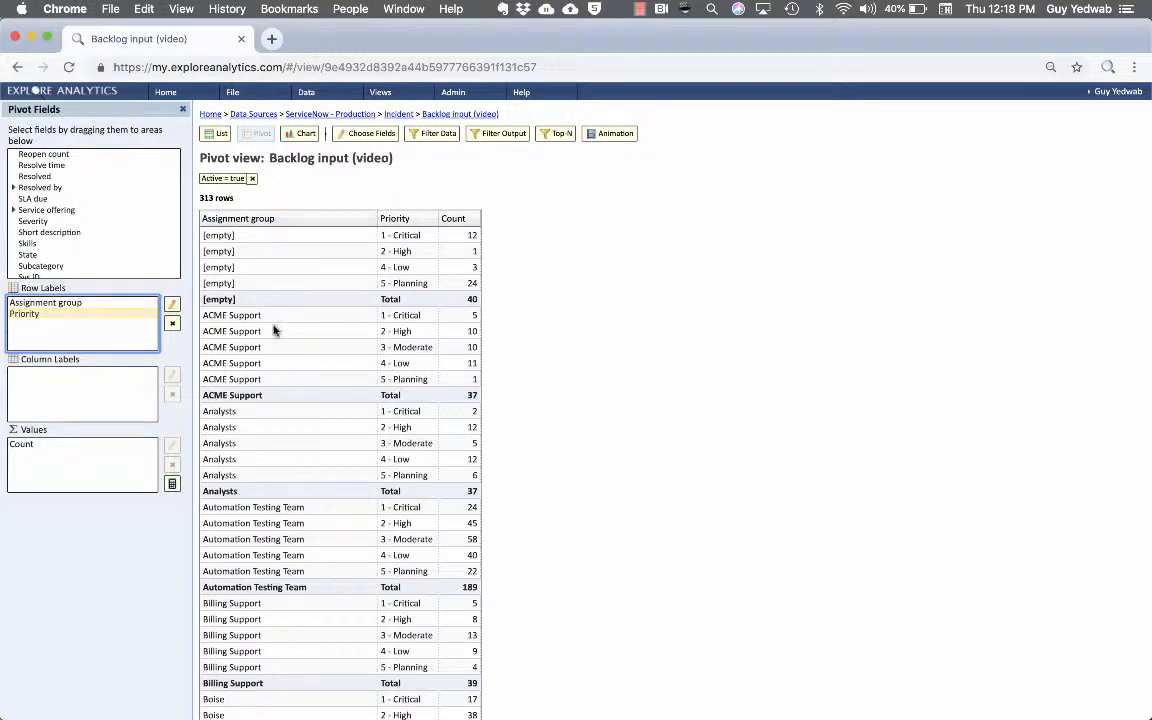
Change the Count value's label to 'Backlog' in Field Settings
double_click(126, 444)
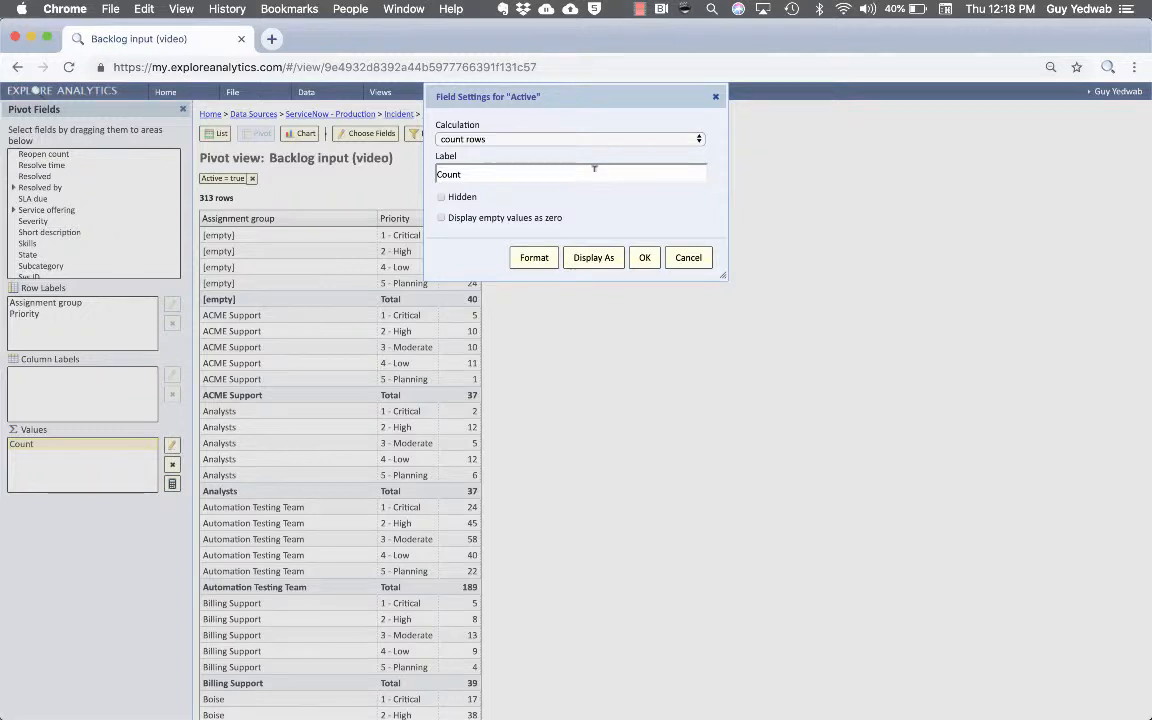
type("Backlog")
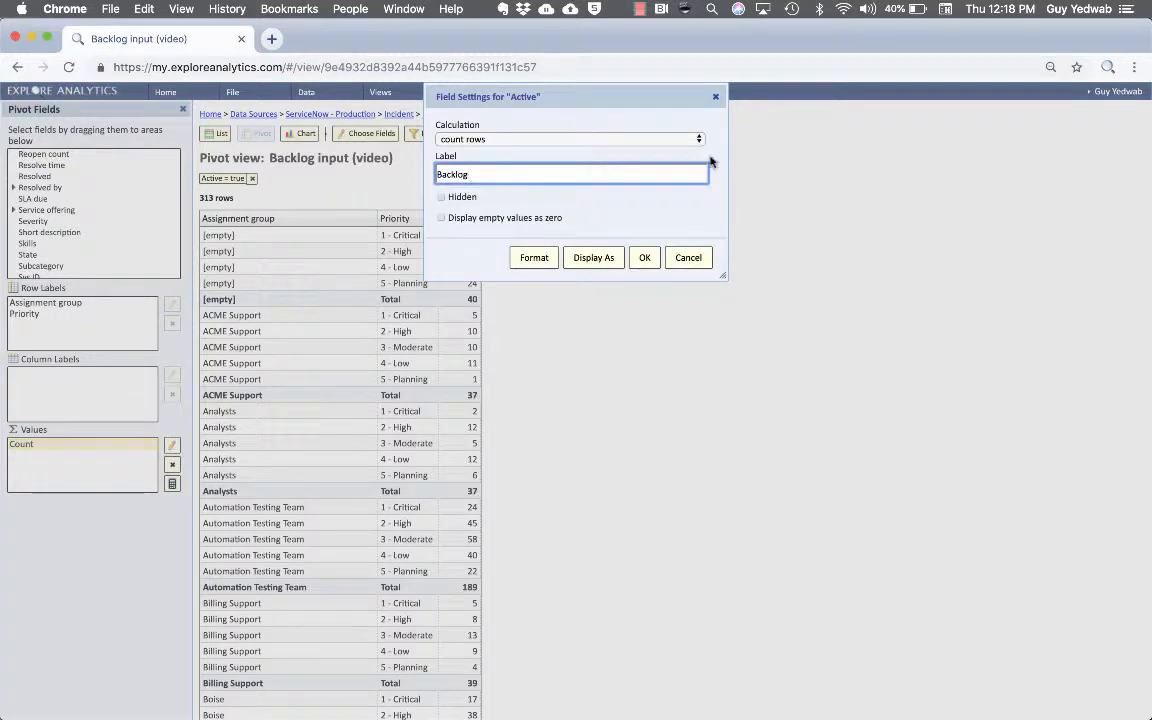
left_click(644, 257)
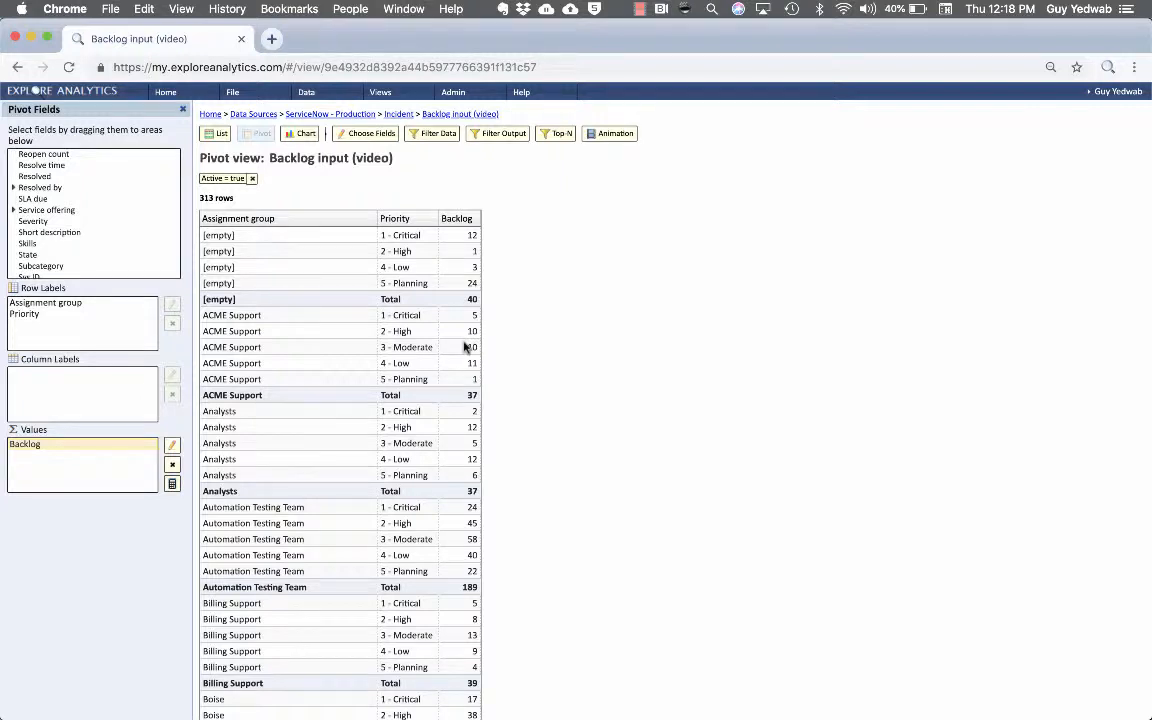
Start Track Trend from the File menu and name the output table 'Backlog Trend Table'
left_click(233, 92)
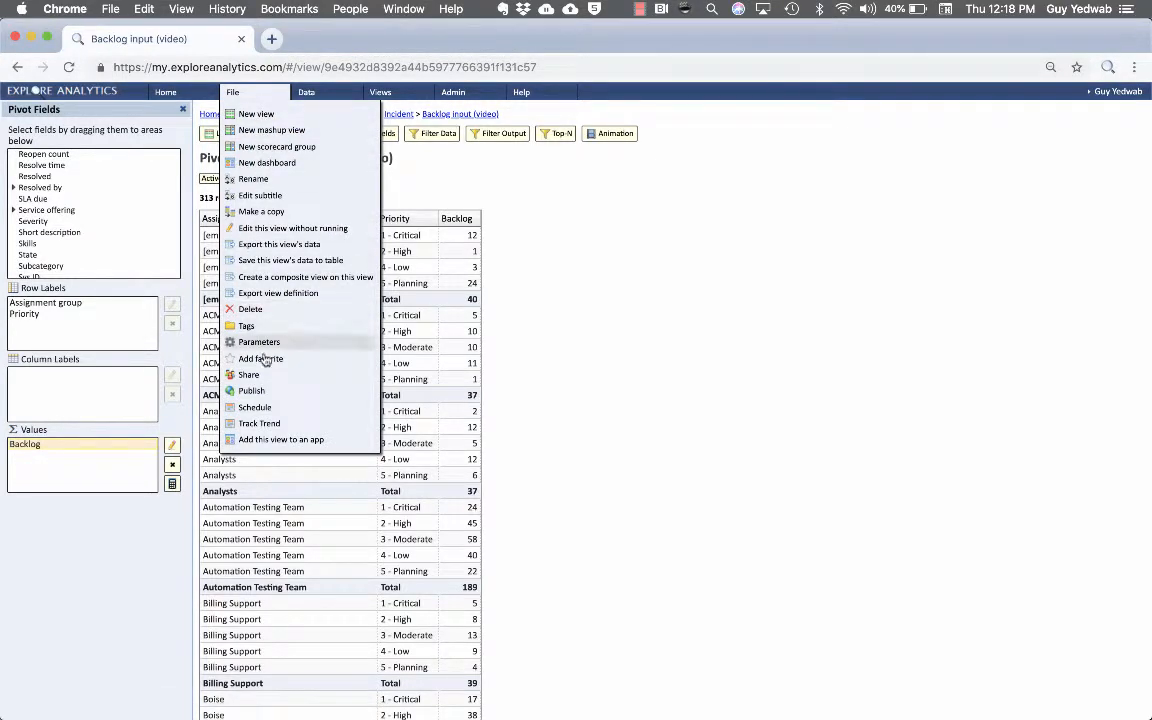
left_click(262, 423)
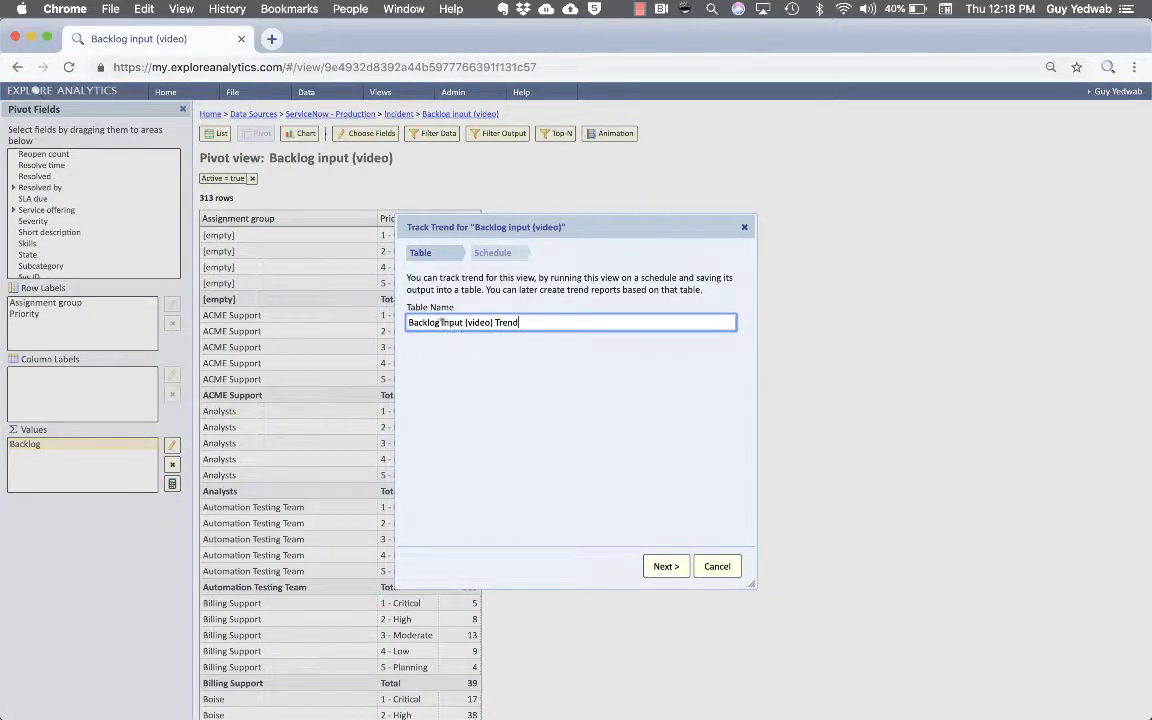
left_click_drag(410, 322, 521, 324)
type("Tre")
type("nd Table,")
left_click(666, 566)
Schedule the trend job to repeat Weekly on Mondays and finish, next run 2019-05-06
left_click(580, 310)
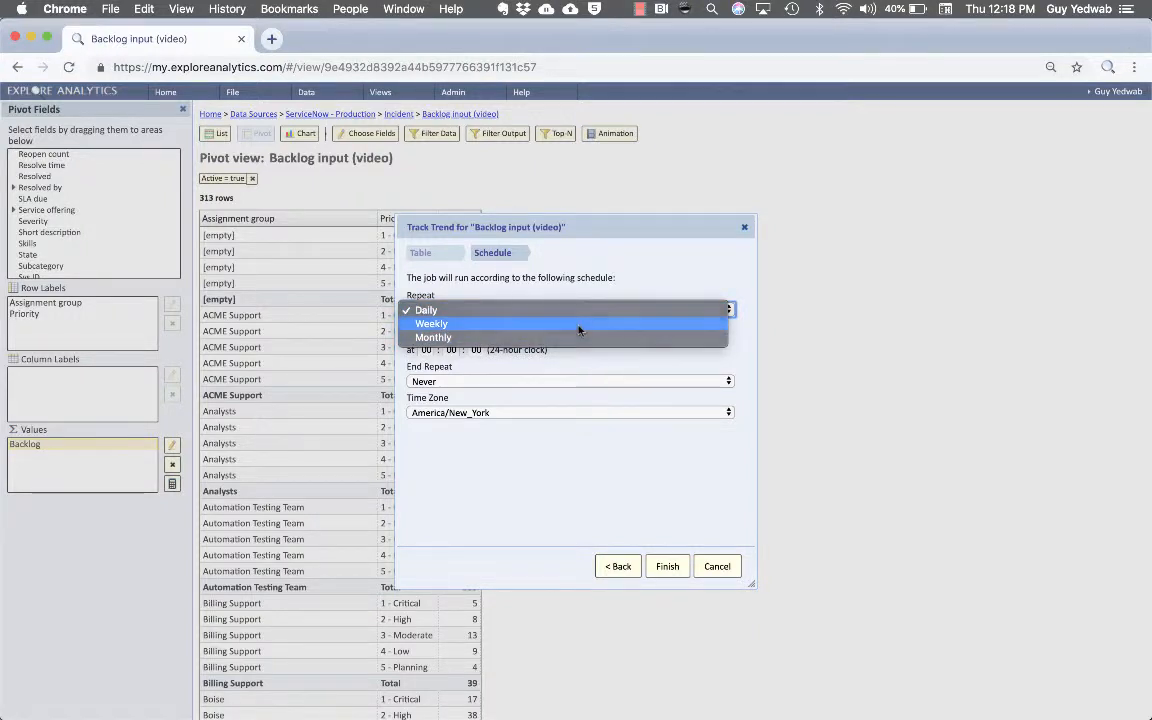
left_click(520, 324)
left_click(480, 348)
left_click(414, 348)
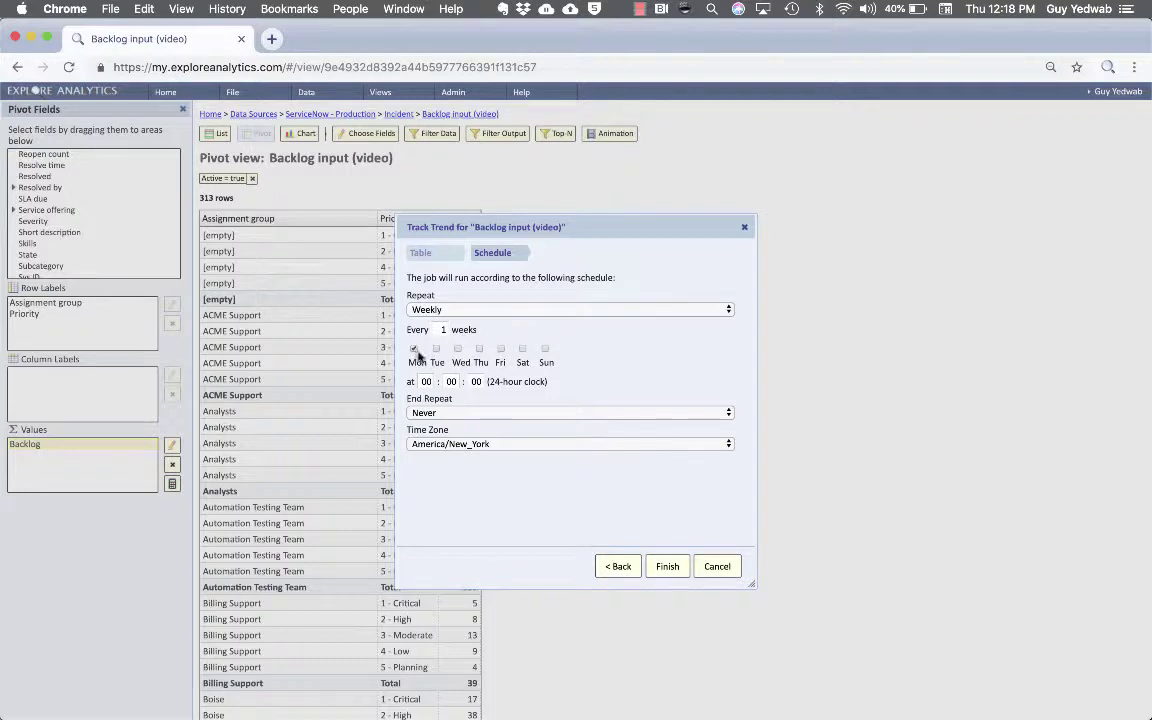
left_click(665, 567)
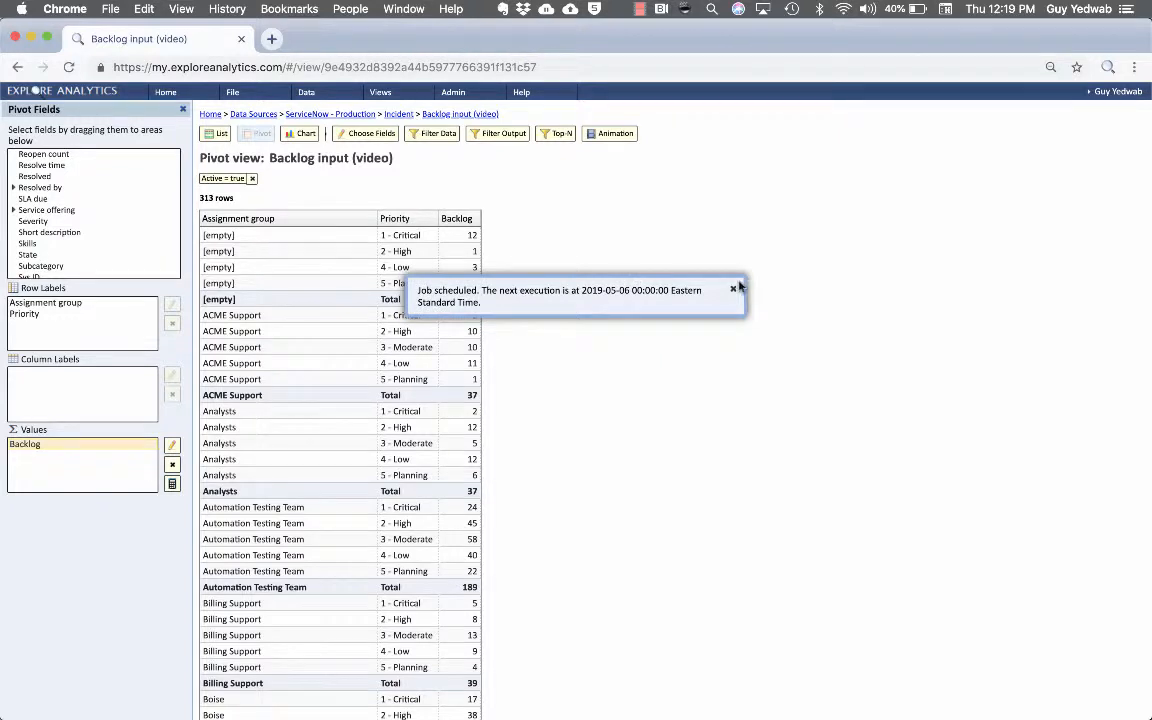
left_click(736, 291)
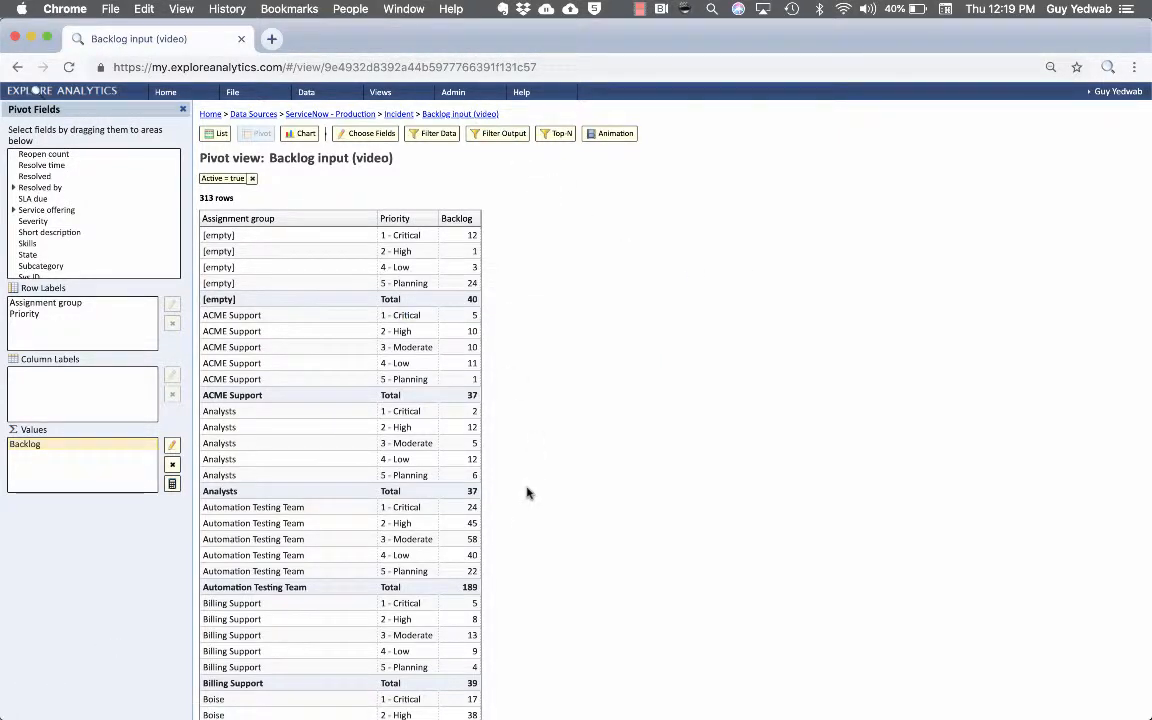
Show the Track Trend Jobs list from the Admin menu, with the new Backlog job listed
left_click(454, 92)
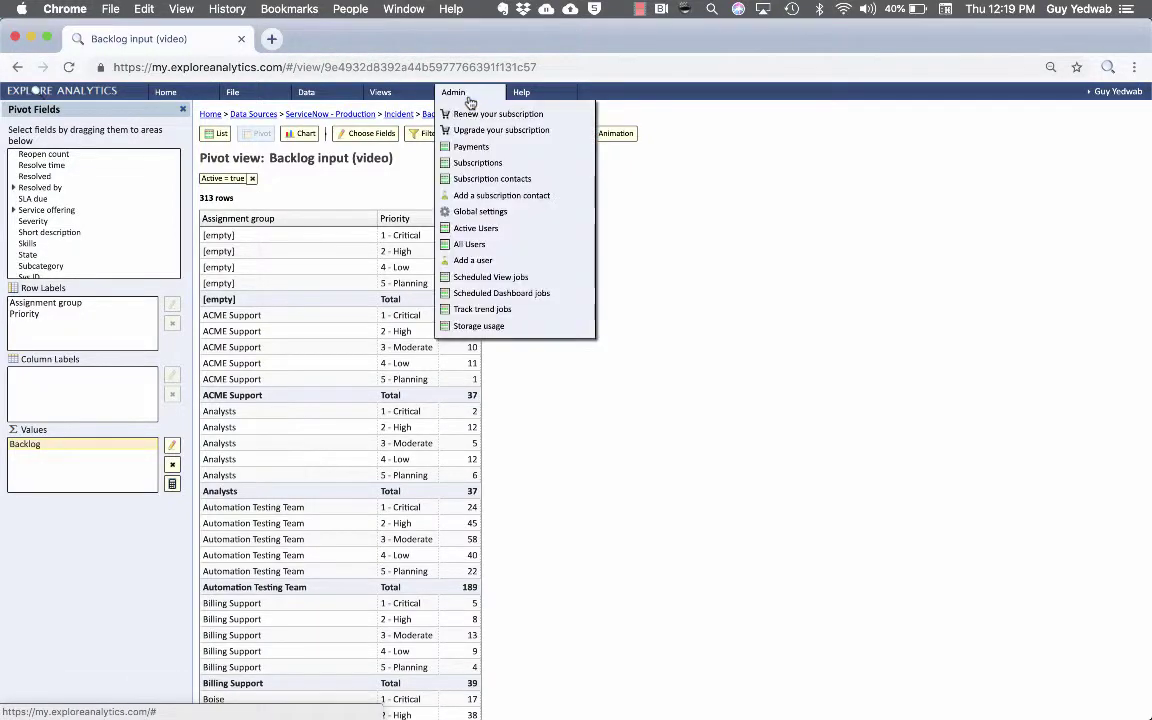
left_click(498, 310)
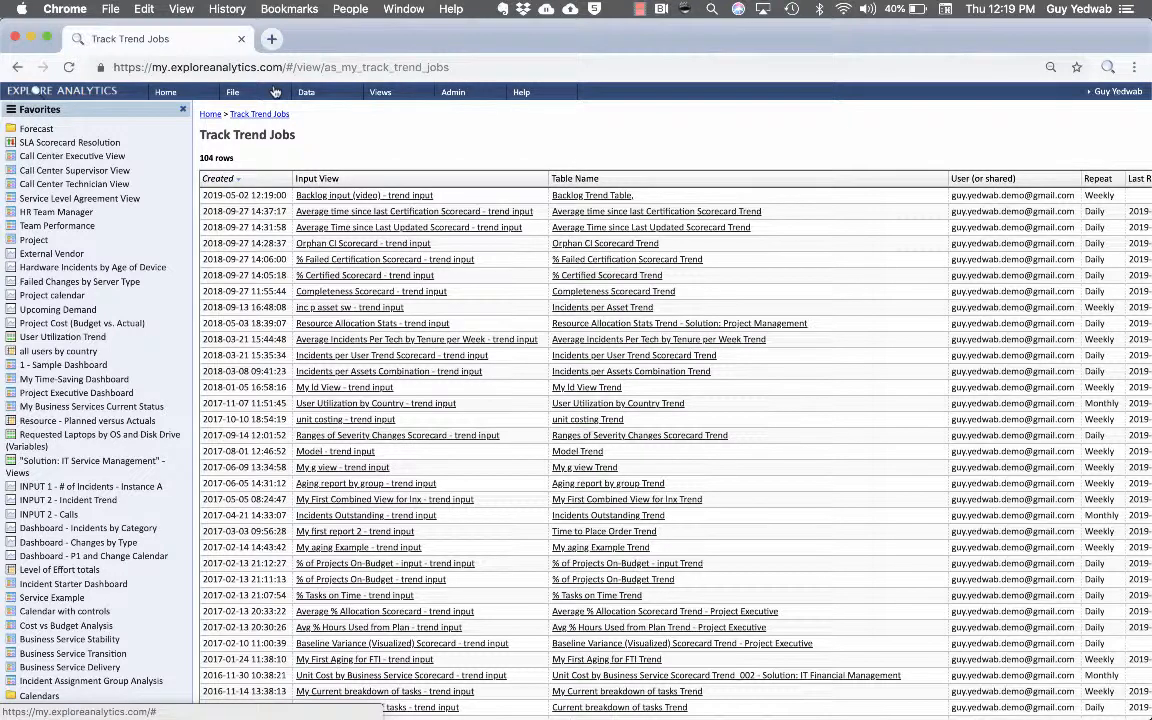
Begin a new view on the Explore data source's Backlog Trend Table
left_click(265, 92)
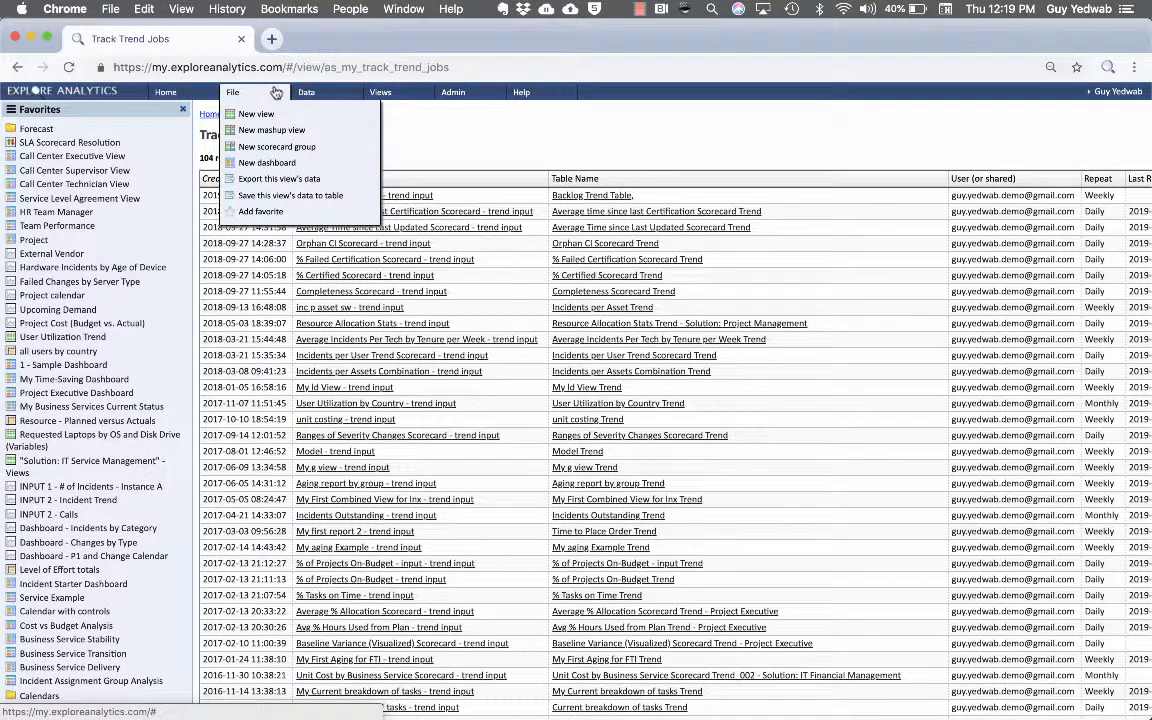
left_click(256, 113)
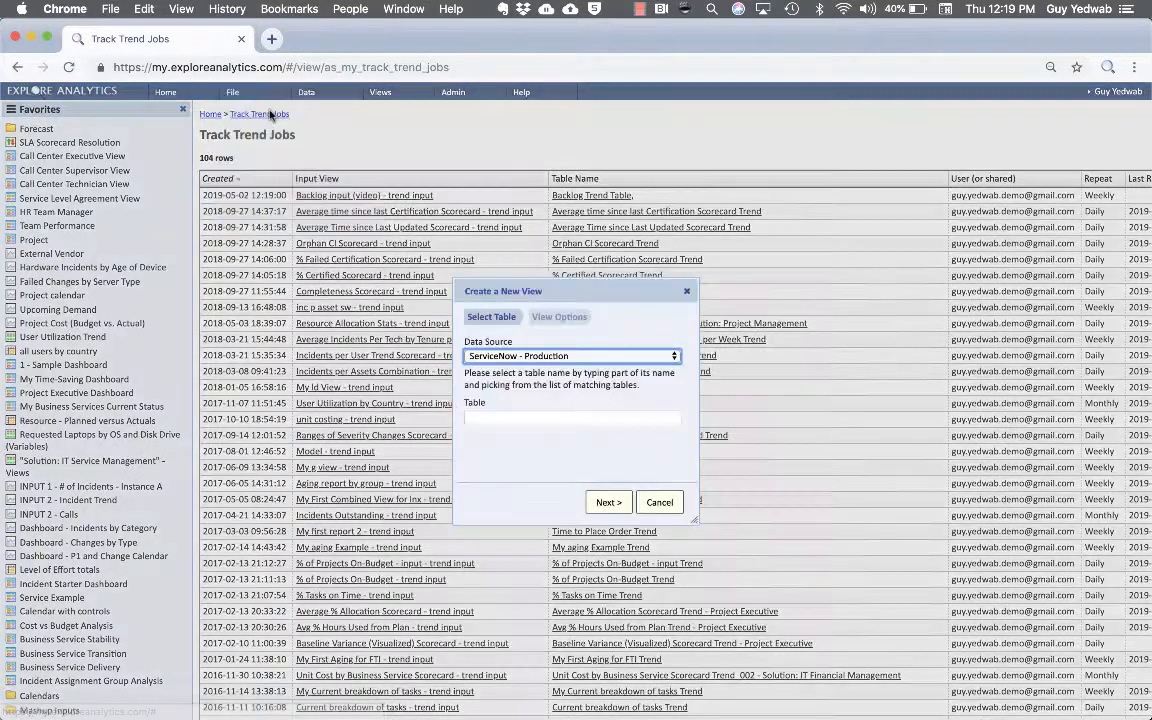
left_click(494, 358)
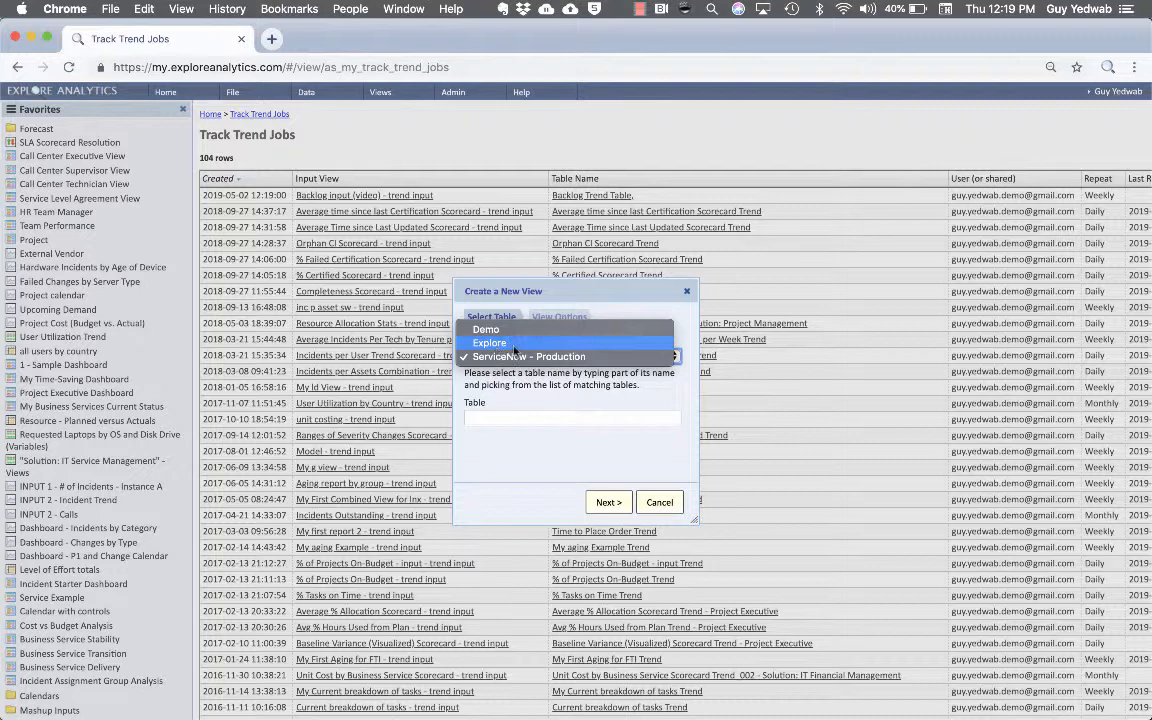
left_click(490, 343)
left_click(518, 417)
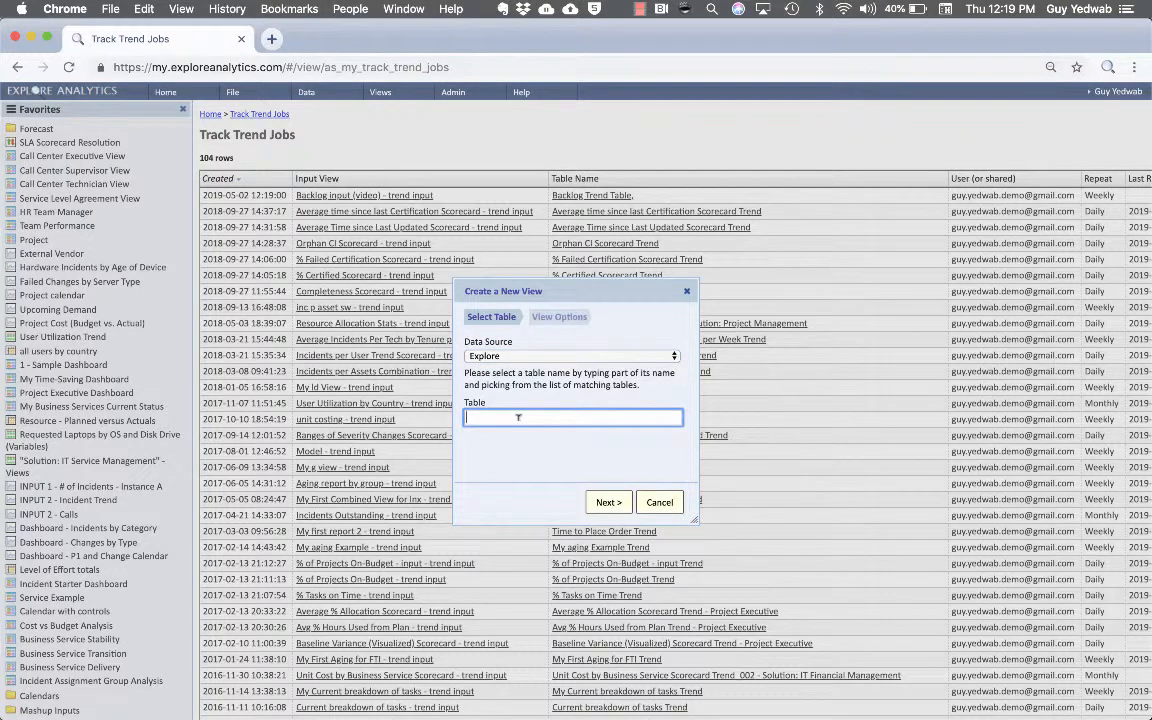
type("b")
type("og trend tabl")
left_click(509, 436)
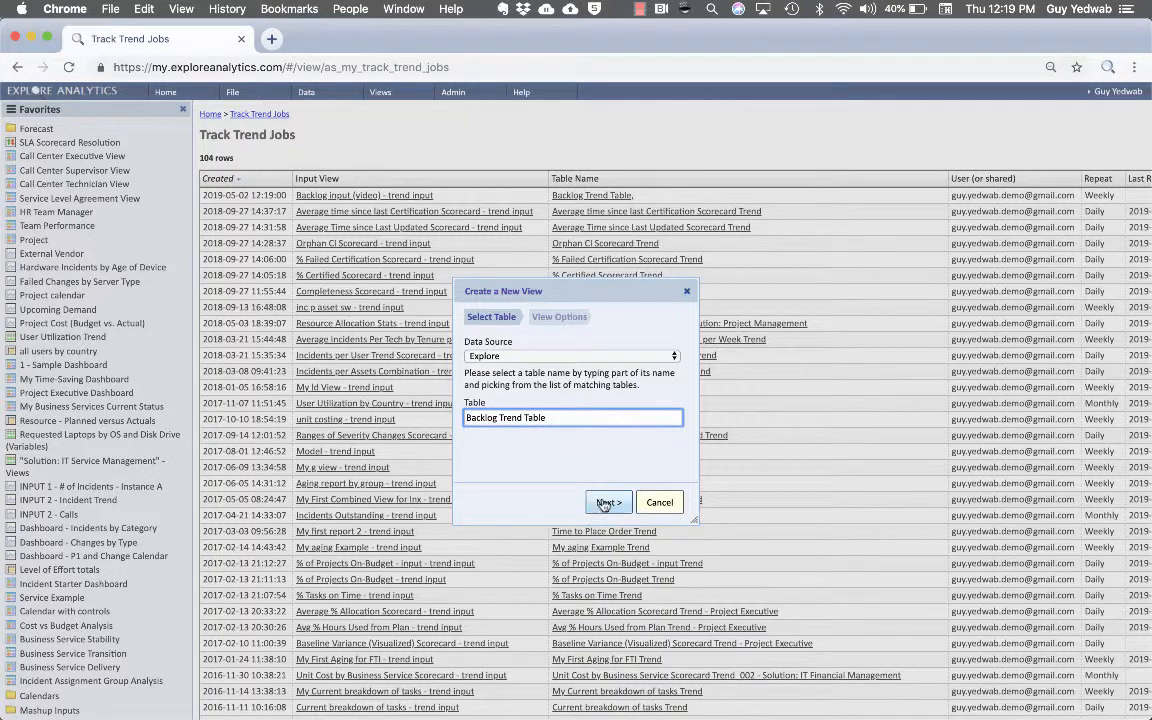
left_click(609, 502)
Make it a Chart view named 'Trend of Backlog (video)' and finish creating it
left_click(482, 418)
left_click(592, 357)
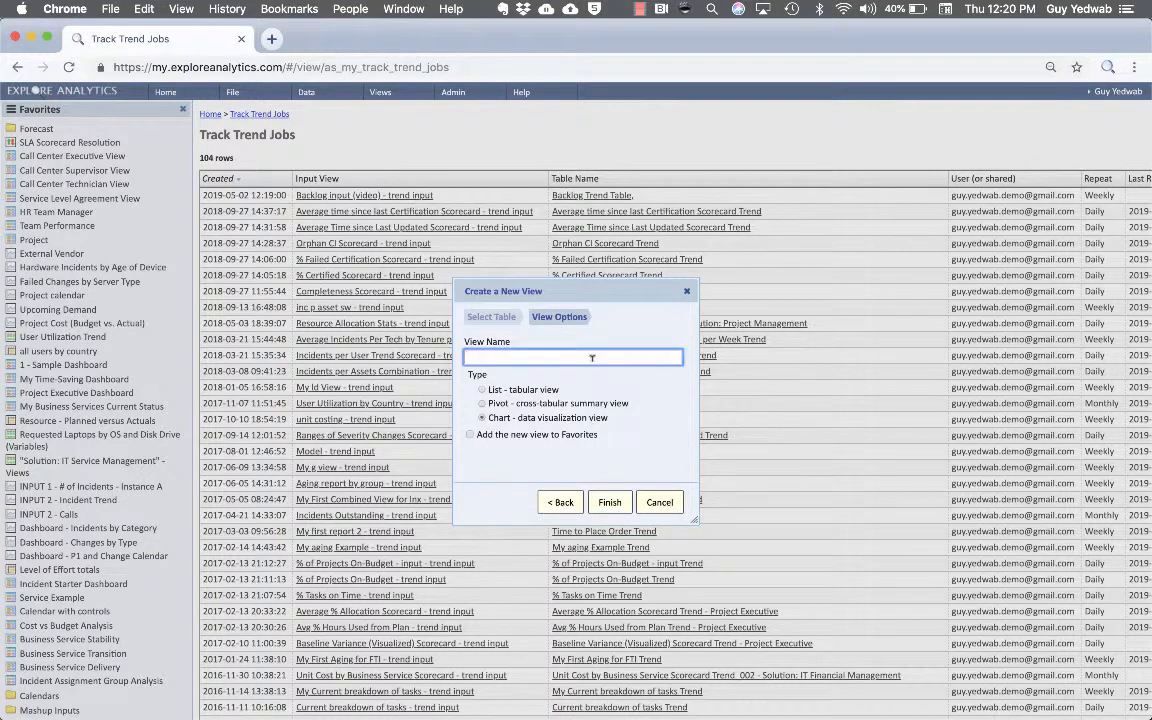
type("Trend of Backlog (vide")
type("o)")
key("Return")
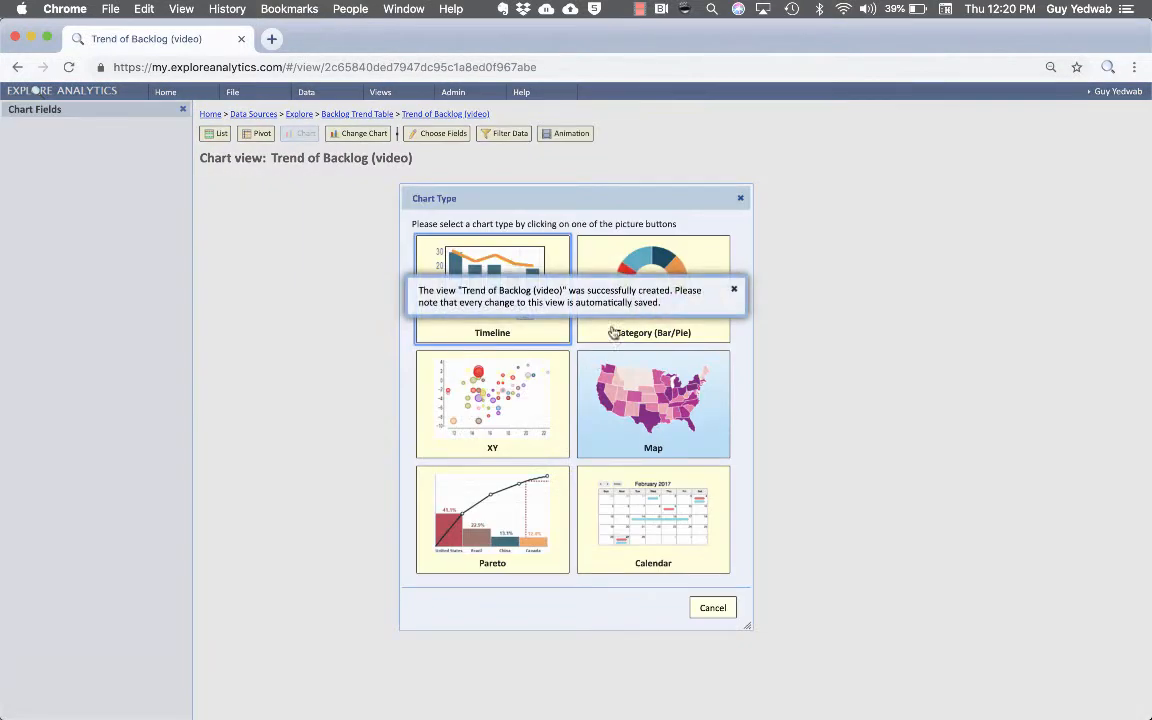
Choose a Timeline chart grouped by Week (Monday)
left_click(553, 332)
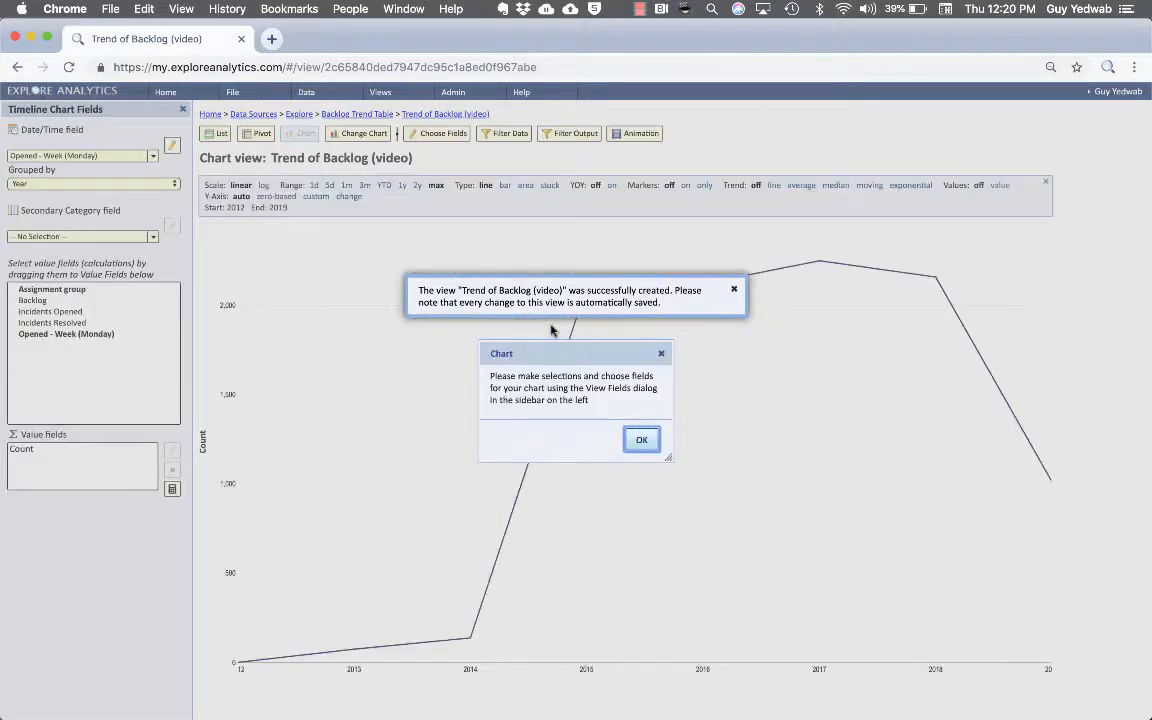
left_click(643, 443)
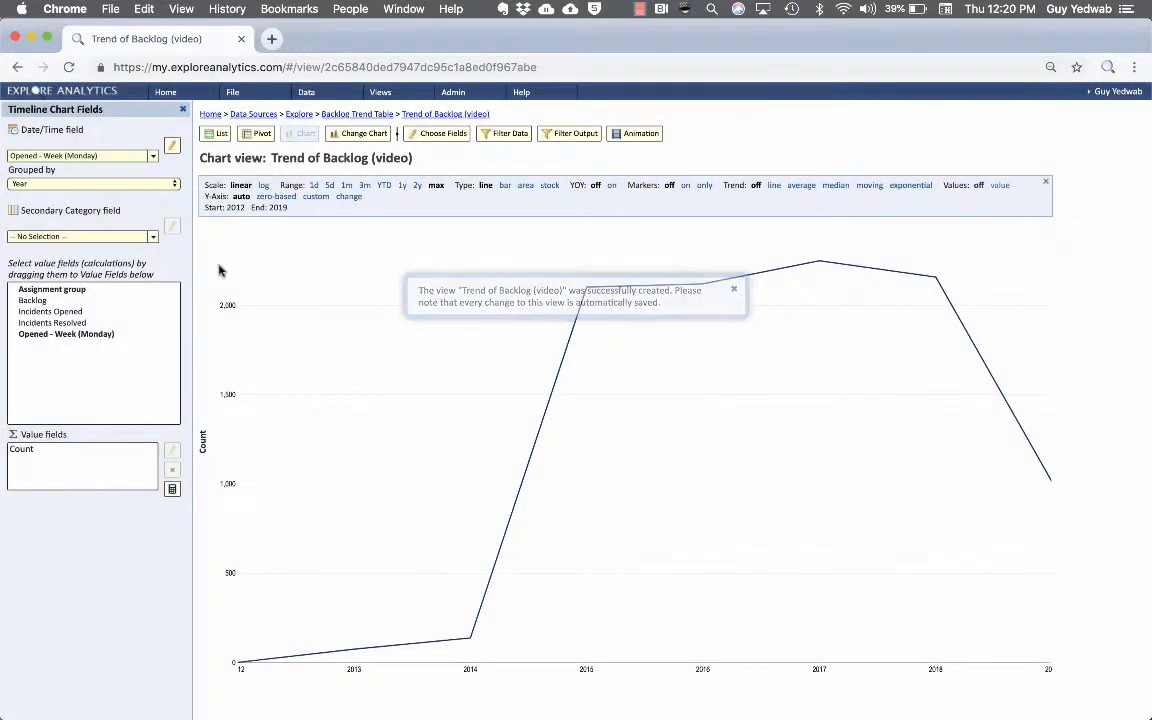
left_click(92, 184)
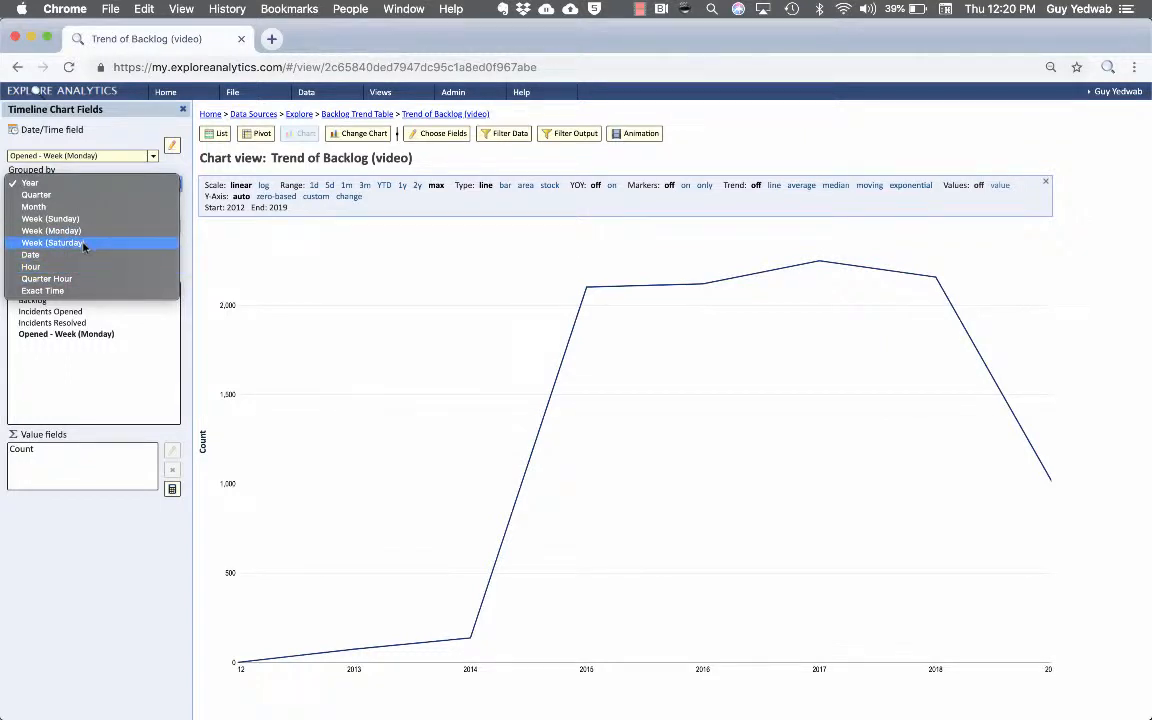
left_click(52, 231)
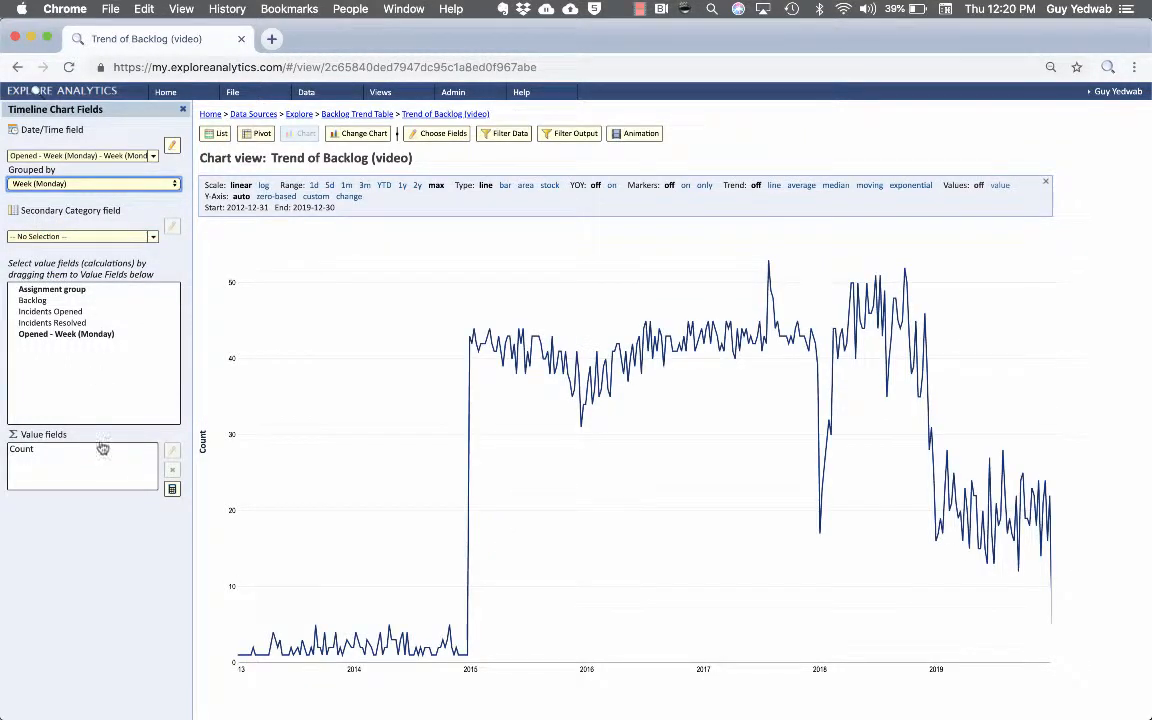
Replace the Count value with summed Backlog and trim its label to just 'Backlog'
left_click(60, 449)
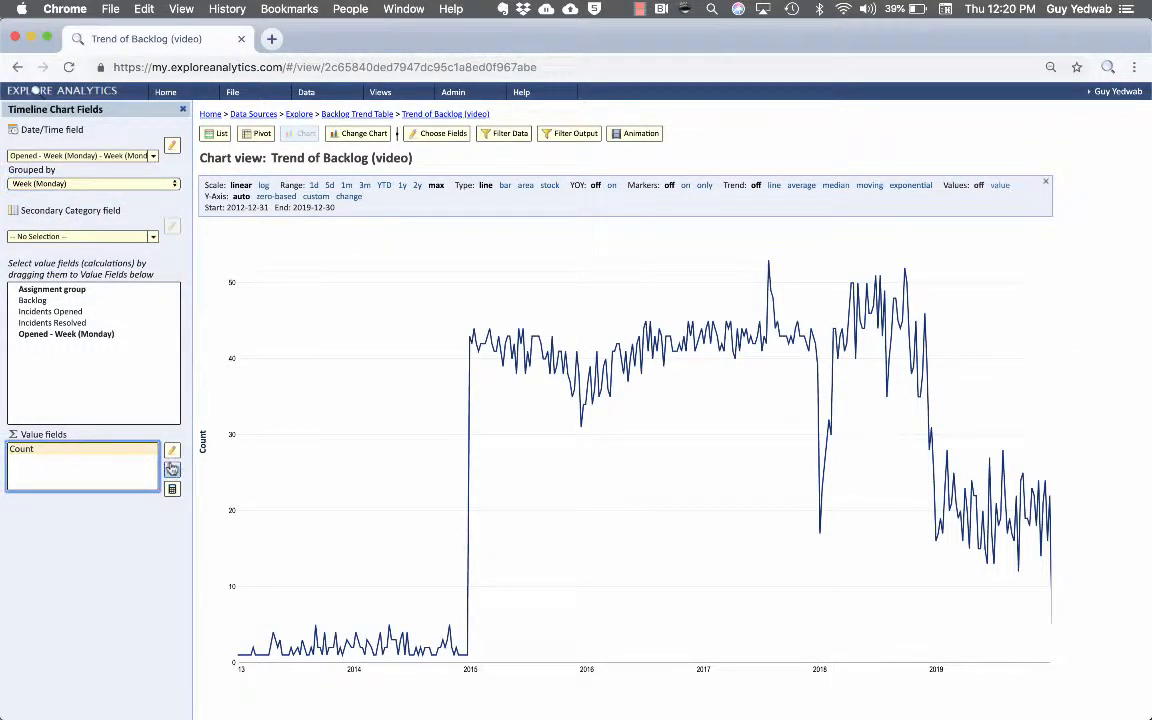
left_click(172, 469)
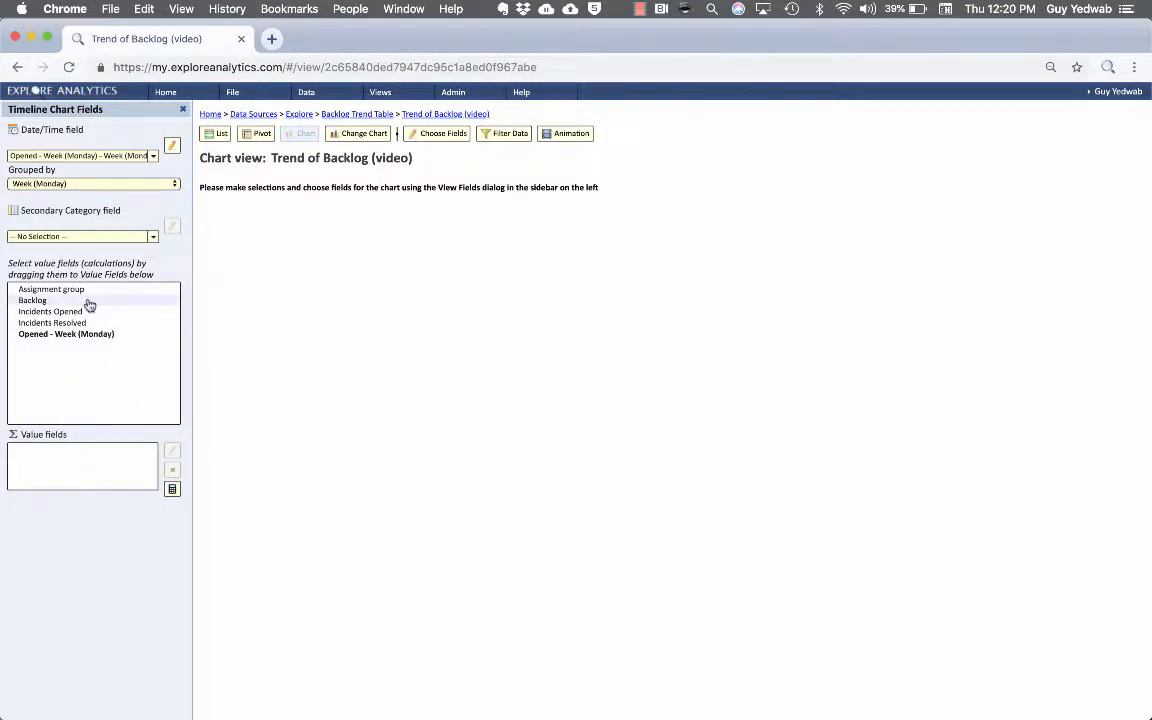
left_click_drag(33, 300, 55, 455)
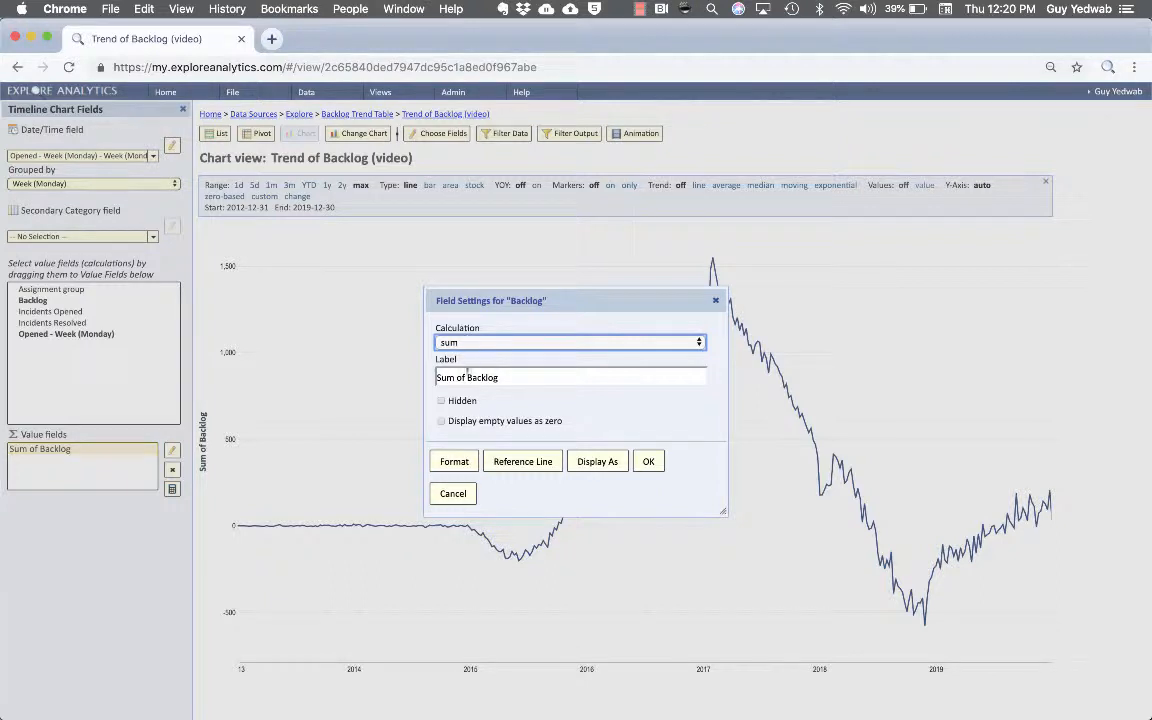
left_click_drag(466, 377, 415, 382)
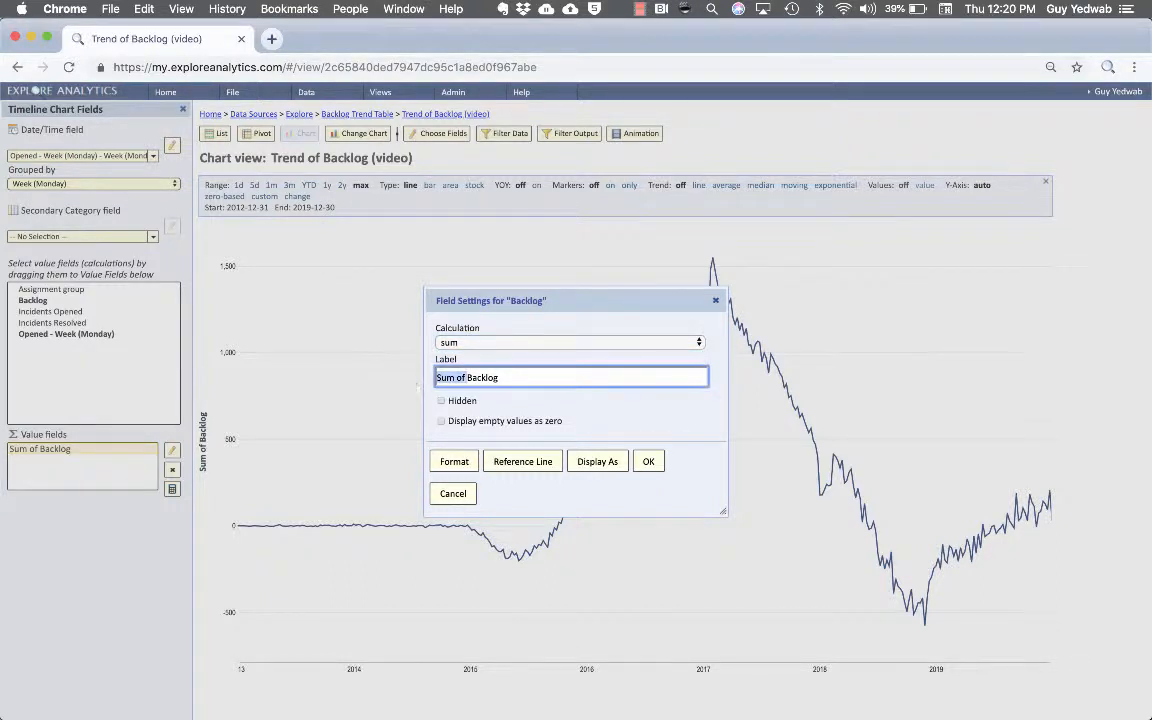
key("BackSpace")
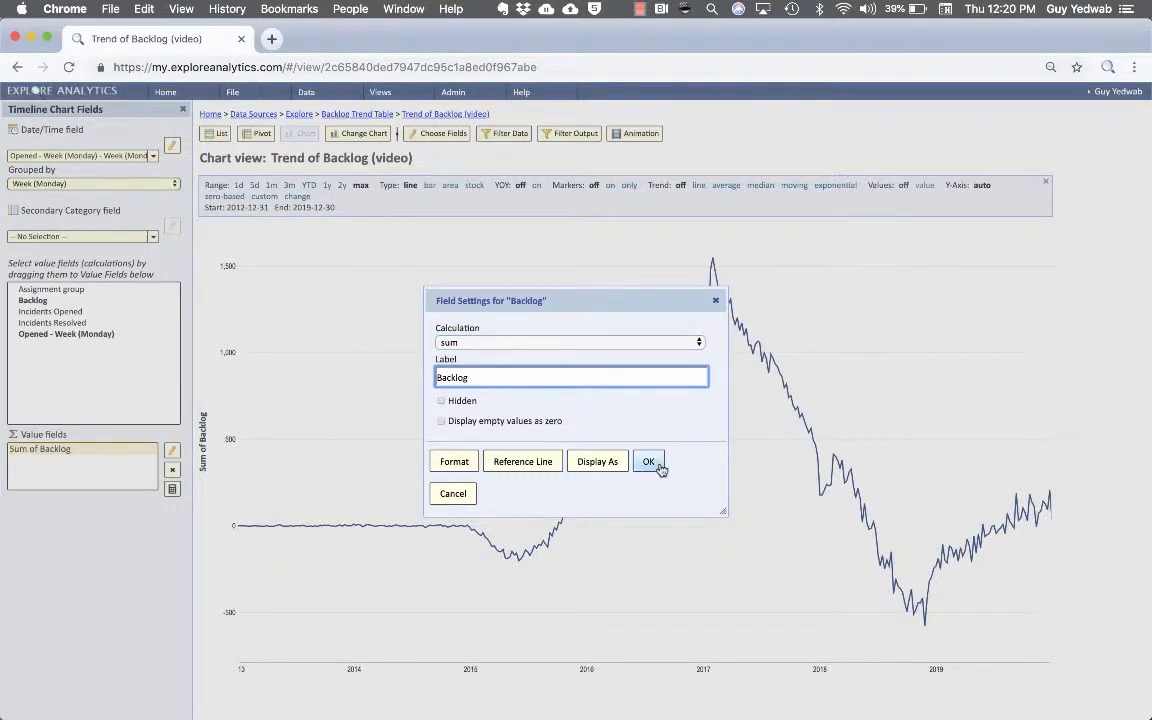
Confirm the Backlog label and set Assignment group as the chart's page-level field
left_click(648, 461)
left_click(636, 134)
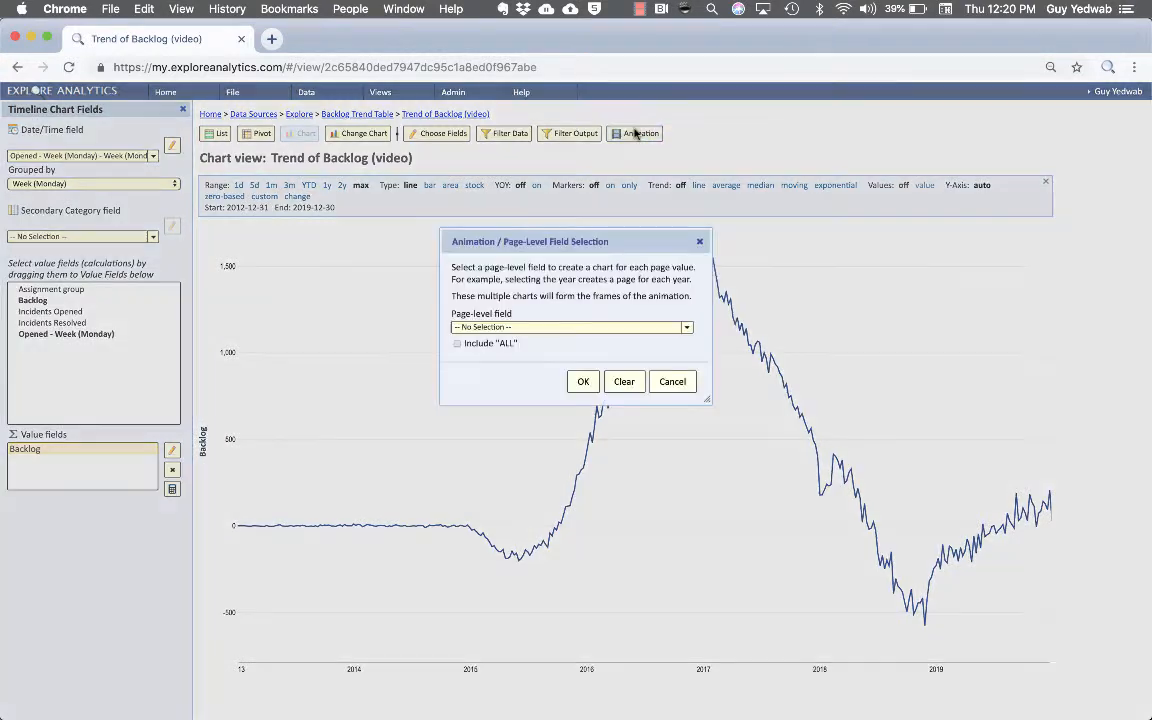
left_click(570, 327)
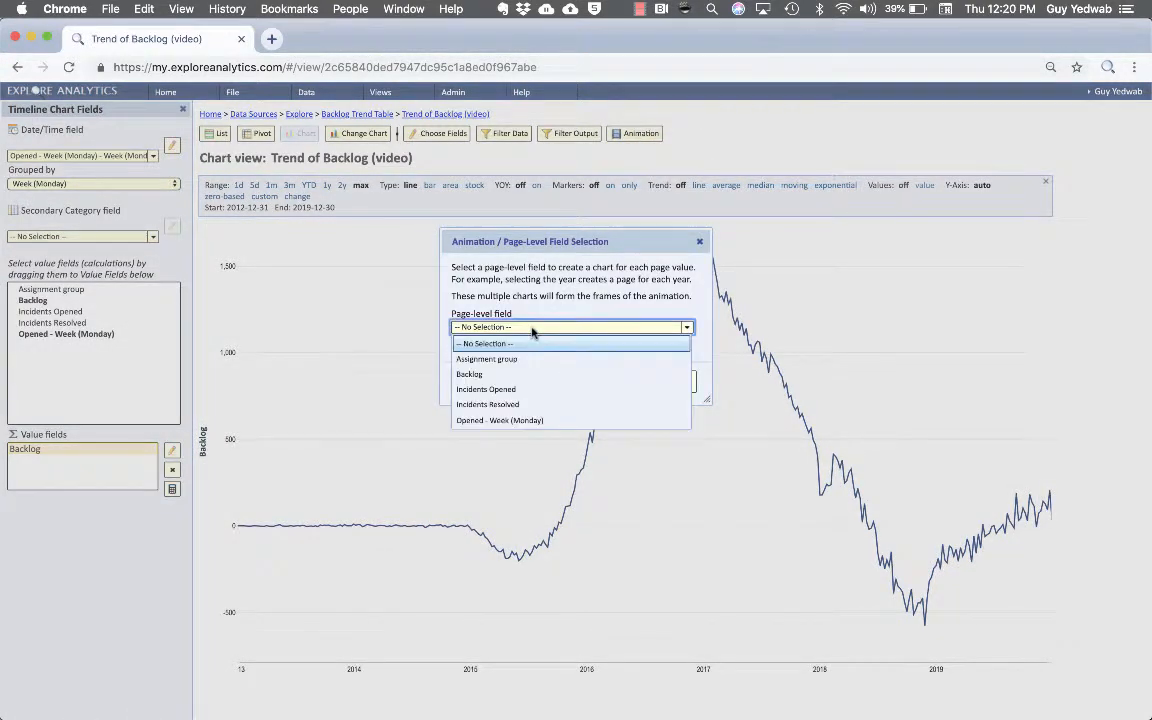
left_click(520, 340)
left_click(580, 459)
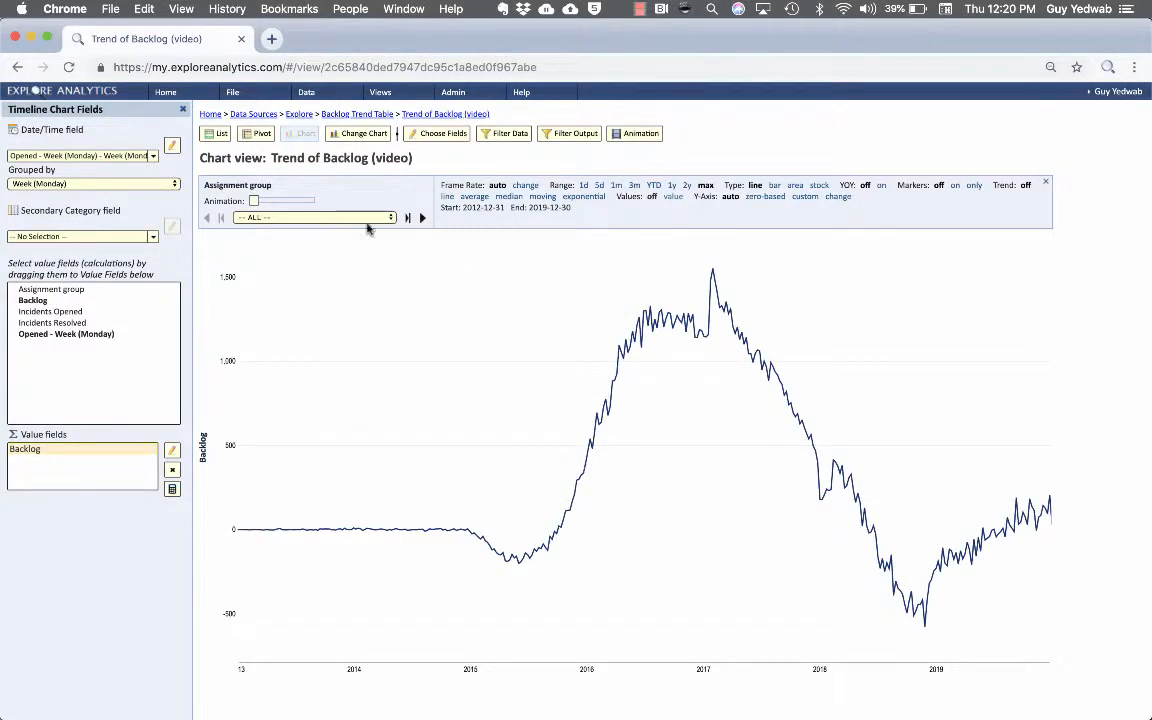
Test the Analysts group filter, return to ALL groups and collapse the settings panel
left_click(330, 216)
left_click(367, 250)
left_click(330, 216)
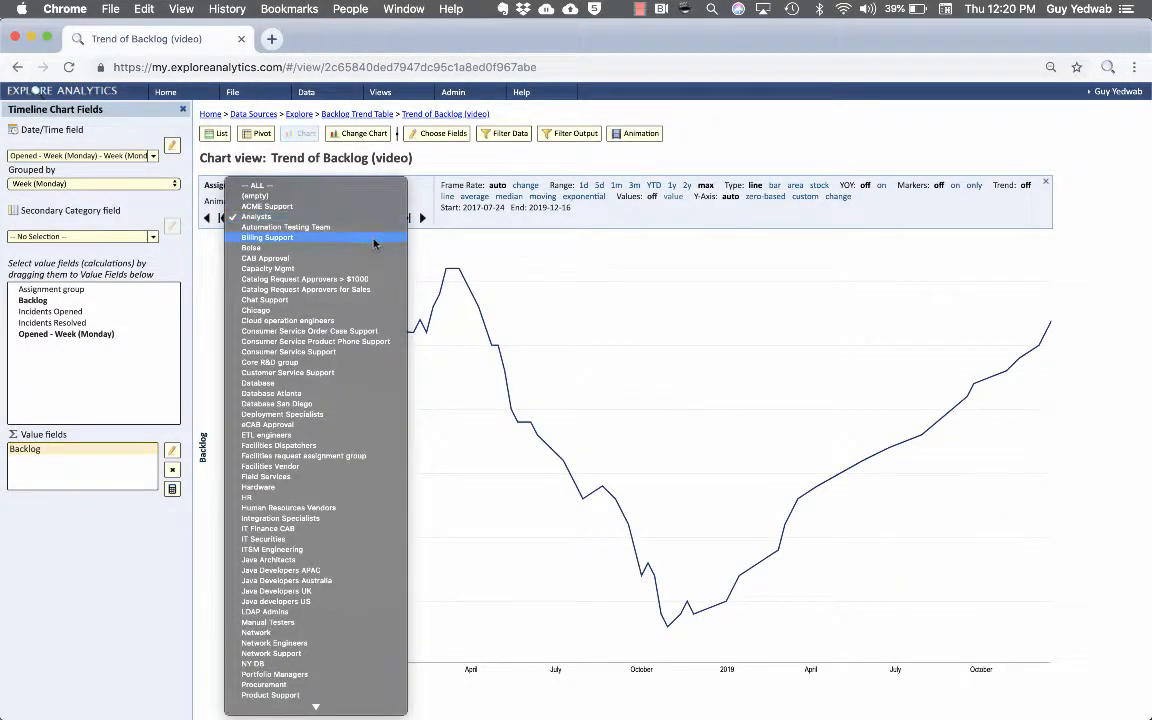
left_click(300, 185)
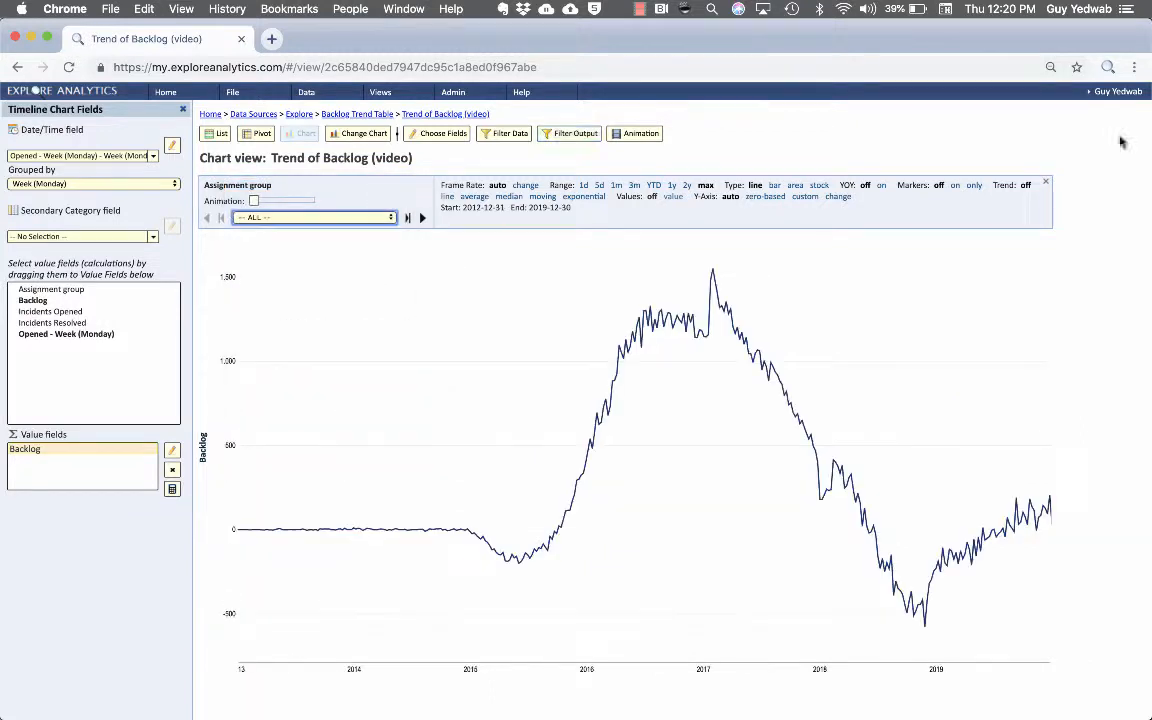
left_click(1048, 184)
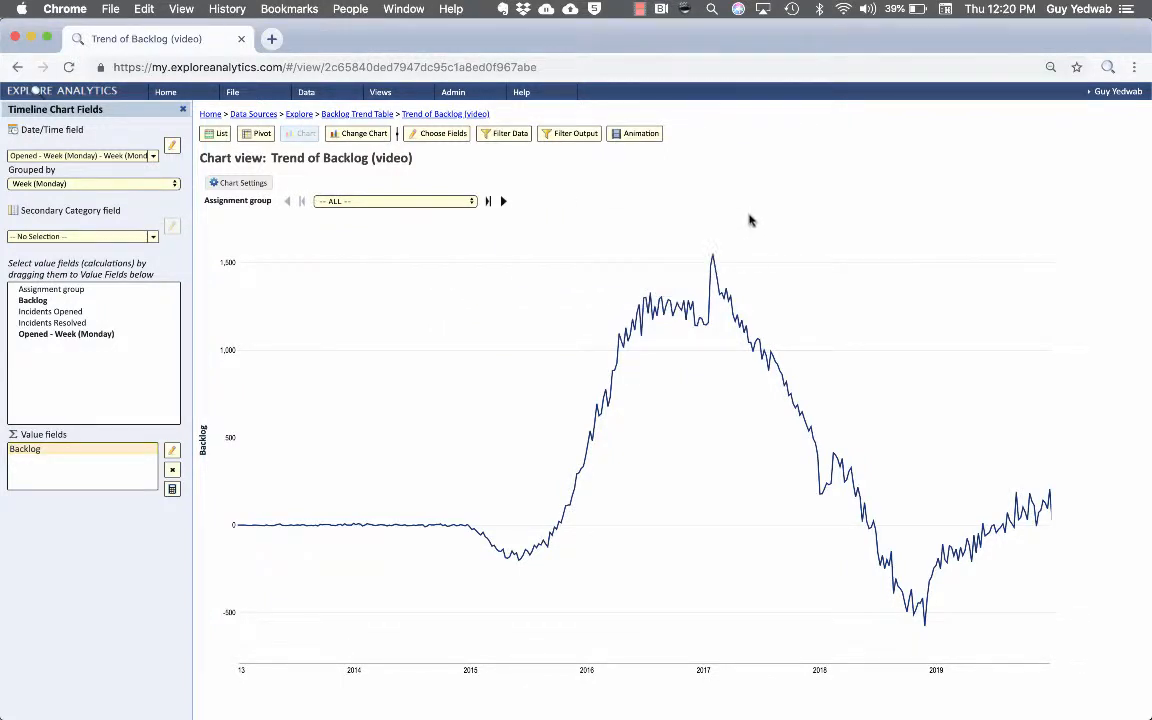
Open the My Incidents Opened, Resolved and Backlog mashup view from favourites
left_click(380, 92)
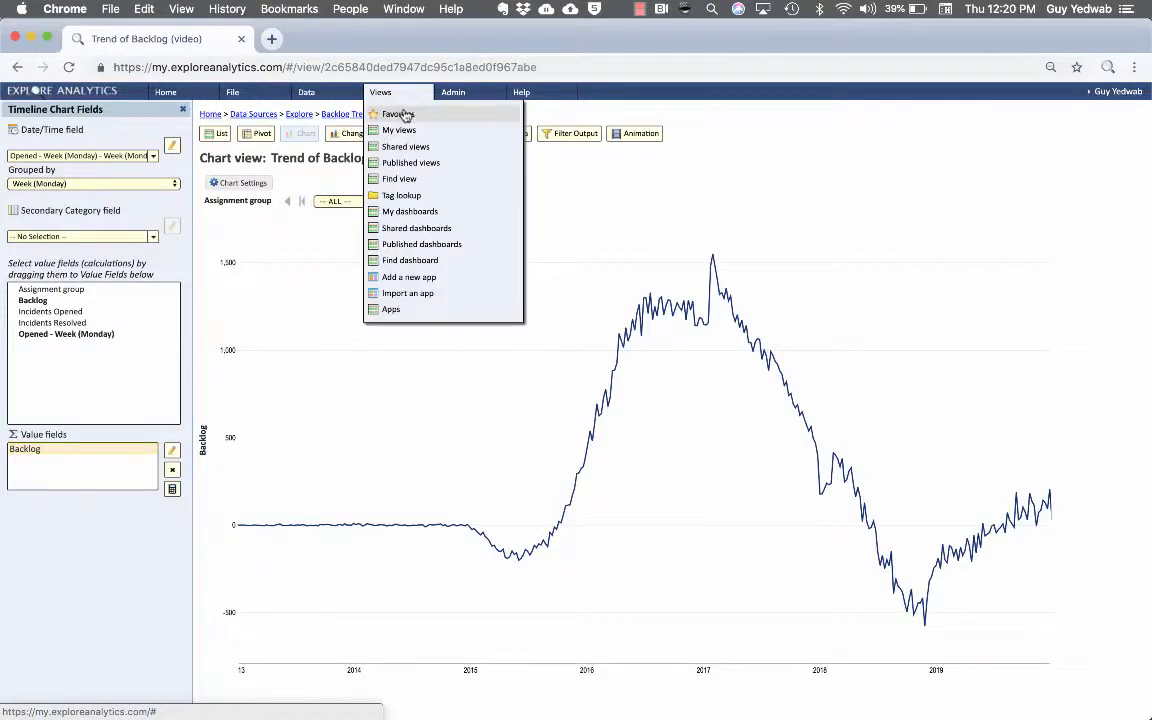
left_click(390, 112)
scroll(100, 300, "down", 10)
scroll(100, 400, "down", 5)
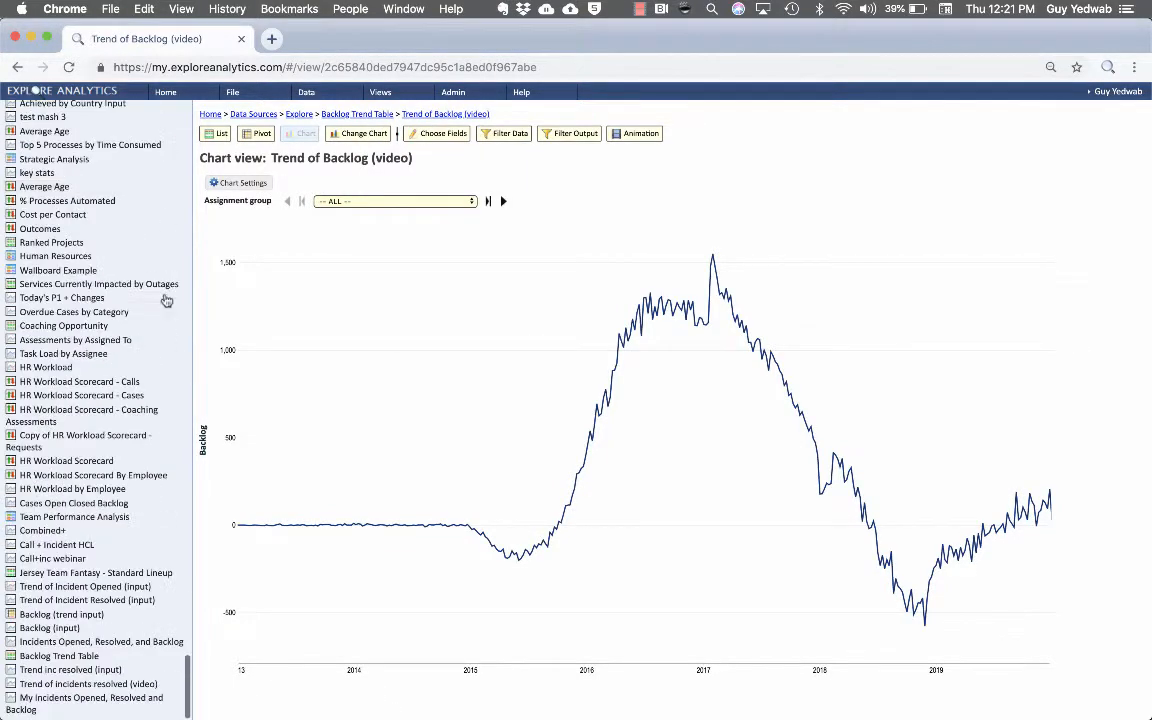
left_click(90, 698)
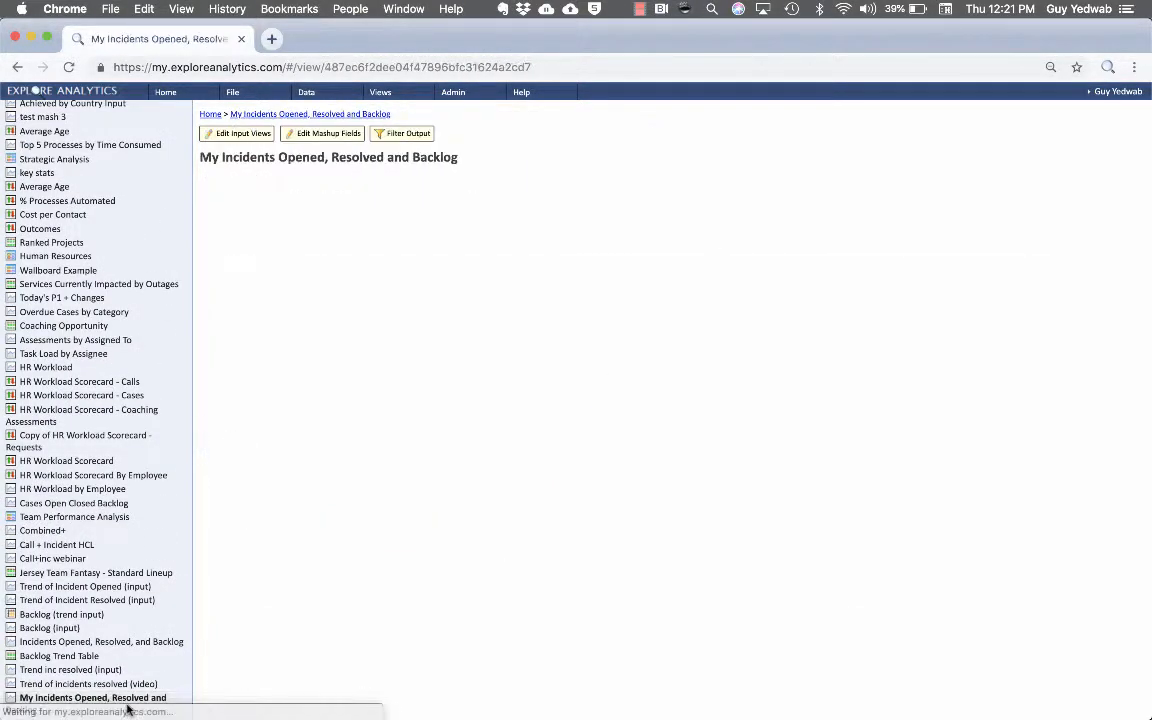
scroll(130, 600, "up", 5)
scroll(131, 589, "up", 10)
scroll(131, 589, "up", 5)
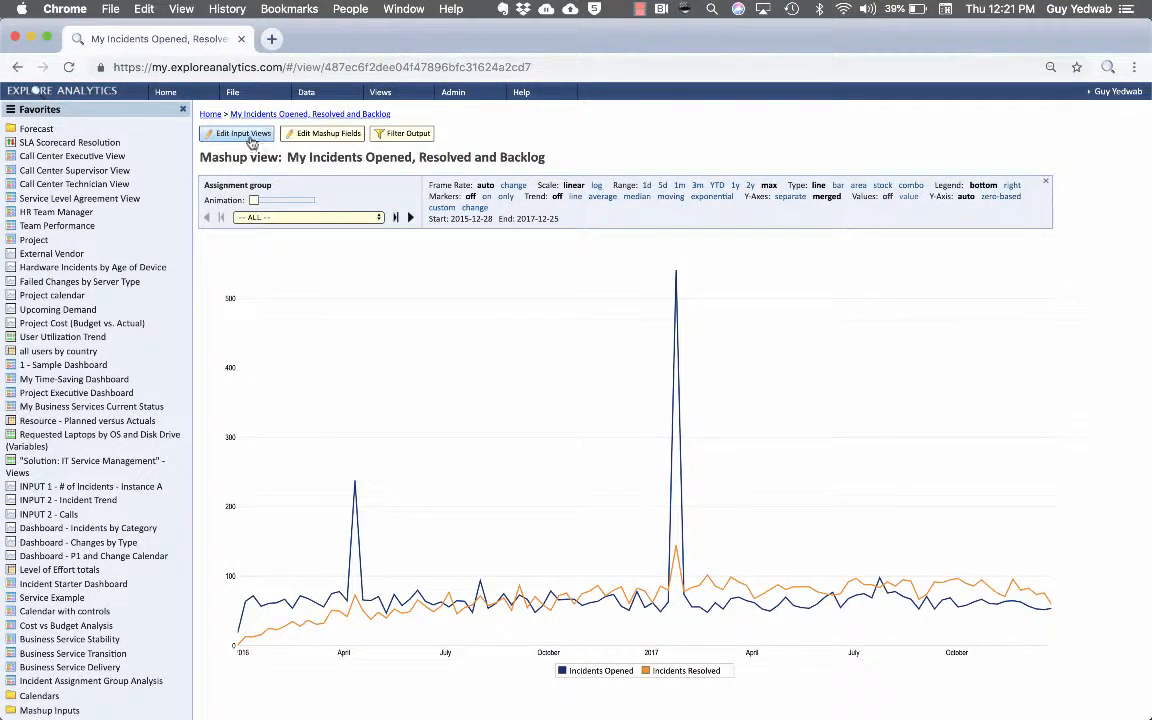
Add 'Trend of Backlog (video)' as a third input view to the mashup
left_click(243, 133)
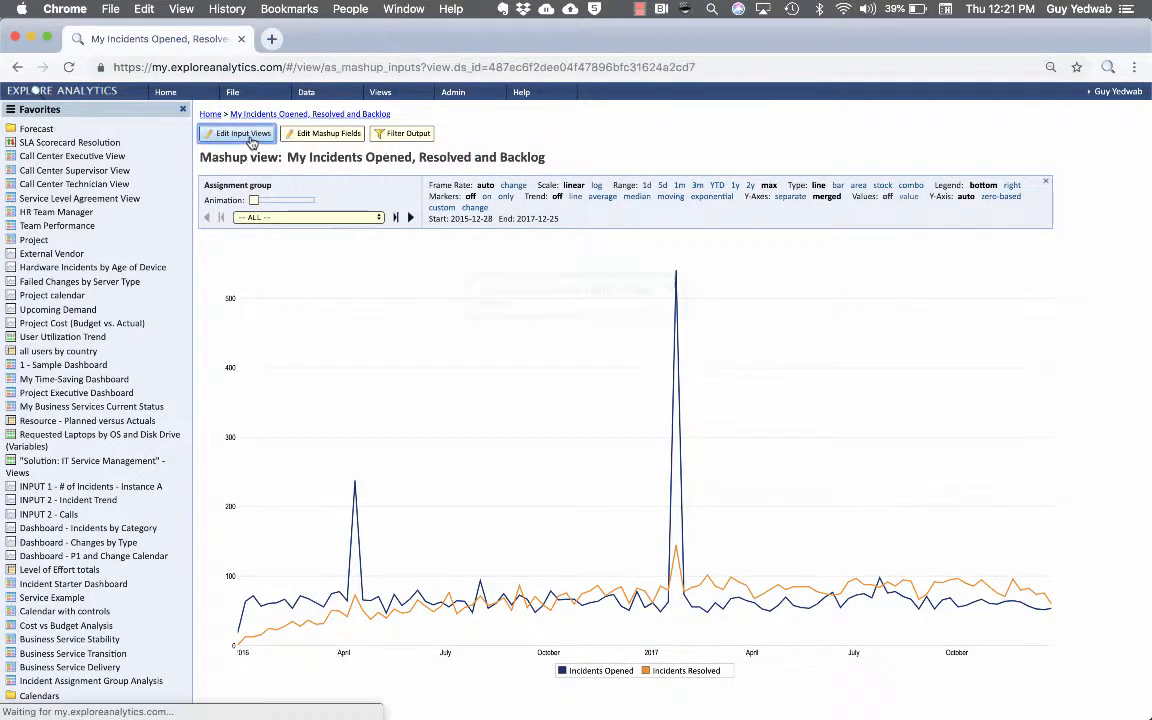
left_click(240, 133)
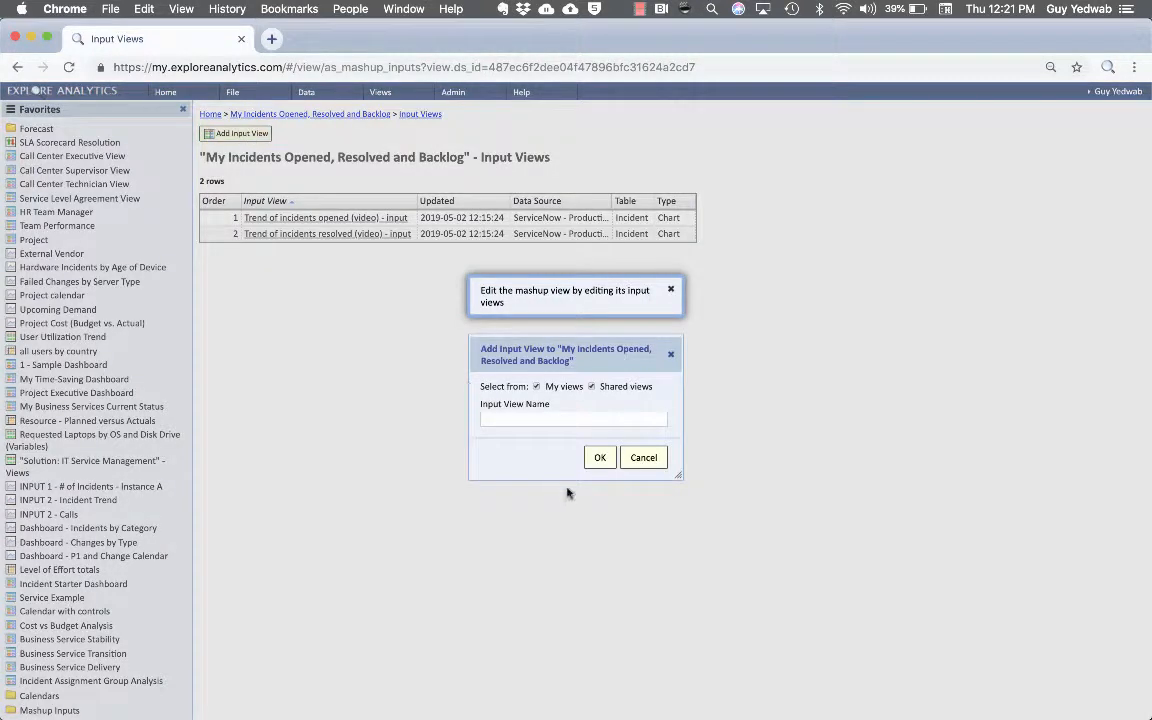
type("video")
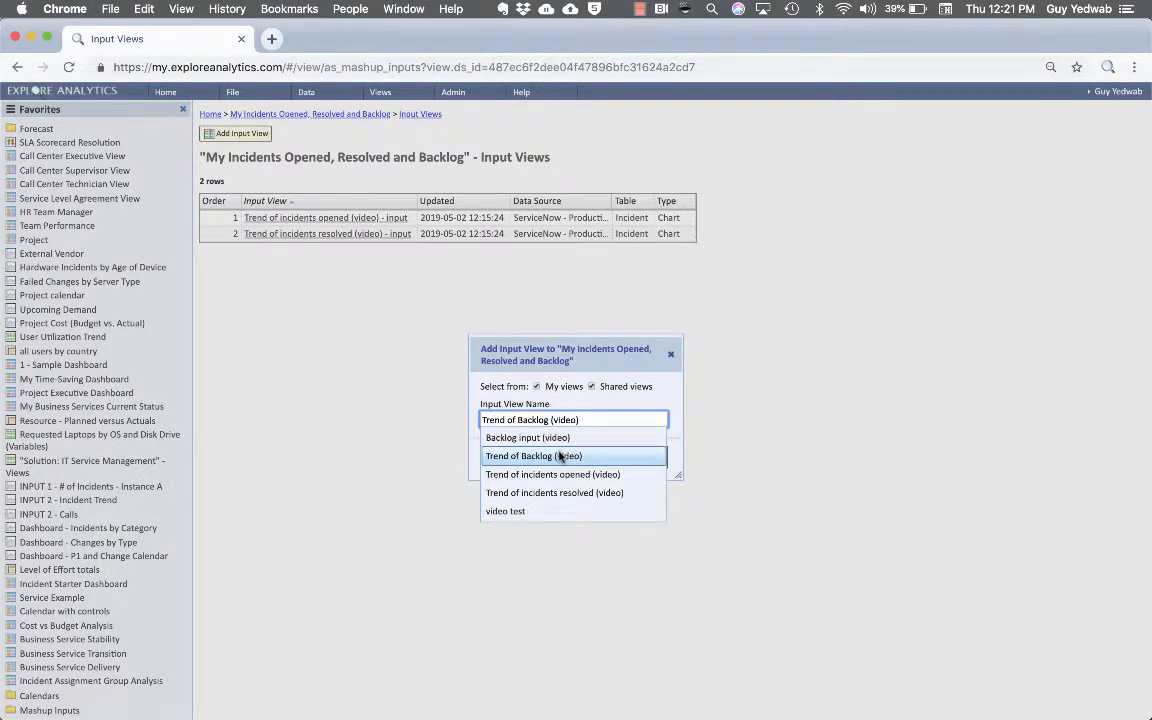
left_click(557, 456)
left_click(596, 458)
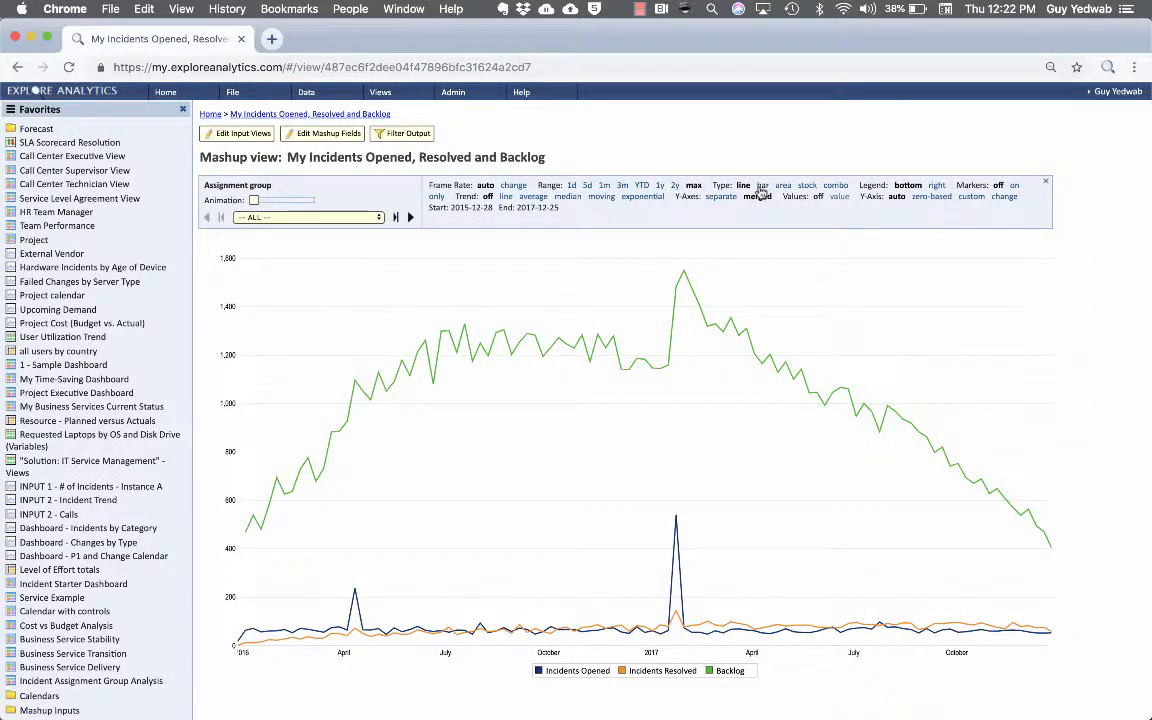
Set the chart to combo with Incidents Opened as bars and Backlog as a line
left_click(835, 185)
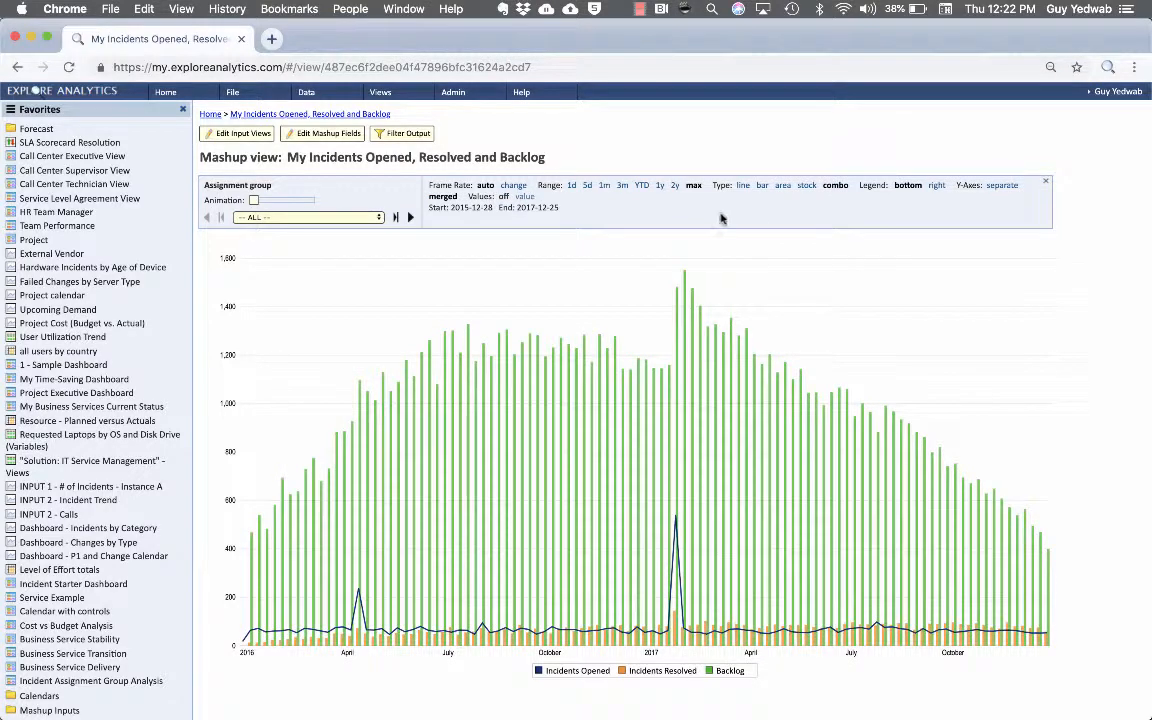
right_click(571, 671)
left_click(640, 709)
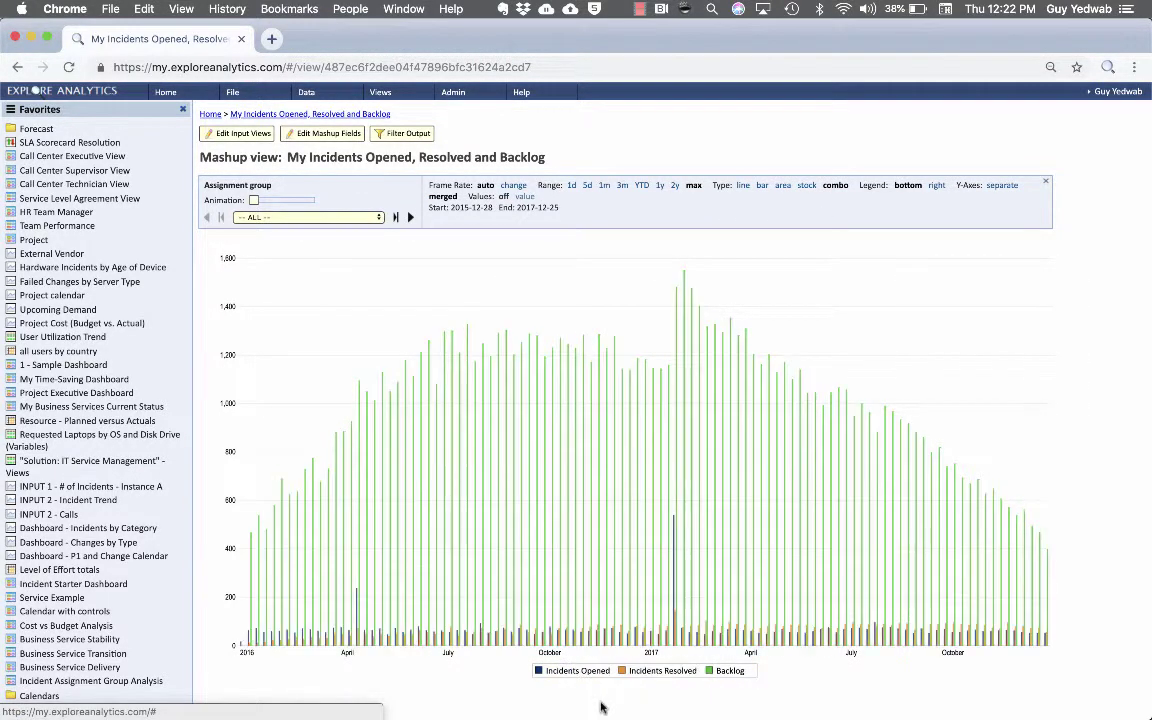
right_click(730, 671)
left_click(778, 709)
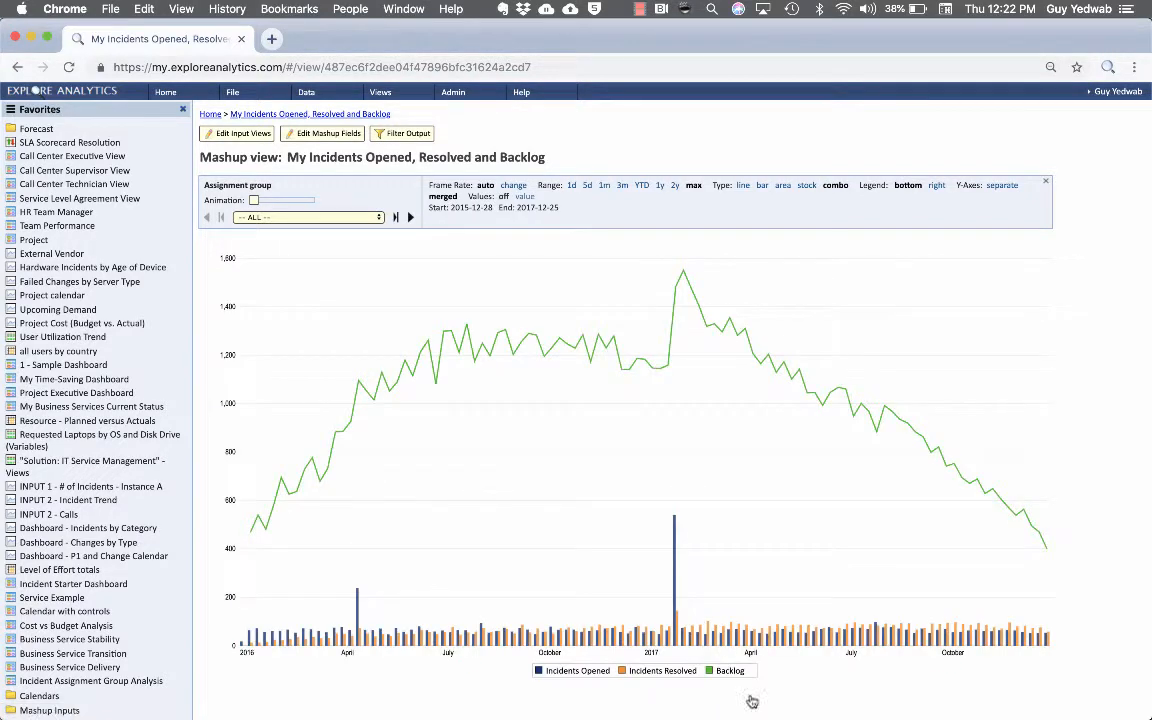
Test the Database assignment-group filter, then reset it to ALL
left_click(373, 217)
left_click(258, 382)
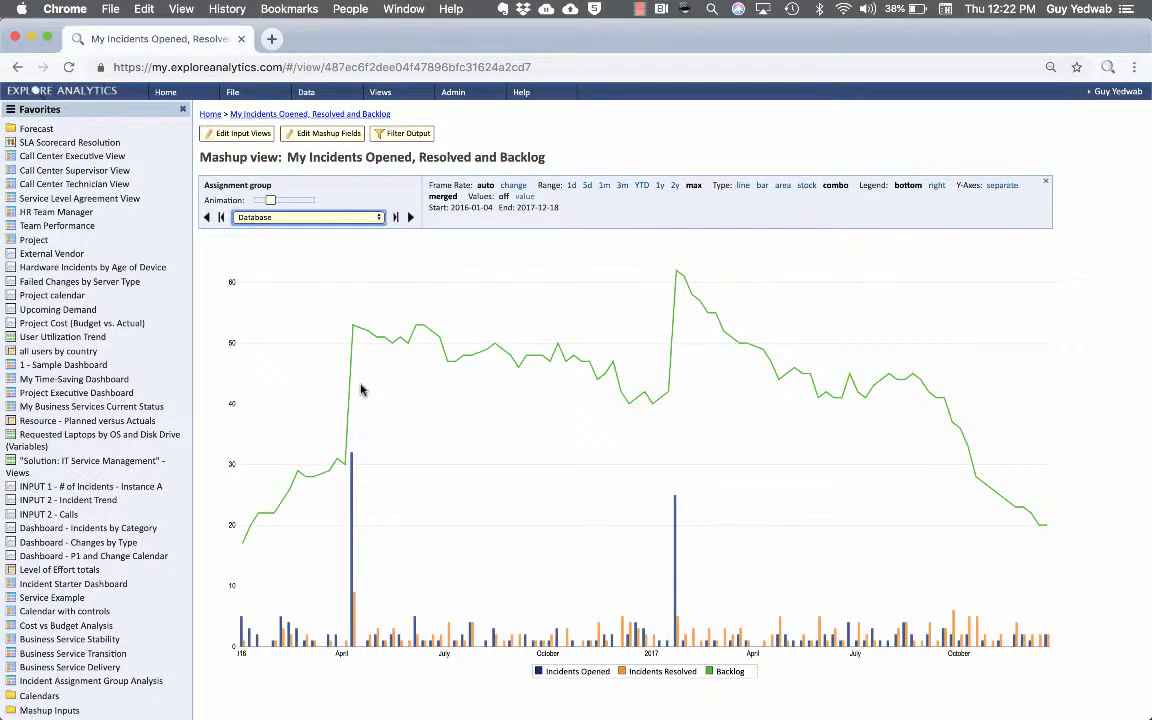
left_click(340, 217)
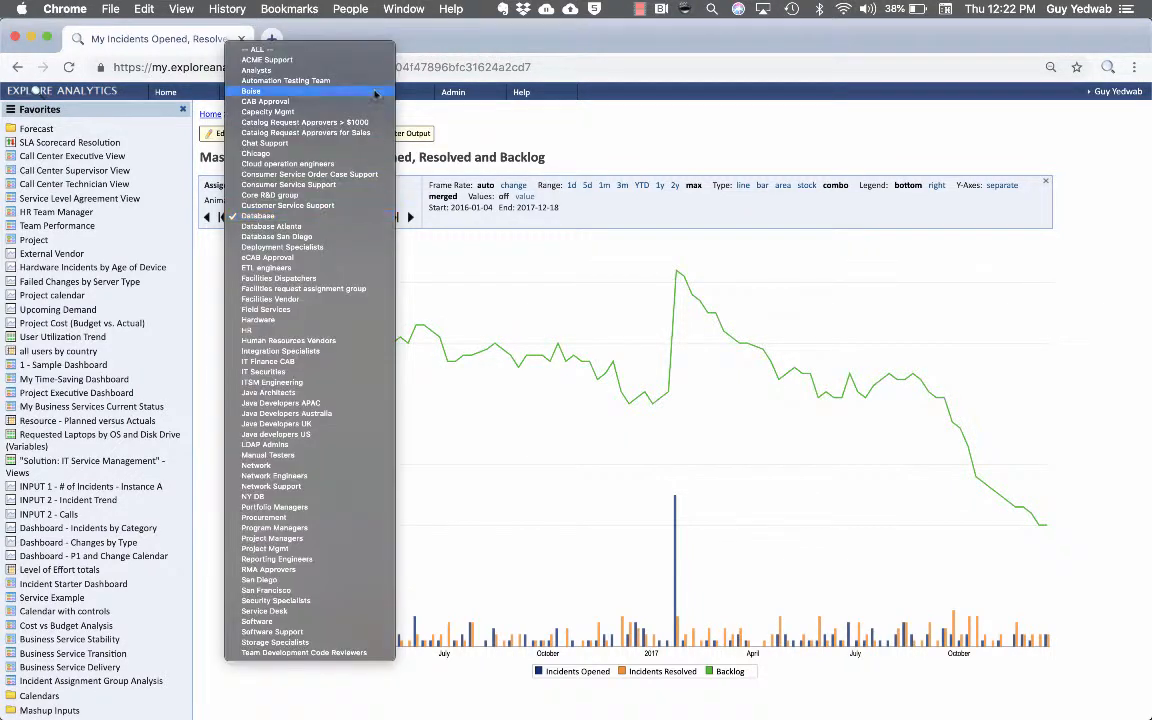
left_click(256, 48)
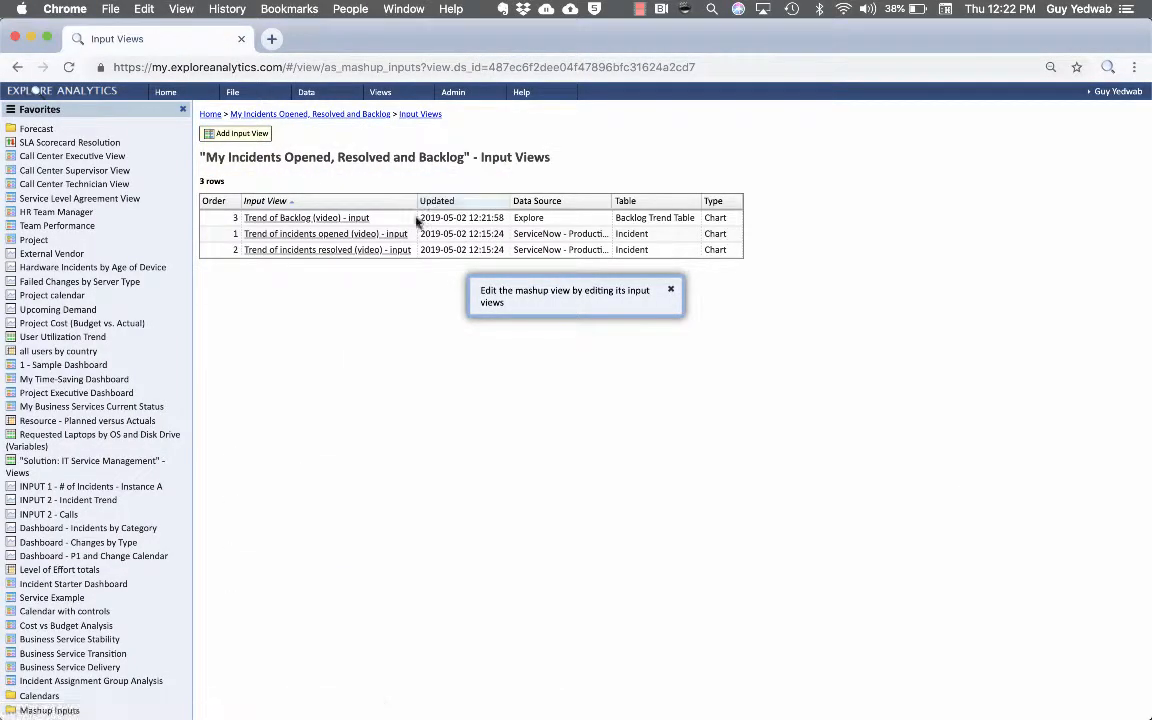
Delete the Trend of Backlog input, confirm it, and return to the mashup's Edit Mashup Fields list
left_click(417, 219)
left_click(434, 228)
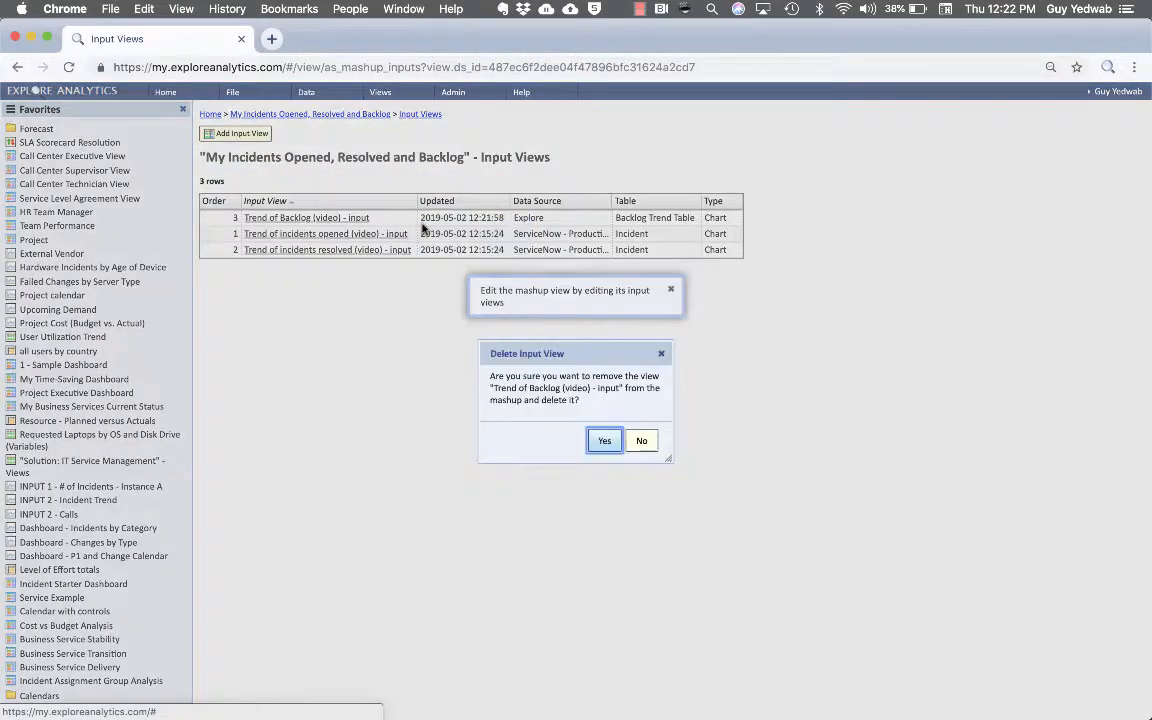
left_click(606, 441)
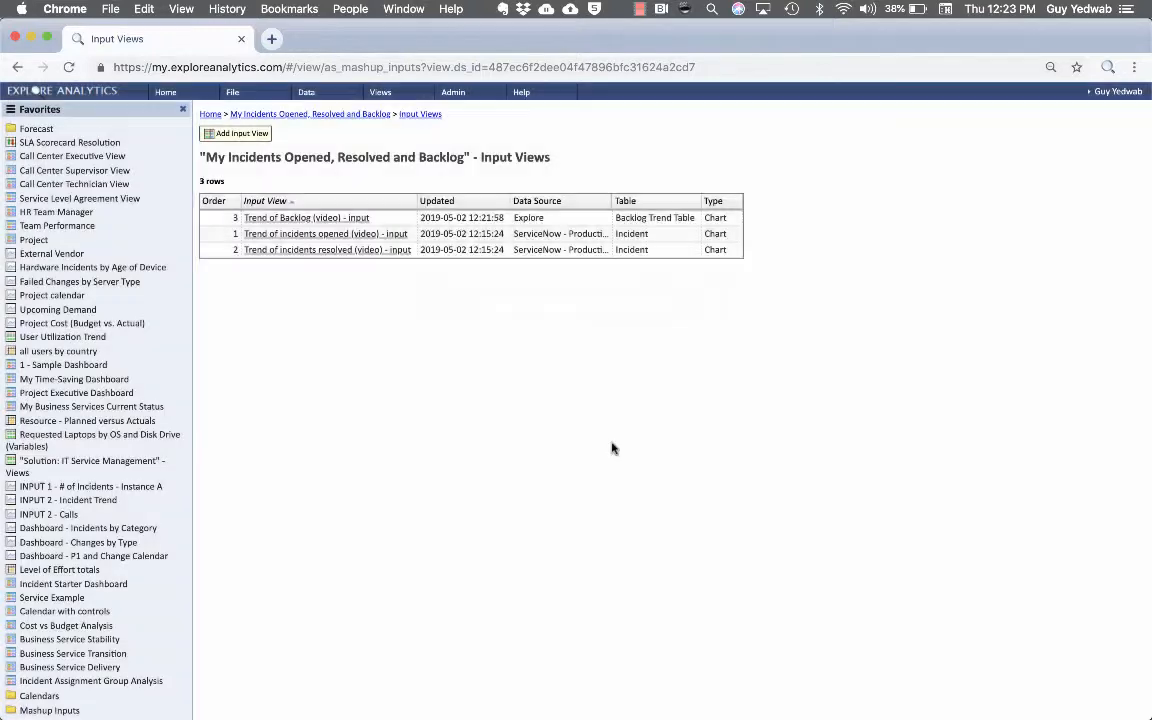
left_click(307, 114)
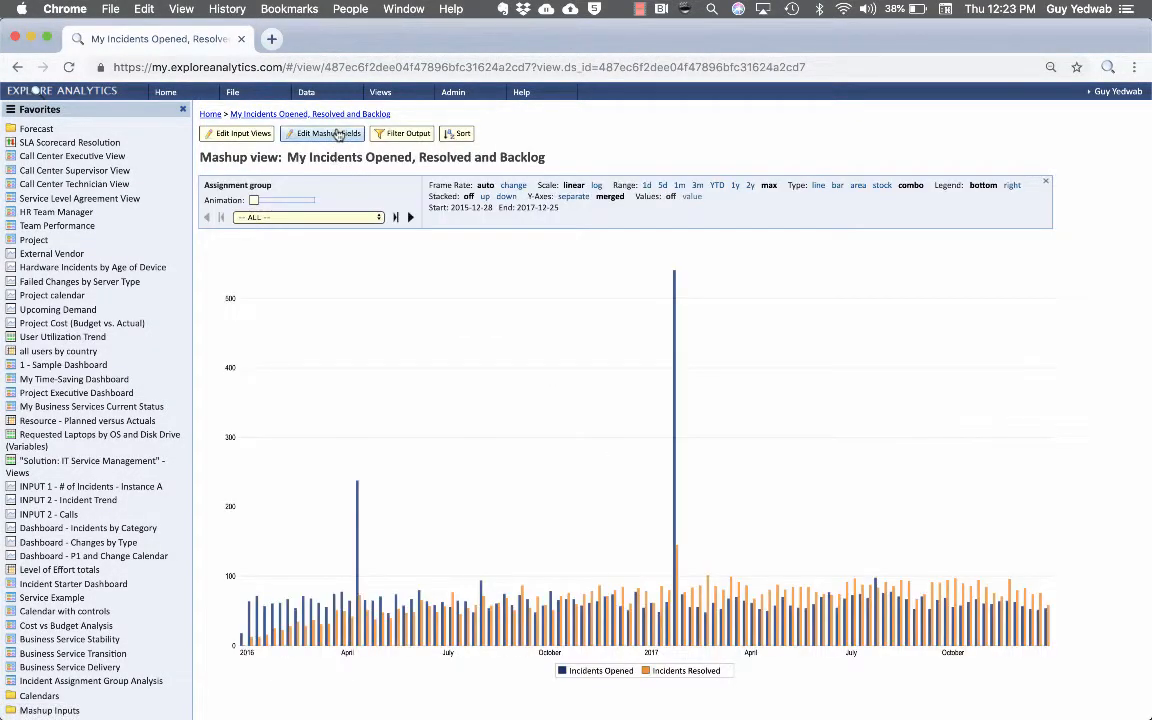
left_click(328, 133)
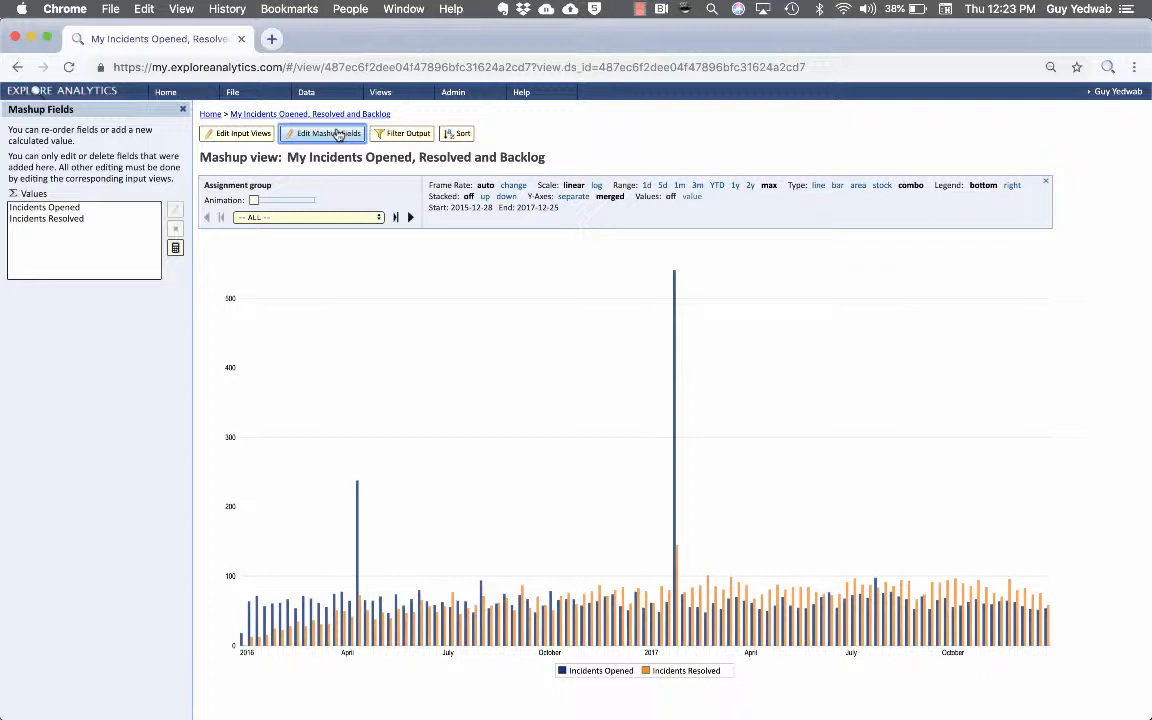
Create a calculated value Incidents Opened - Incidents Resolved labelled 'Backlog'
left_click(175, 248)
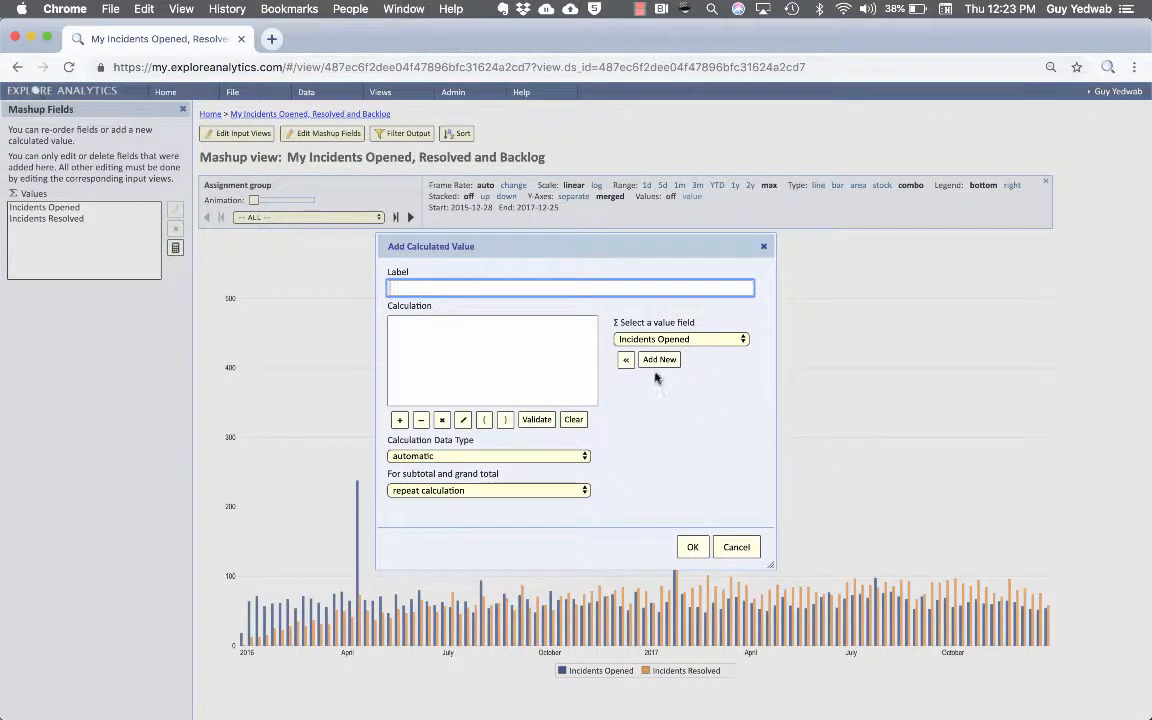
left_click(626, 360)
type("\"Incidents Opened\"")
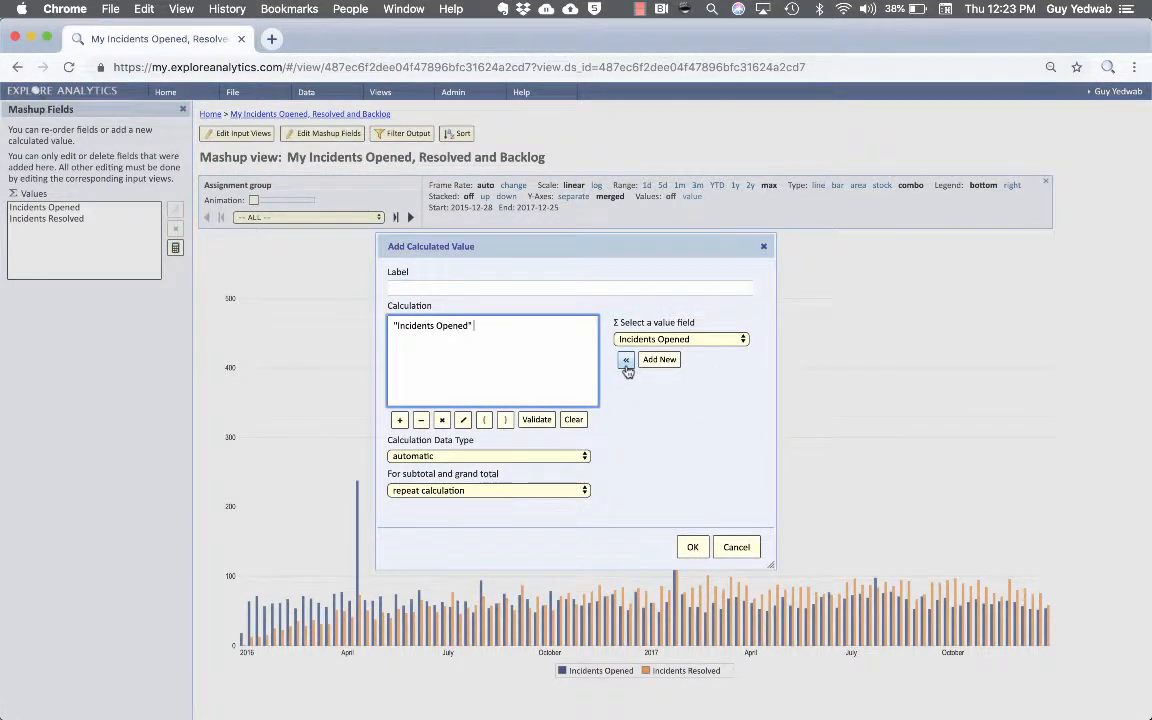
type("-")
left_click(680, 339)
left_click(626, 360)
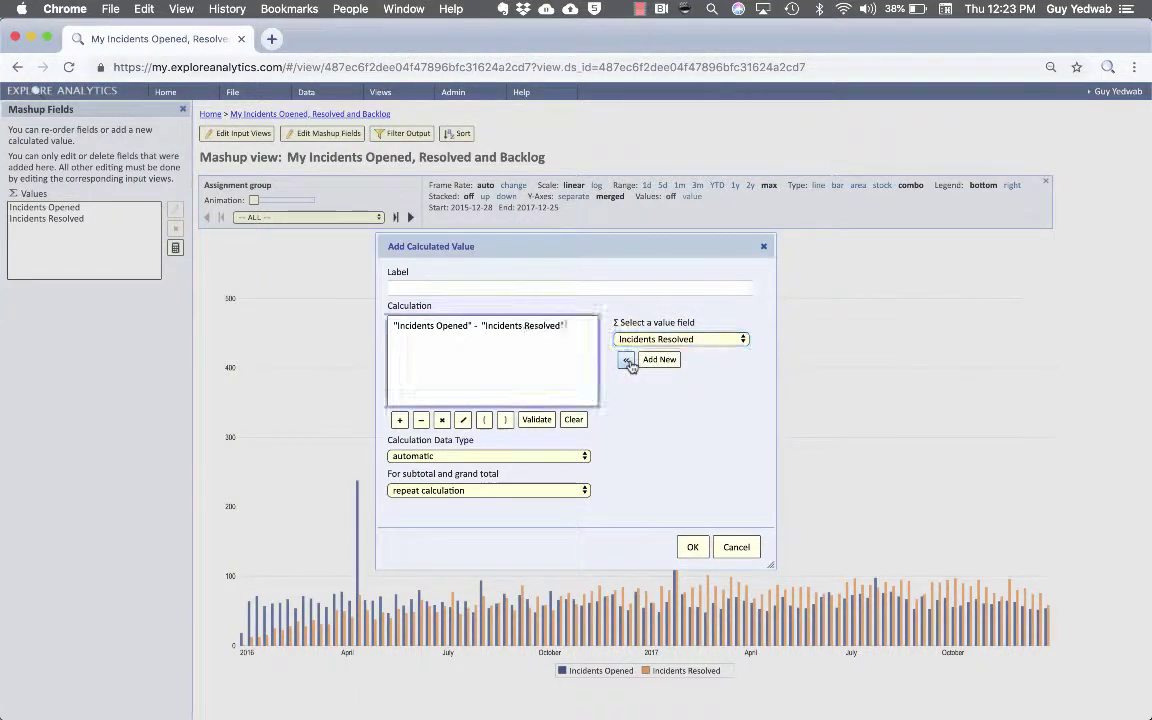
left_click(480, 307)
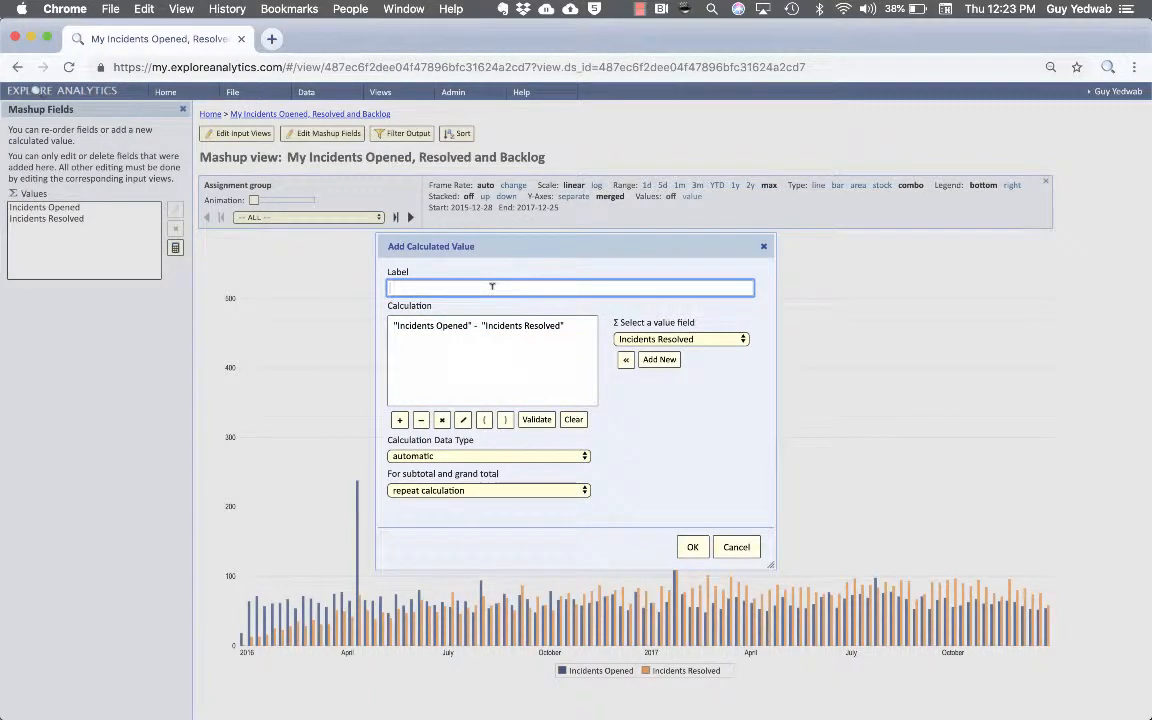
type("Backlog")
key("Return")
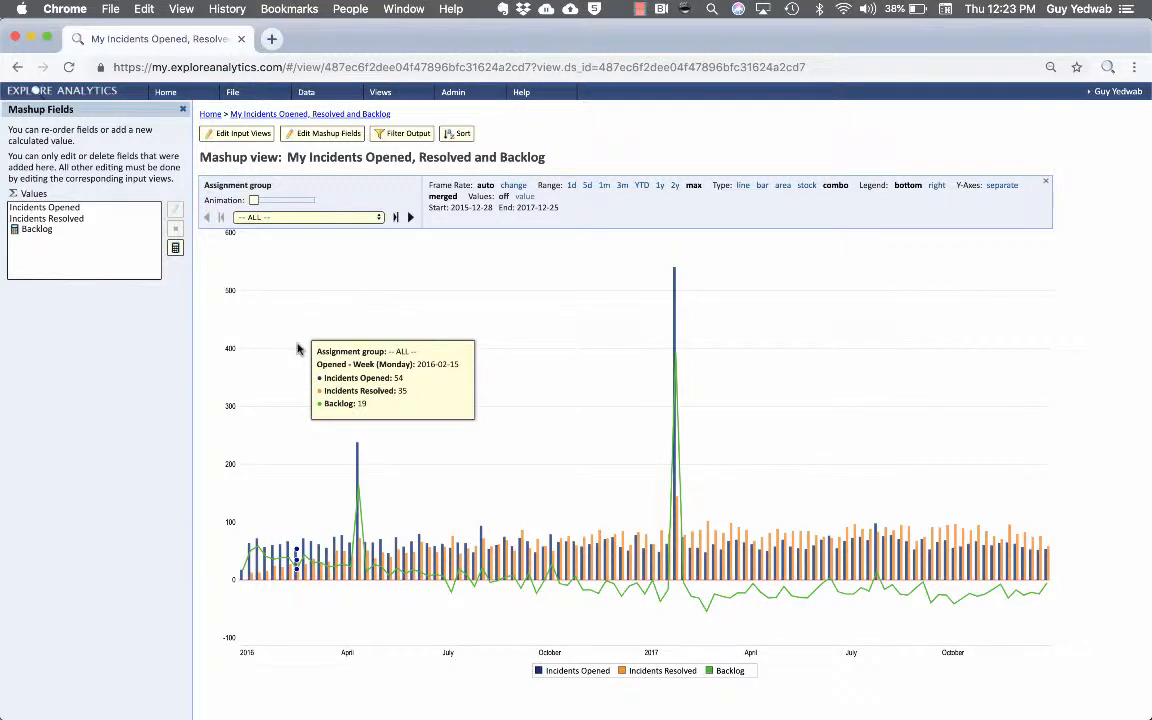
Set the Backlog value's Display As option to 'running total' and apply it
left_click(45, 229)
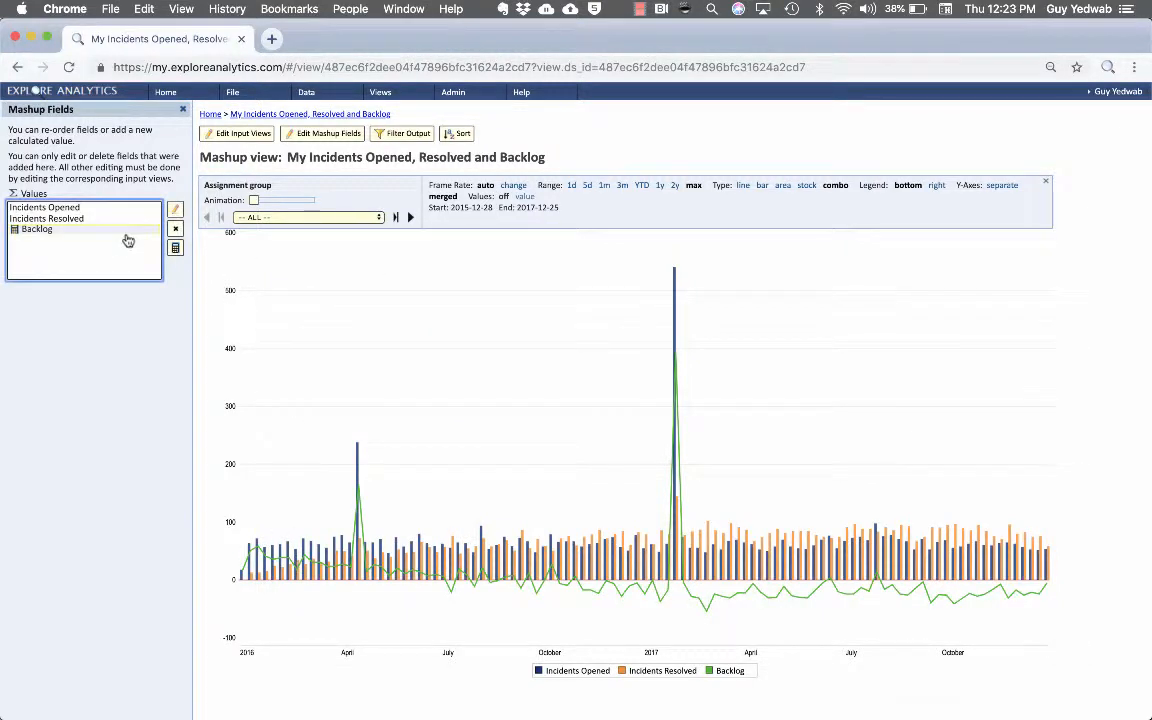
left_click(174, 213)
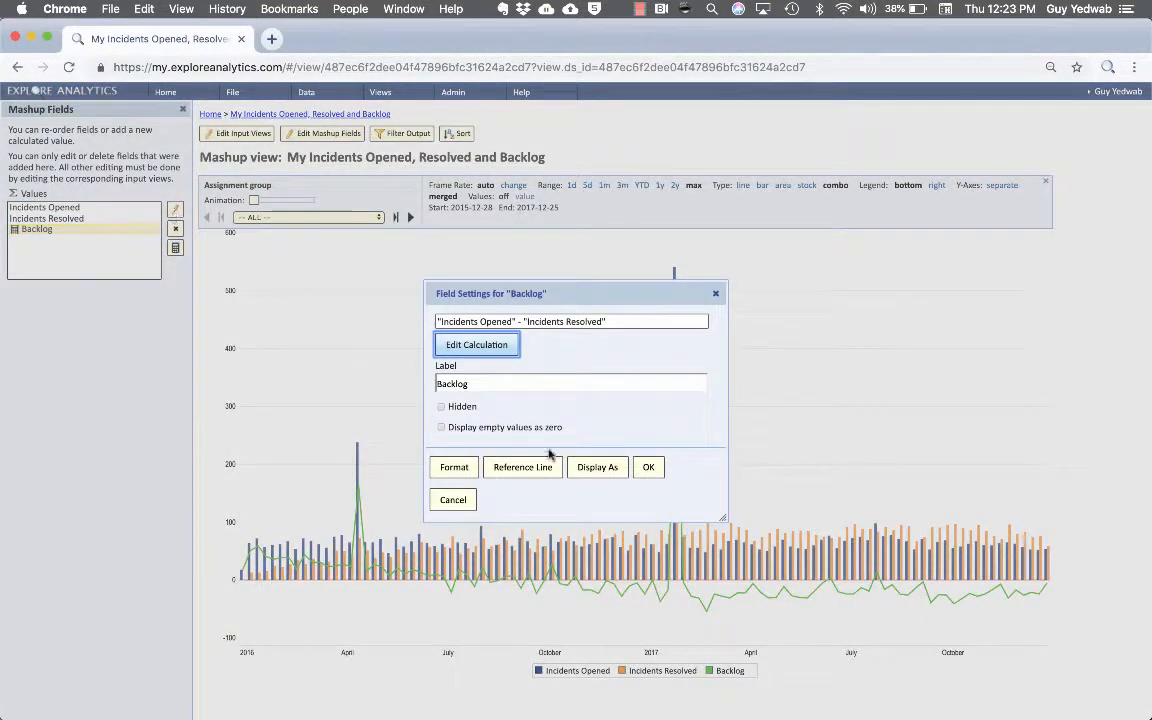
left_click(597, 467)
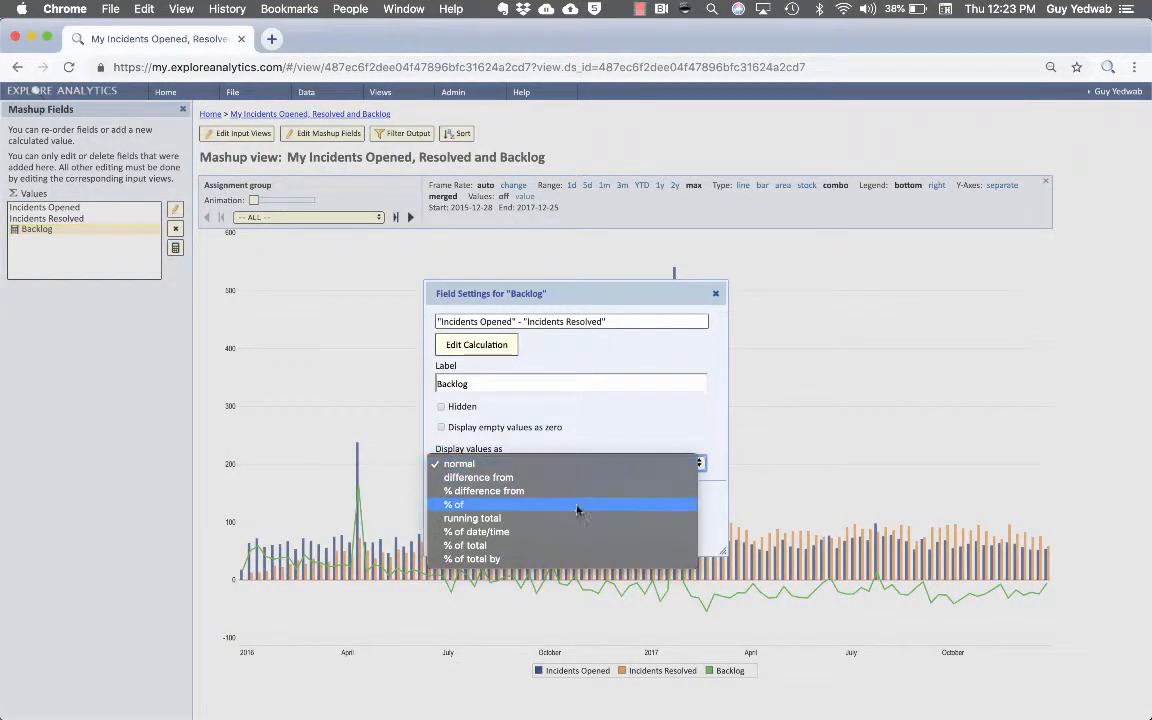
left_click(570, 516)
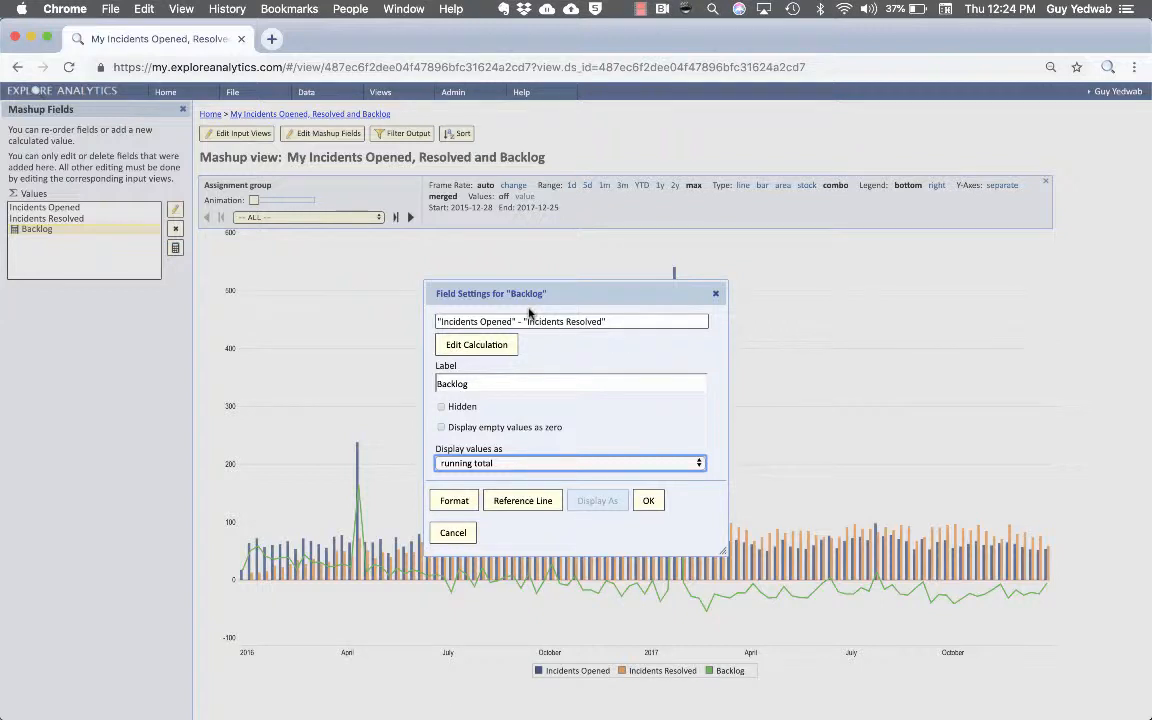
left_click(644, 500)
mouse_move(319, 502)
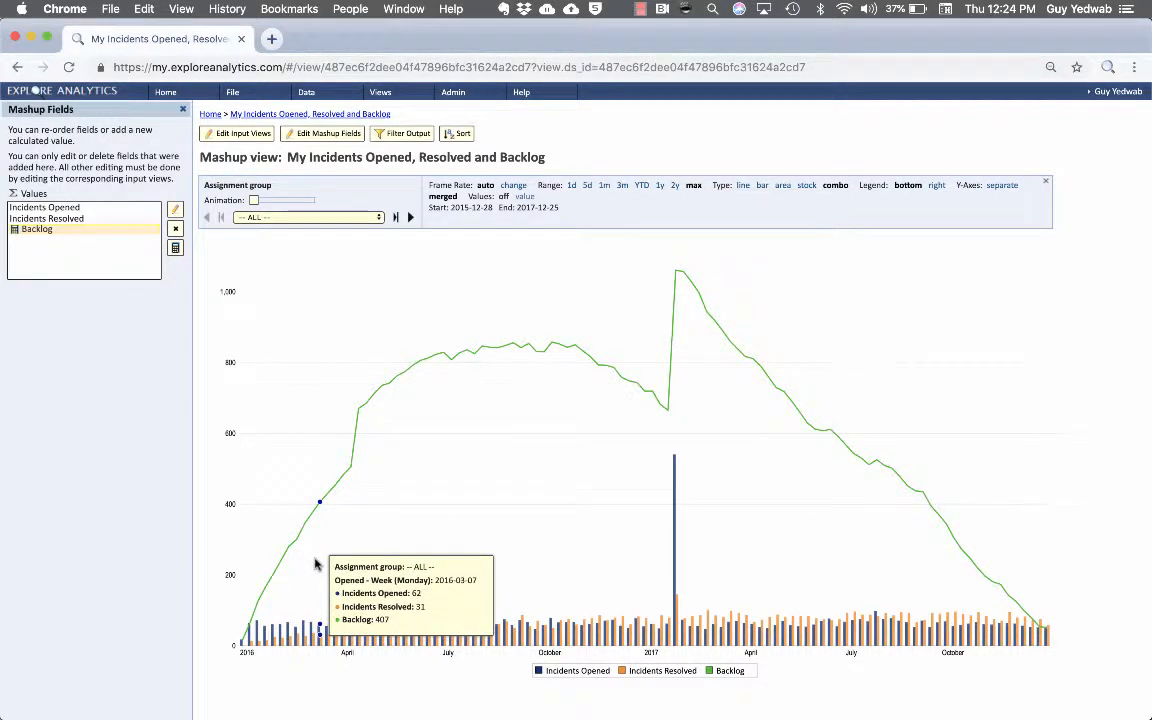
left_click(317, 565)
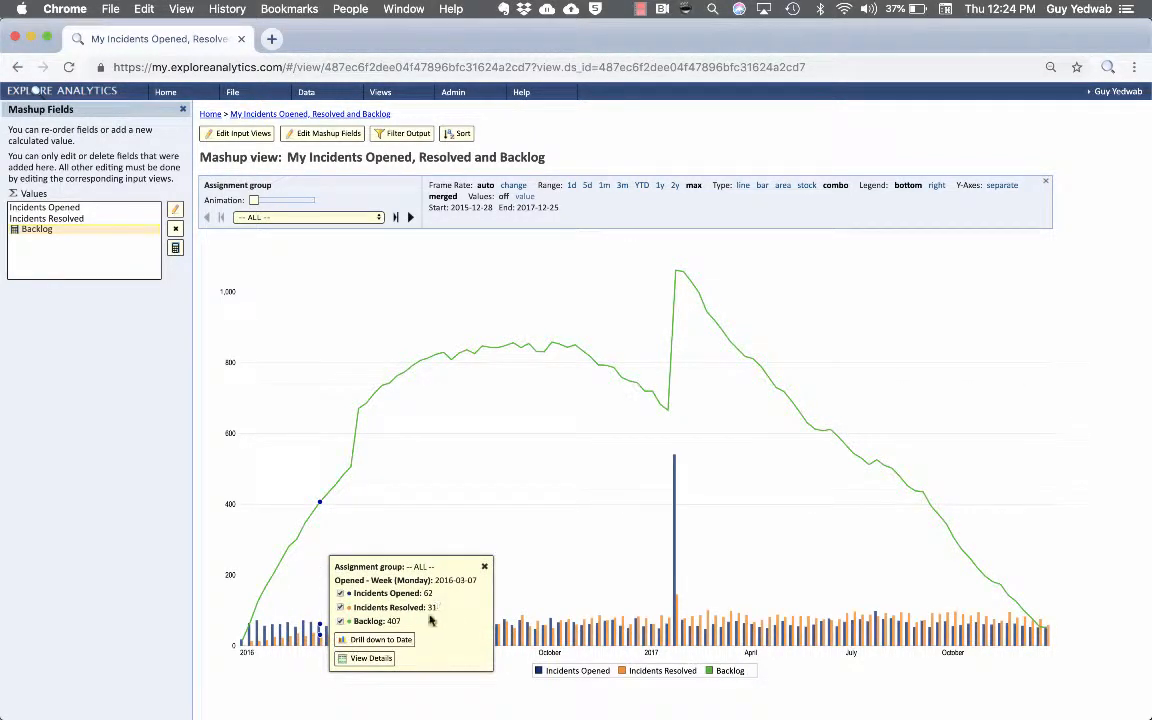
left_click(484, 567)
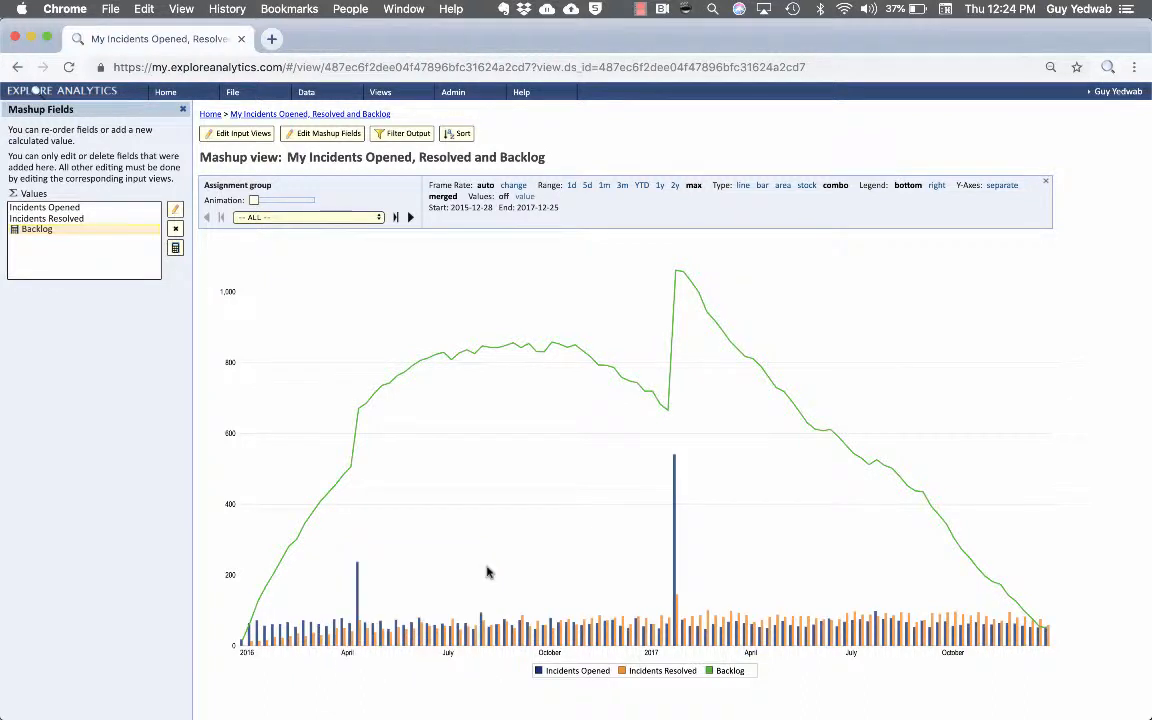